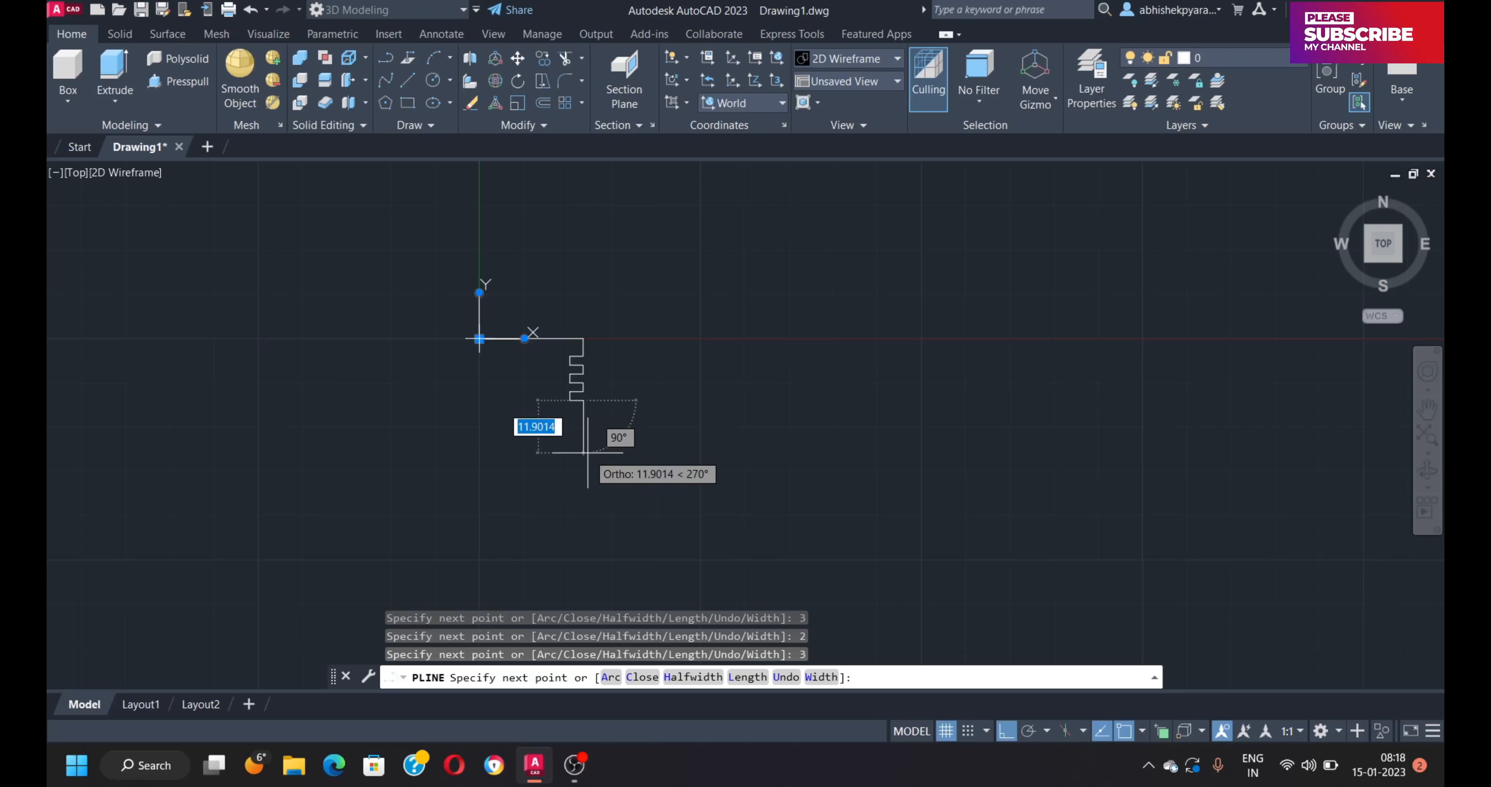
Complete the outer profile polyline with a 30.5 downward segment, a bottom edge to the centre axis and a closing line to the start point.
middle_drag(573, 451, 781, 443)
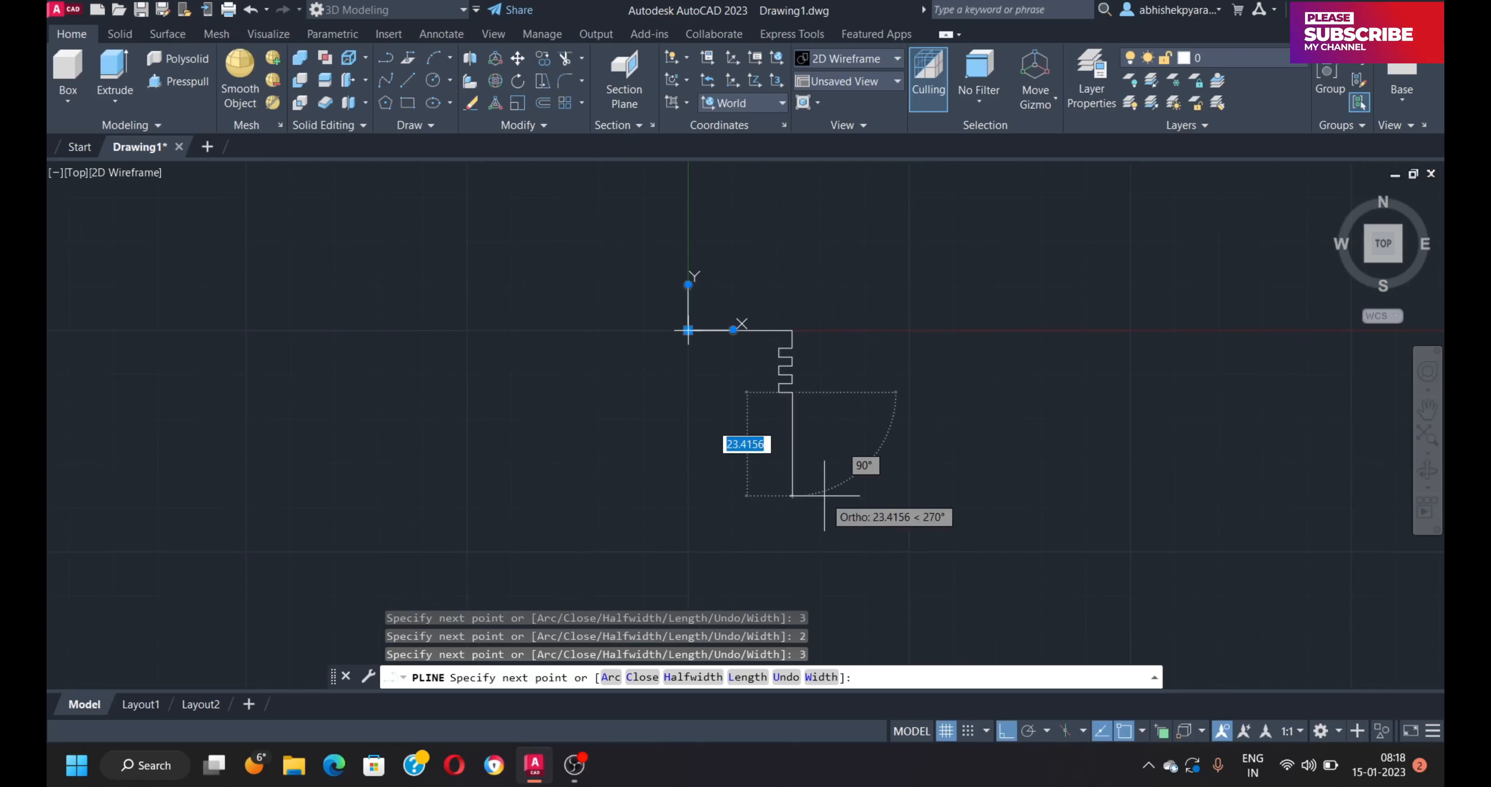
text(30.5)
key(Return)
scroll(700, 341, up, 2)
middle_drag(716, 406, 723, 310)
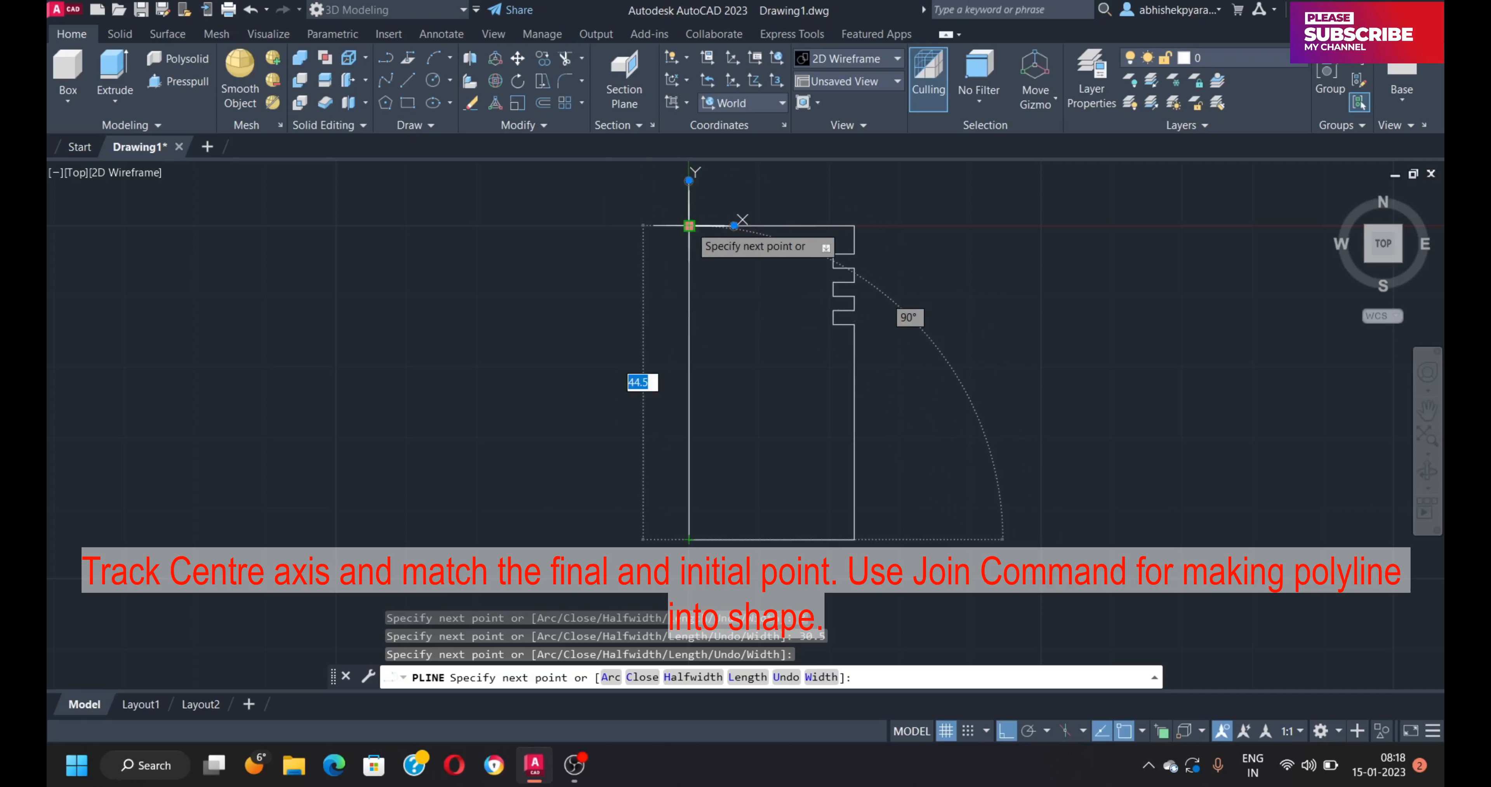
click(689, 226)
click(689, 226)
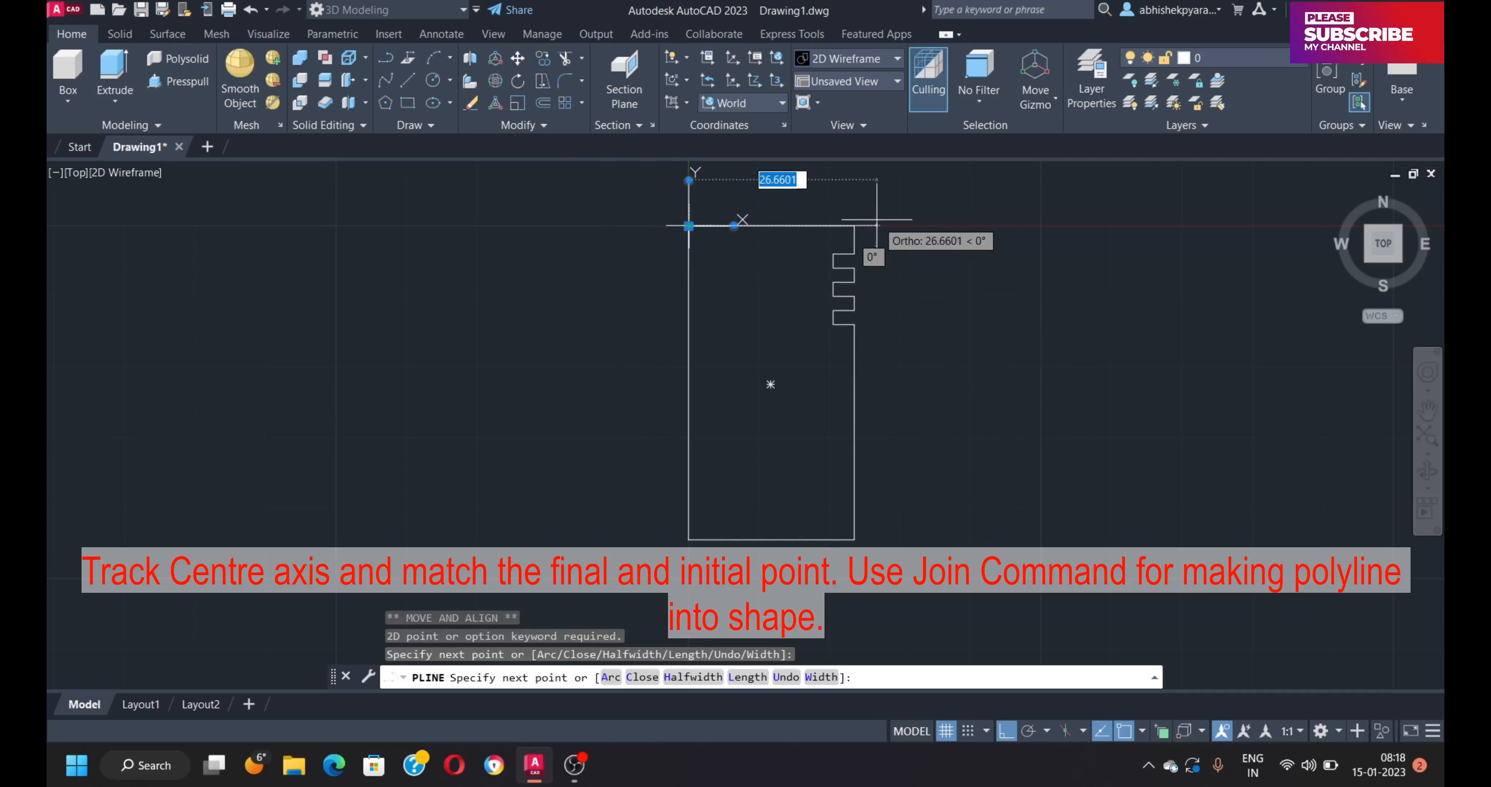
key(Escape)
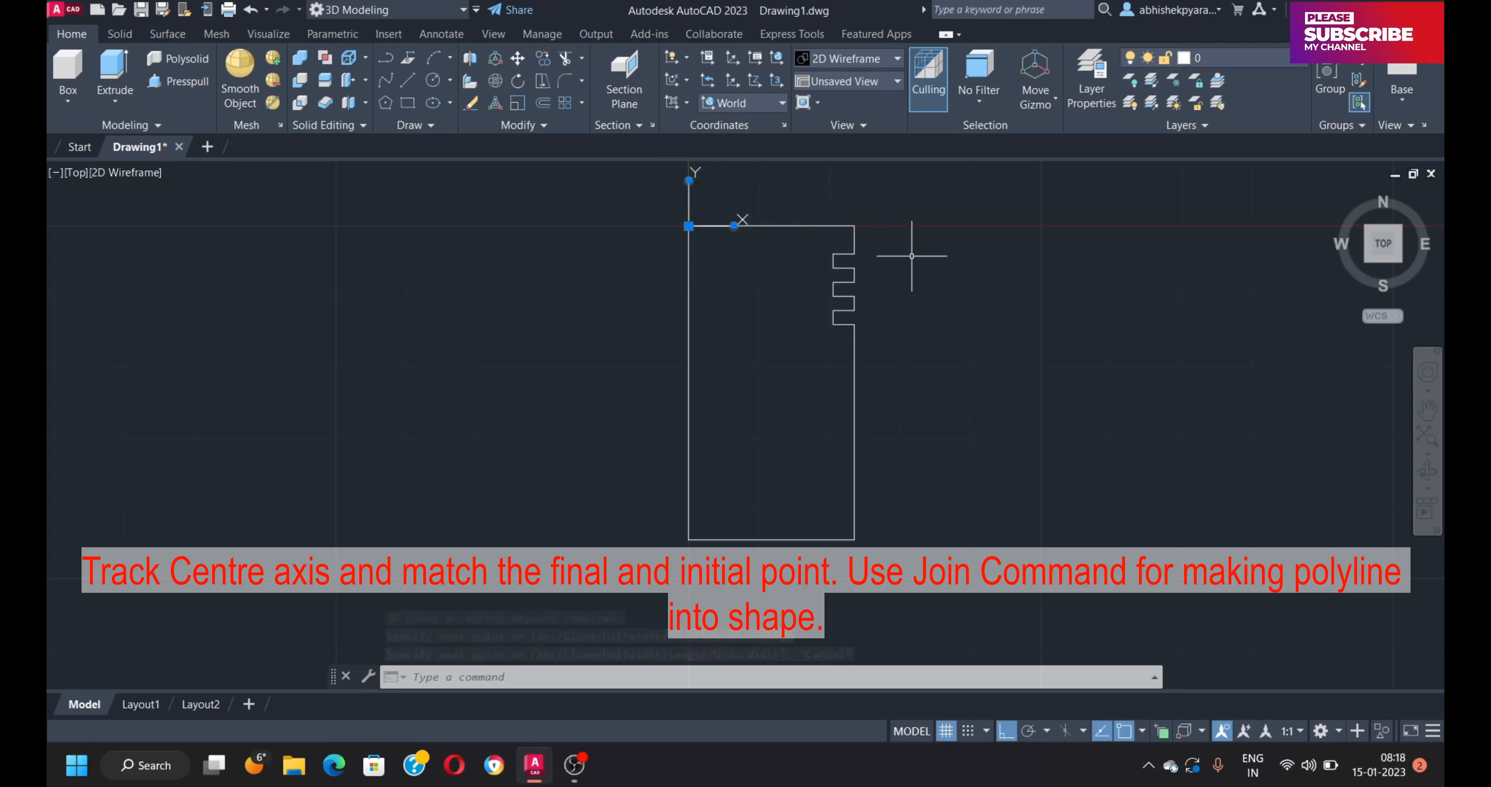
Fillet the profile's upper-right corner with a radius of 1.
click(565, 80)
text(r)
key(Return)
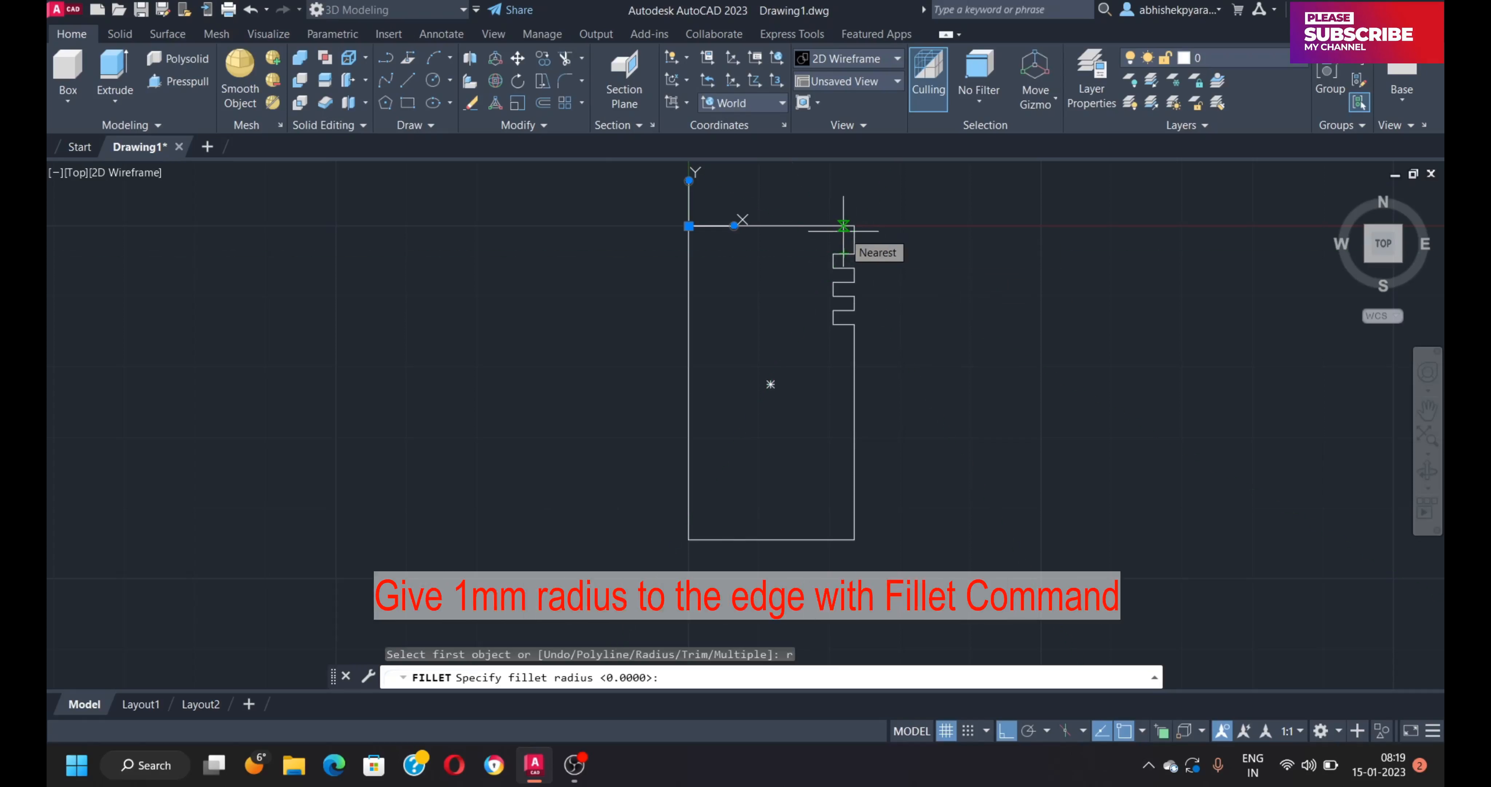
text(1)
key(Return)
click(842, 226)
click(853, 237)
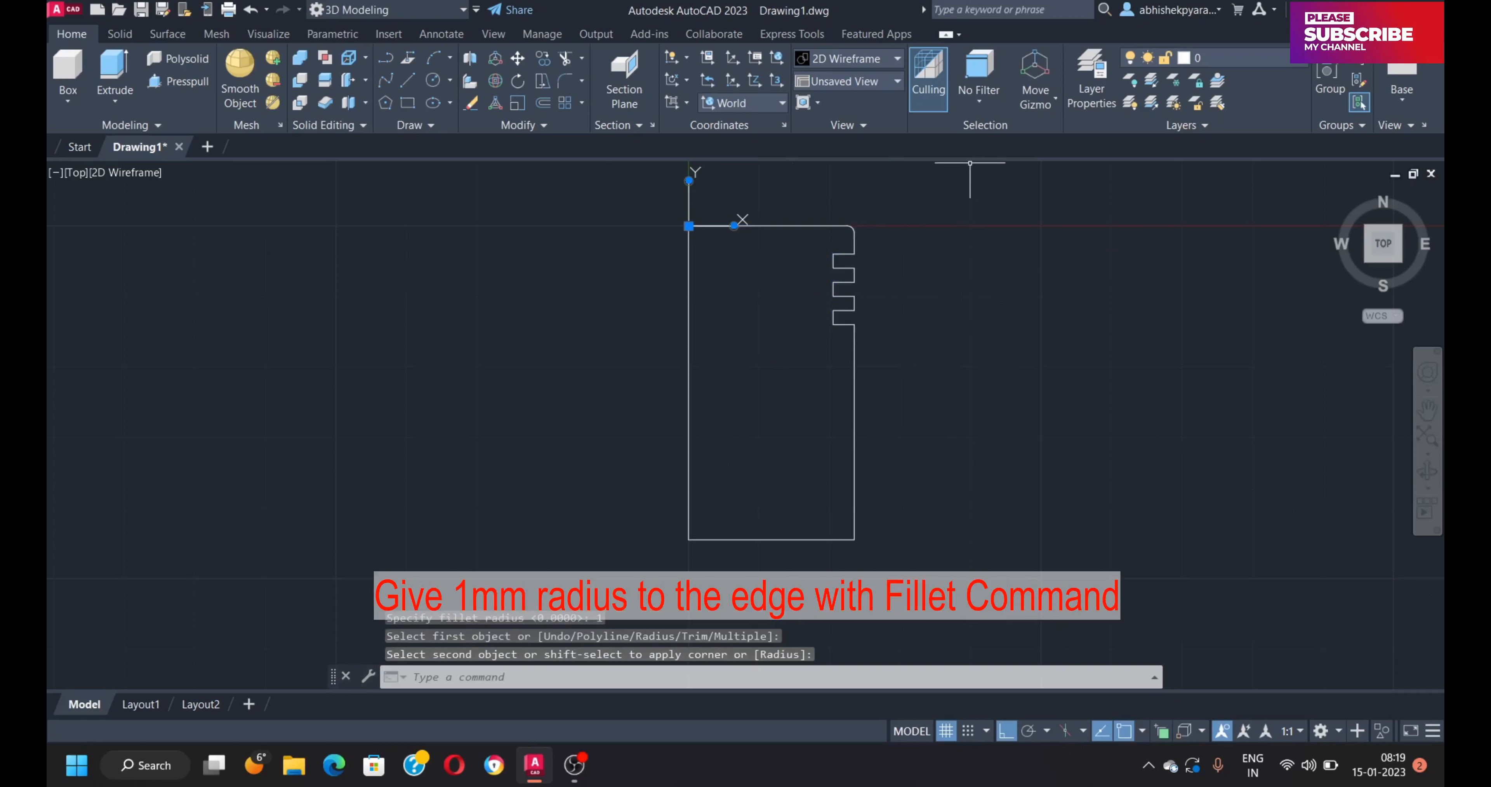
Apply the Join command to the whole outer profile.
key(Return)
click(939, 167)
click(906, 617)
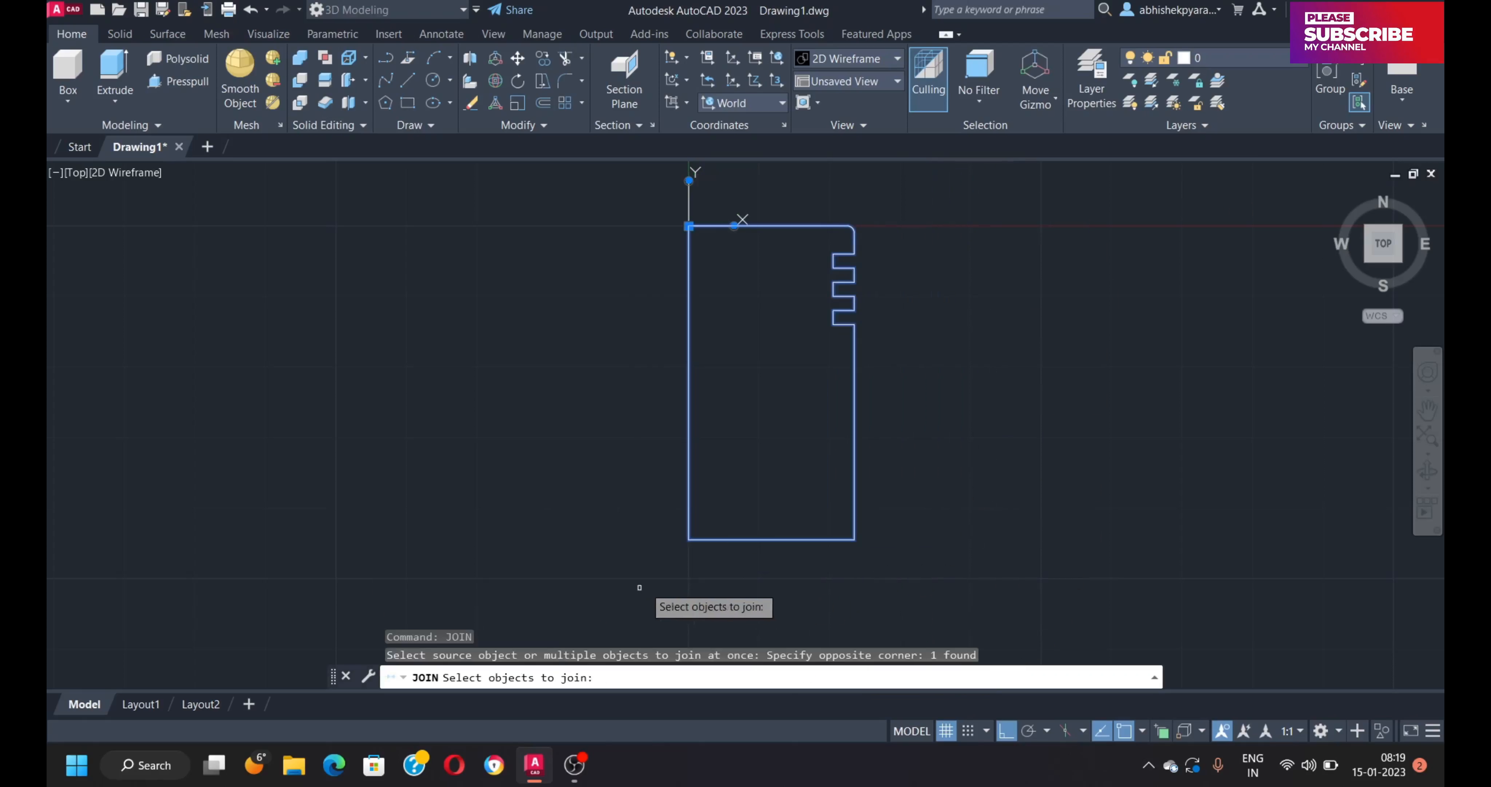
key(Return)
key(Return)
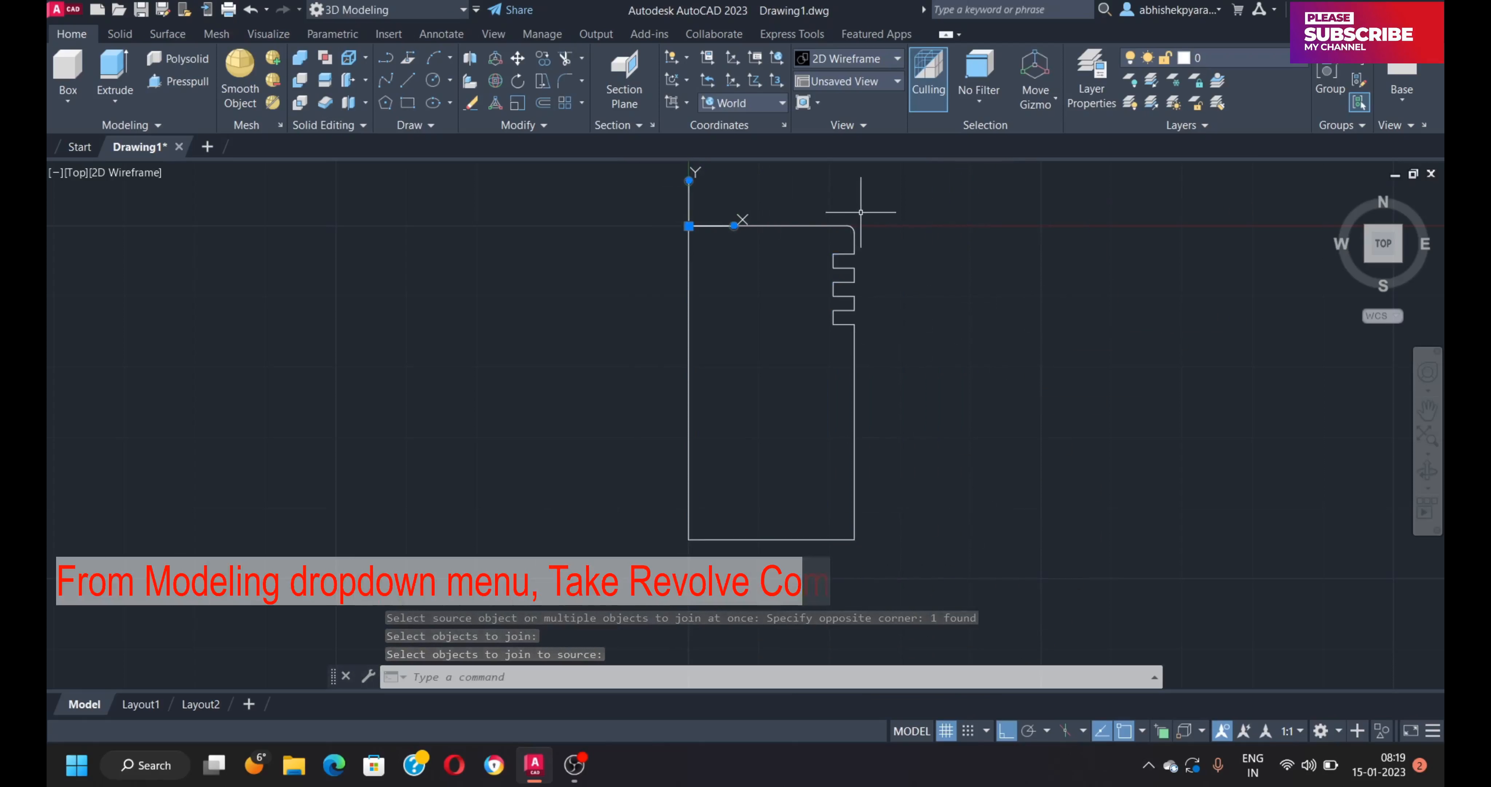
Revolve the outer profile 360 degrees into a solid about its left vertical edge.
click(119, 100)
click(134, 205)
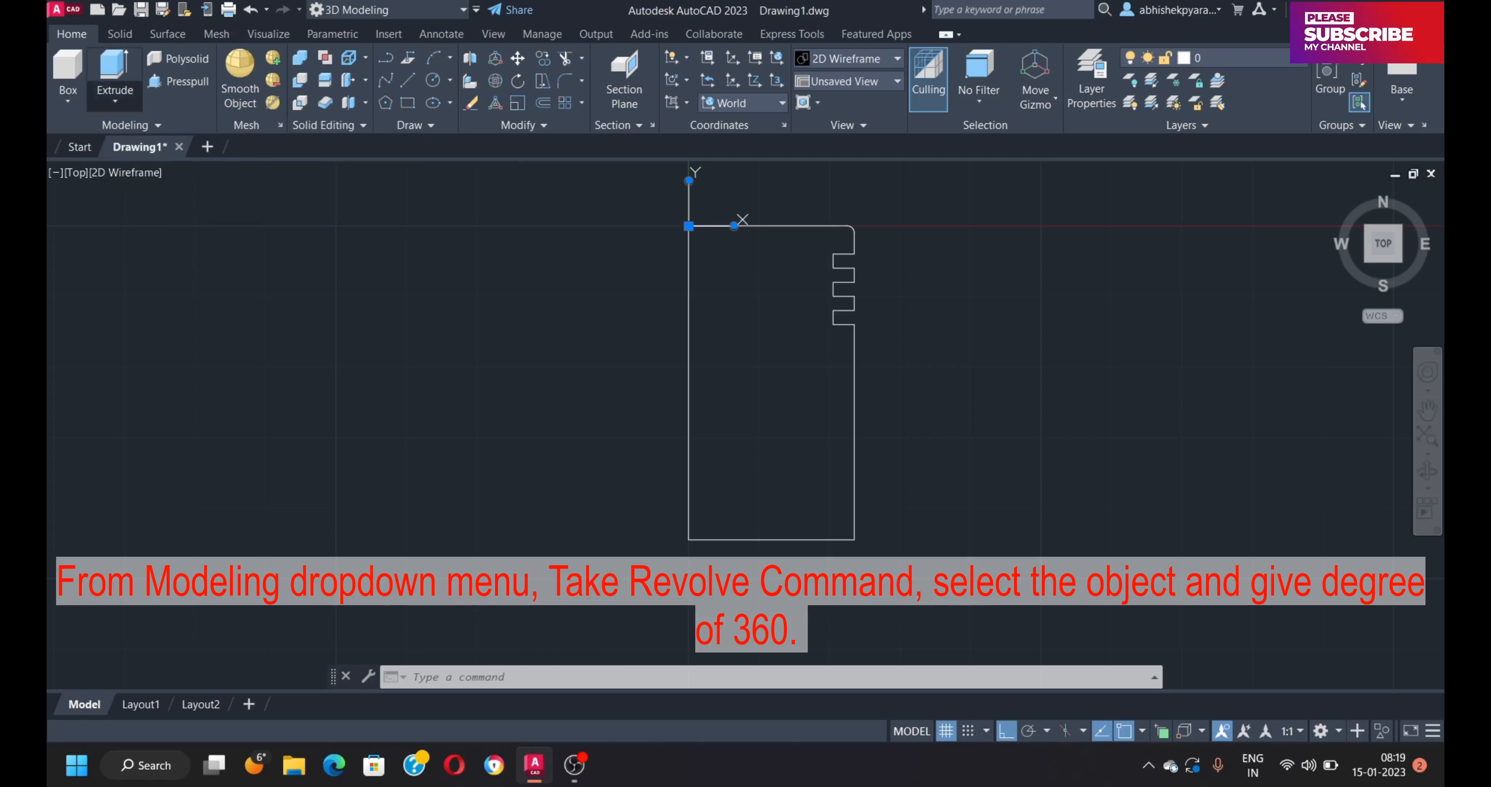
click(946, 185)
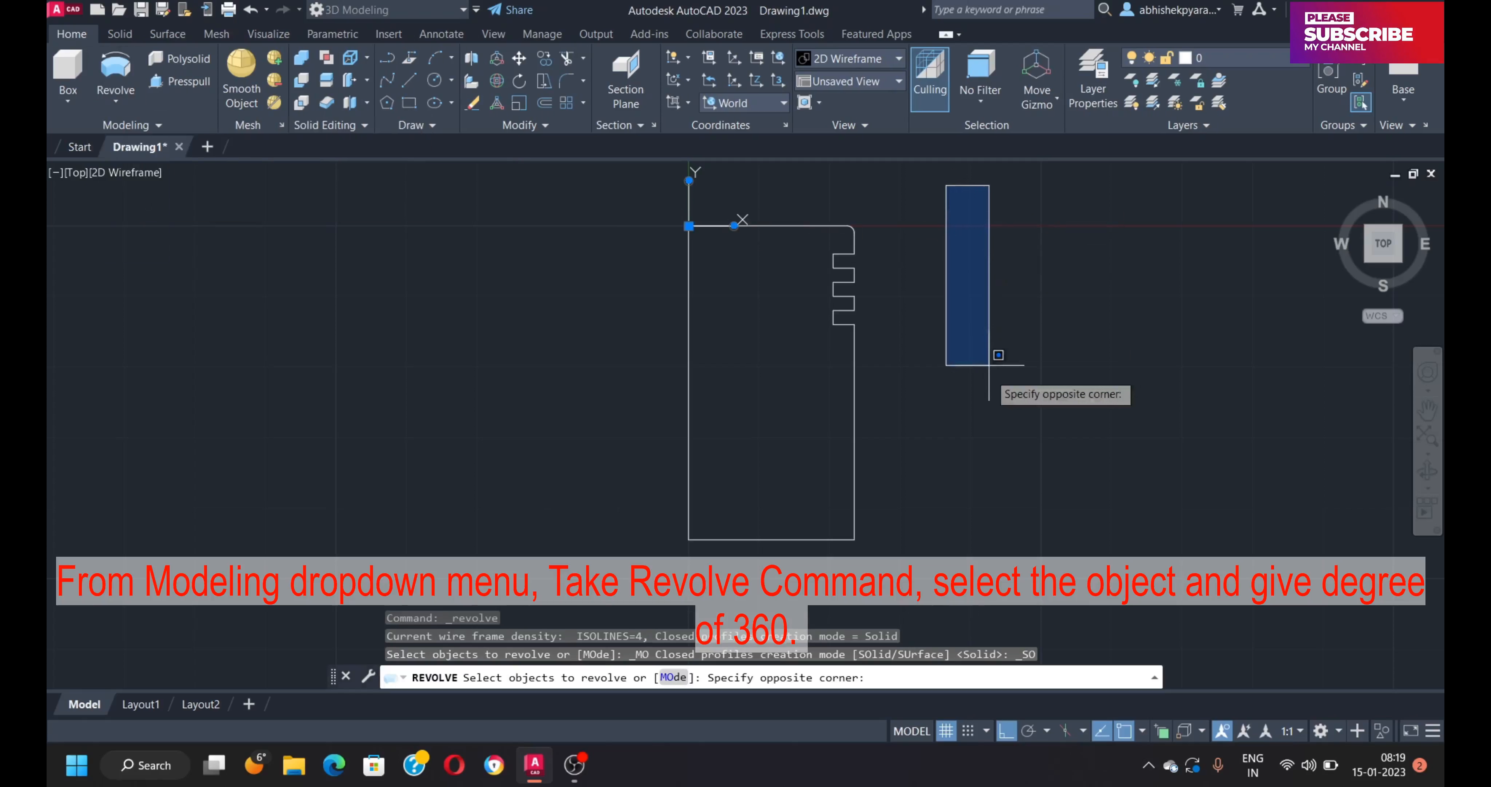
click(642, 582)
key(Return)
click(690, 225)
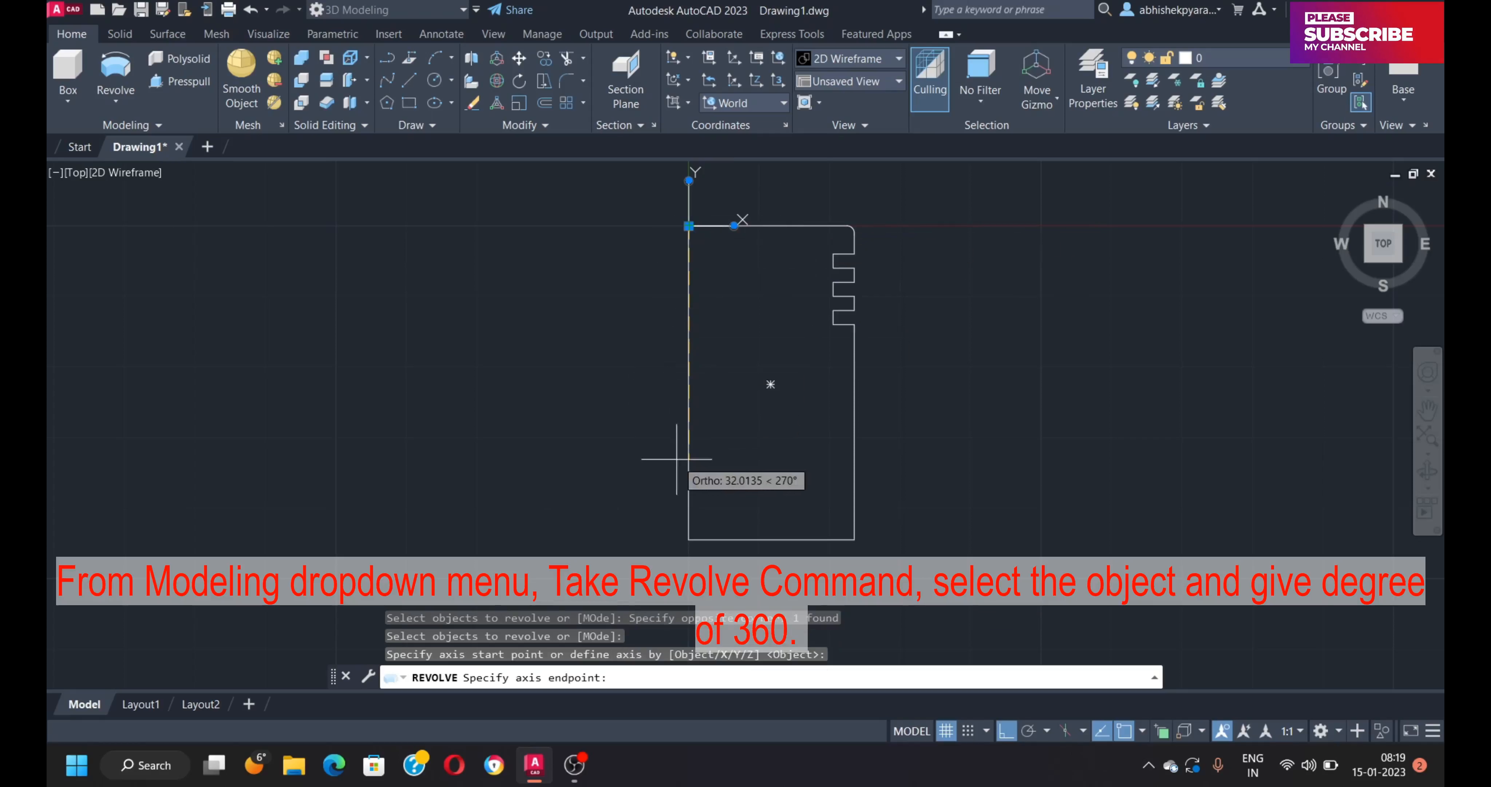
click(688, 537)
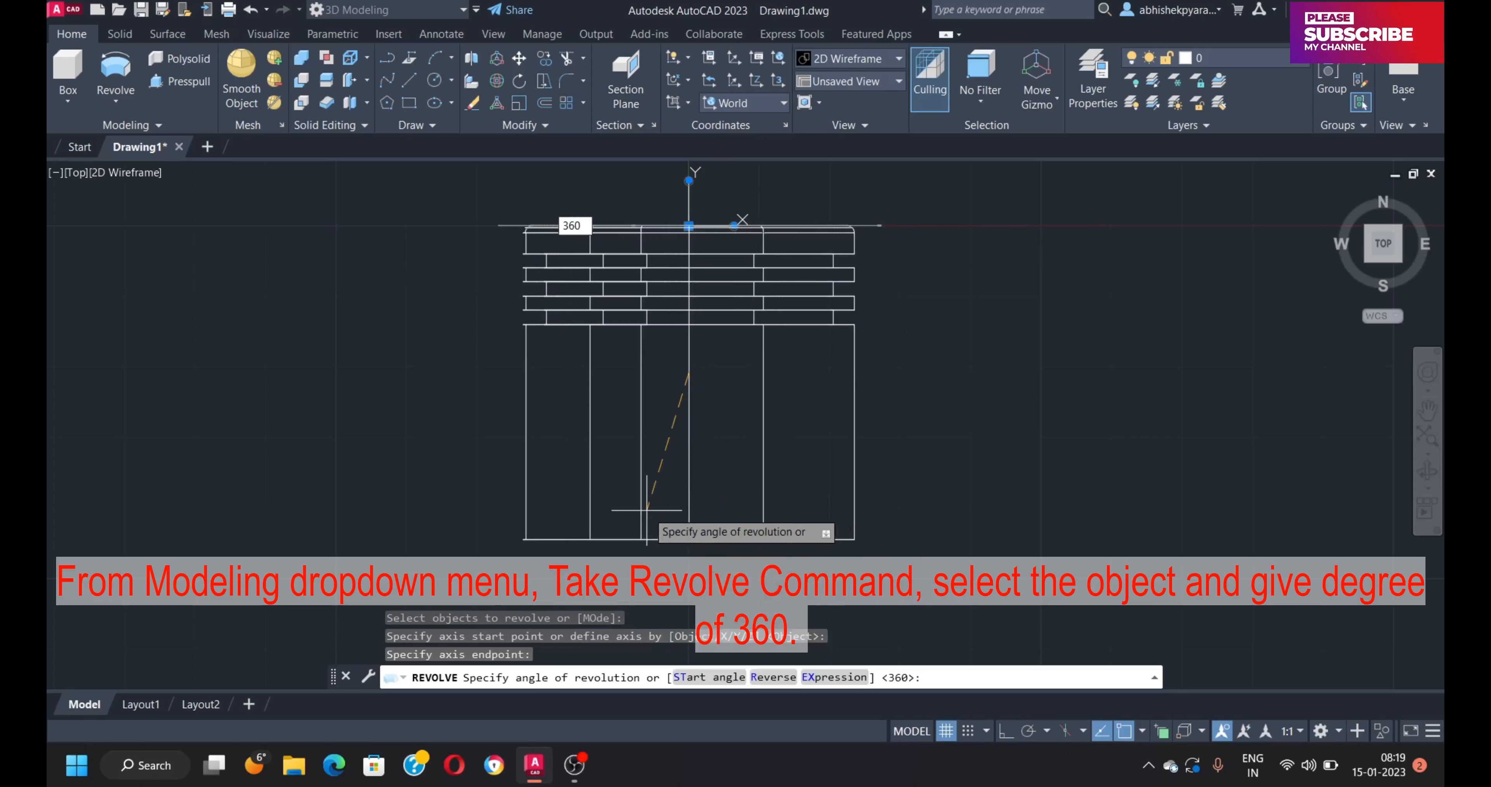
key(Return)
Hide the revolved outer solid with the Hide Objects command.
click(790, 267)
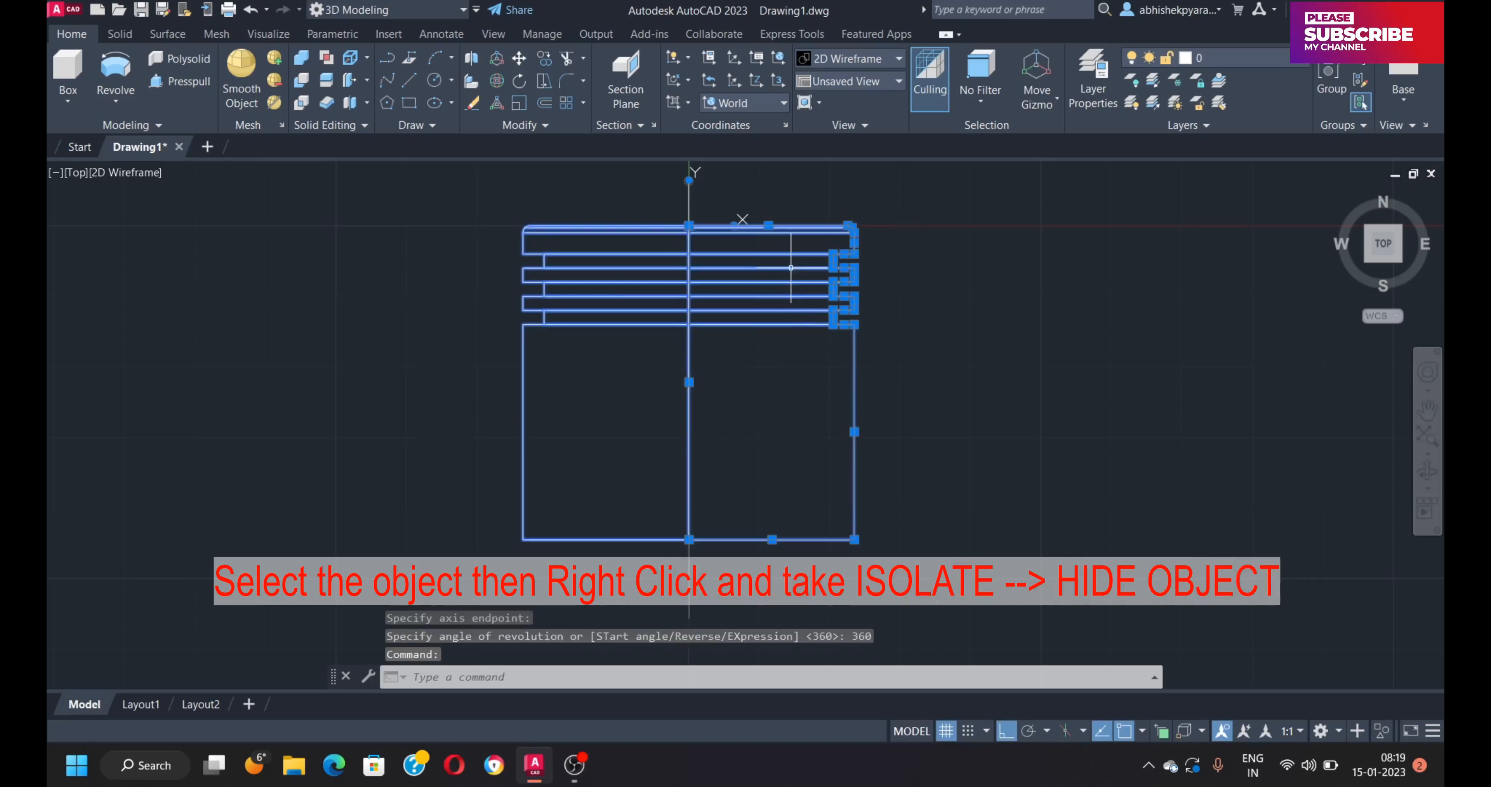
right_click(790, 267)
mouse_move(862, 352)
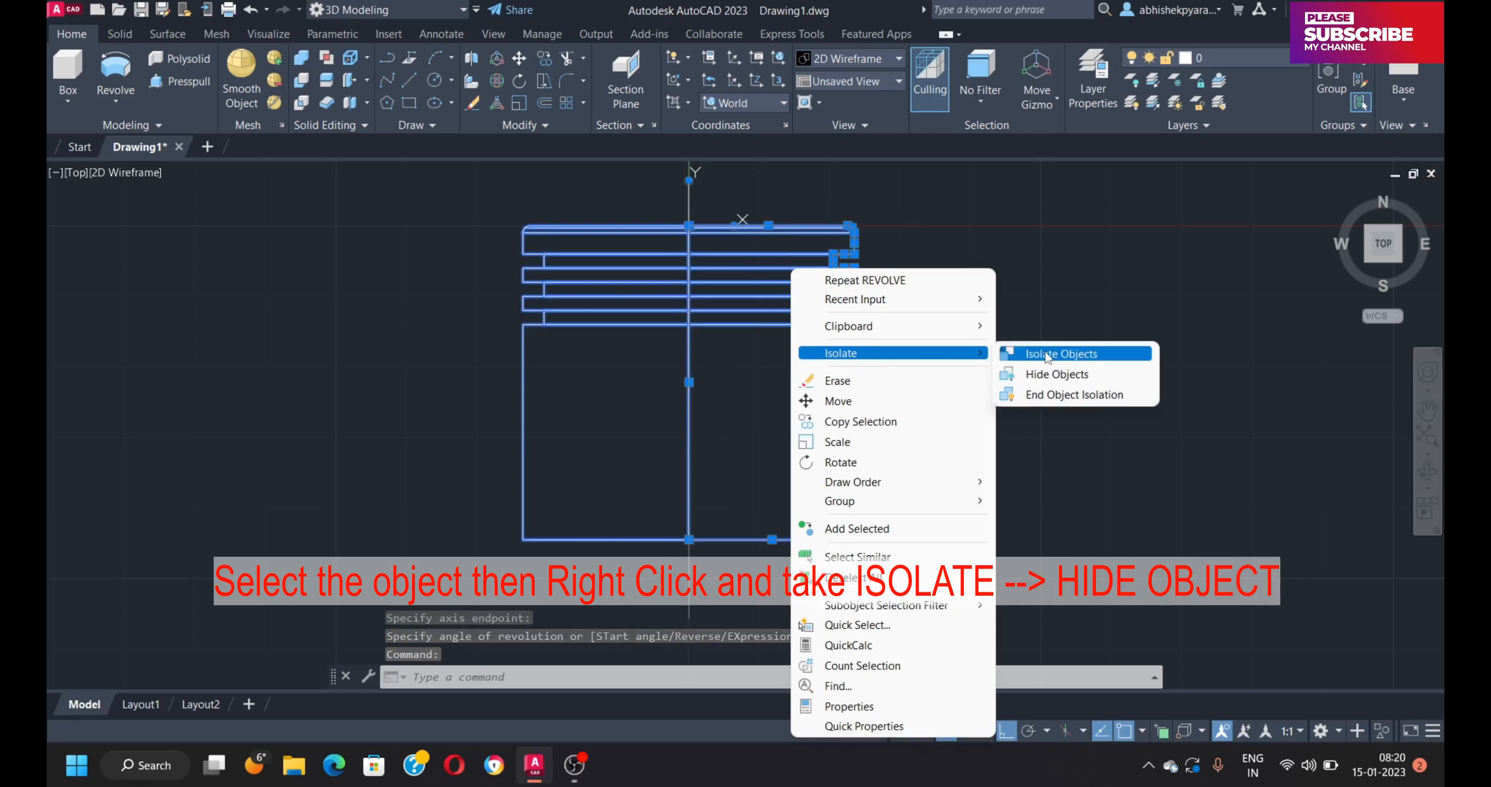
click(1055, 374)
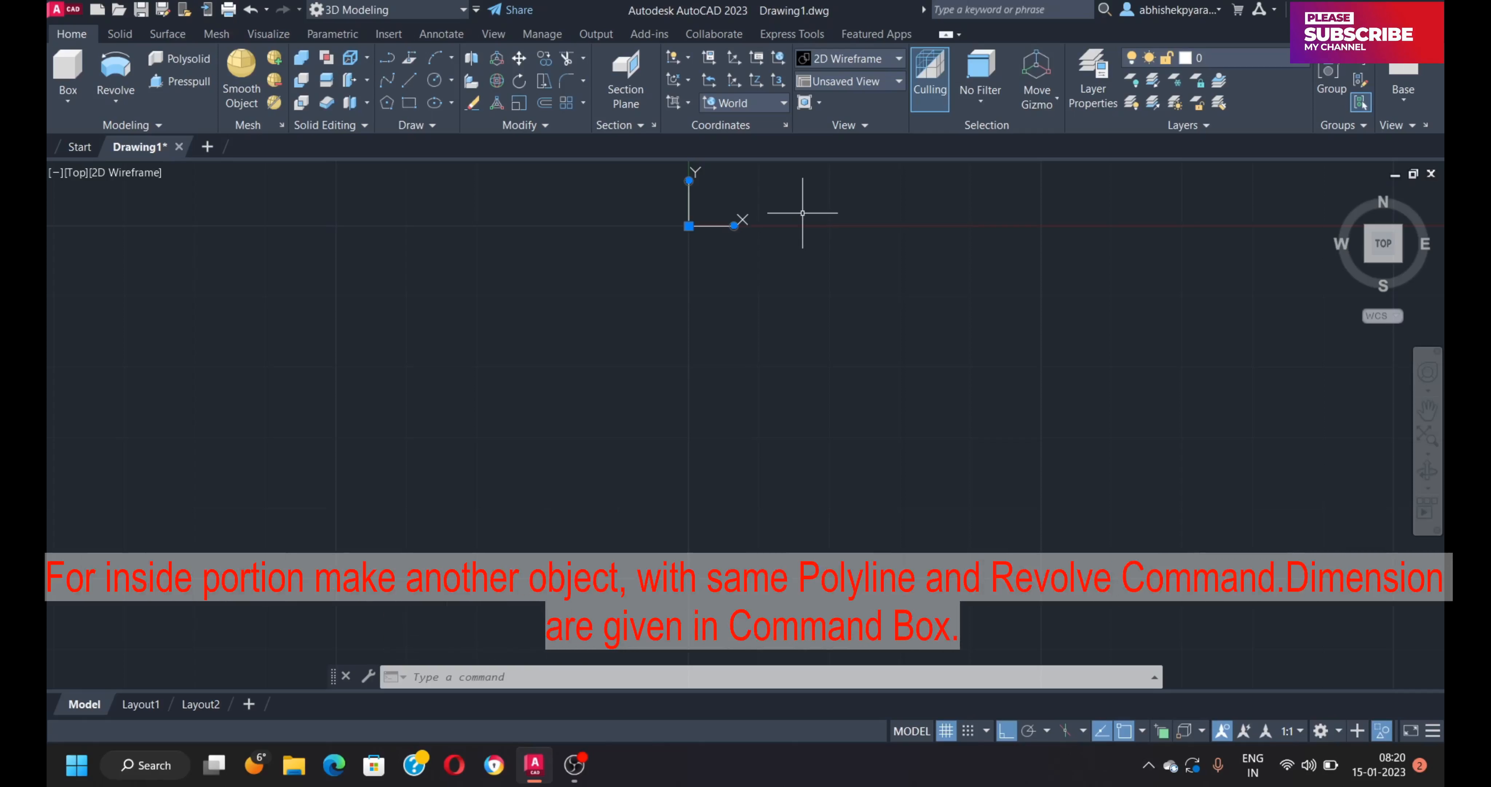
Start the inner profile polyline at 0,0 with segments 4 down, 18 right, 12 down and 8 left.
click(394, 60)
text(0,0)
key(Return)
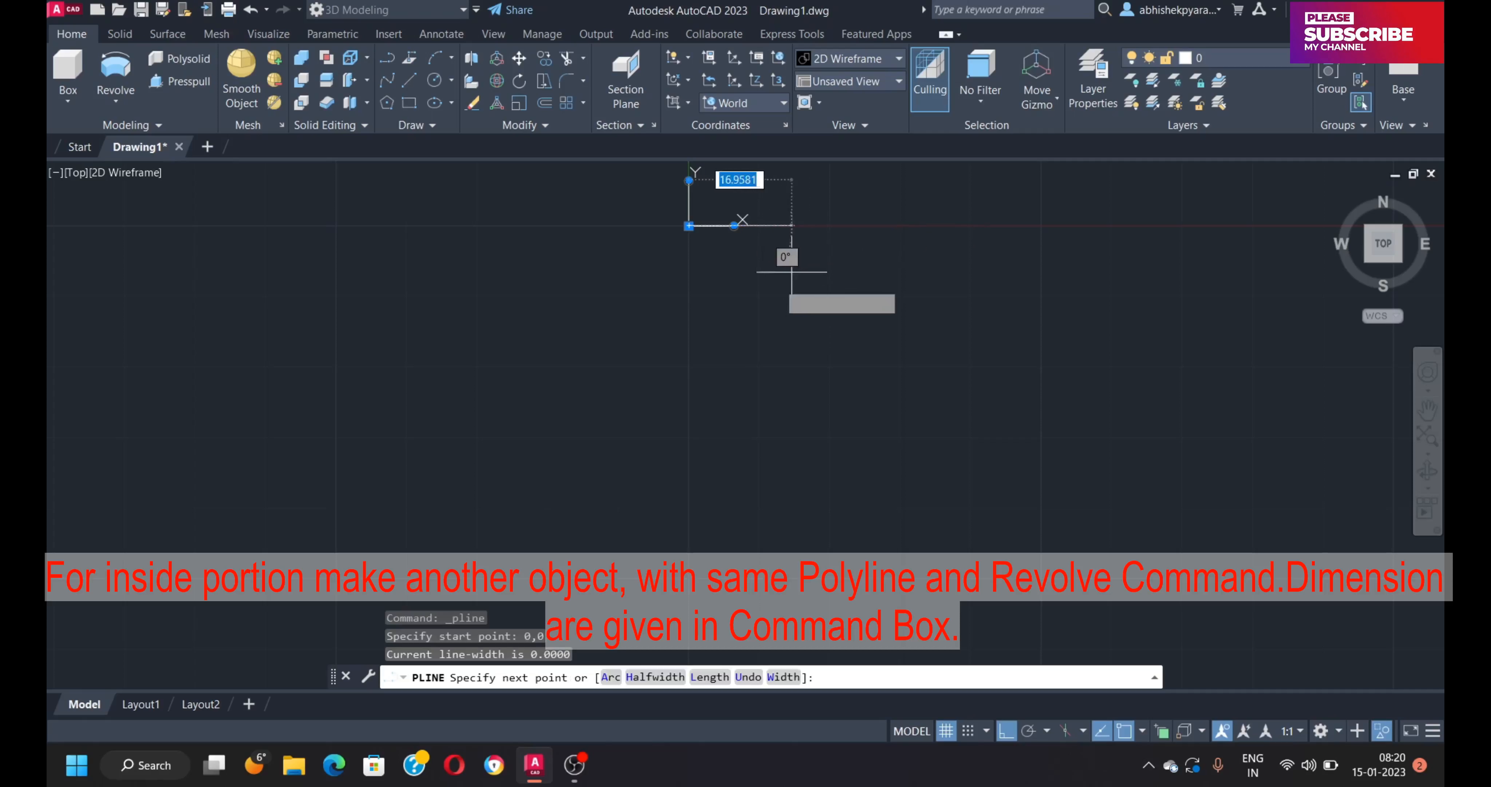
text(4)
key(Return)
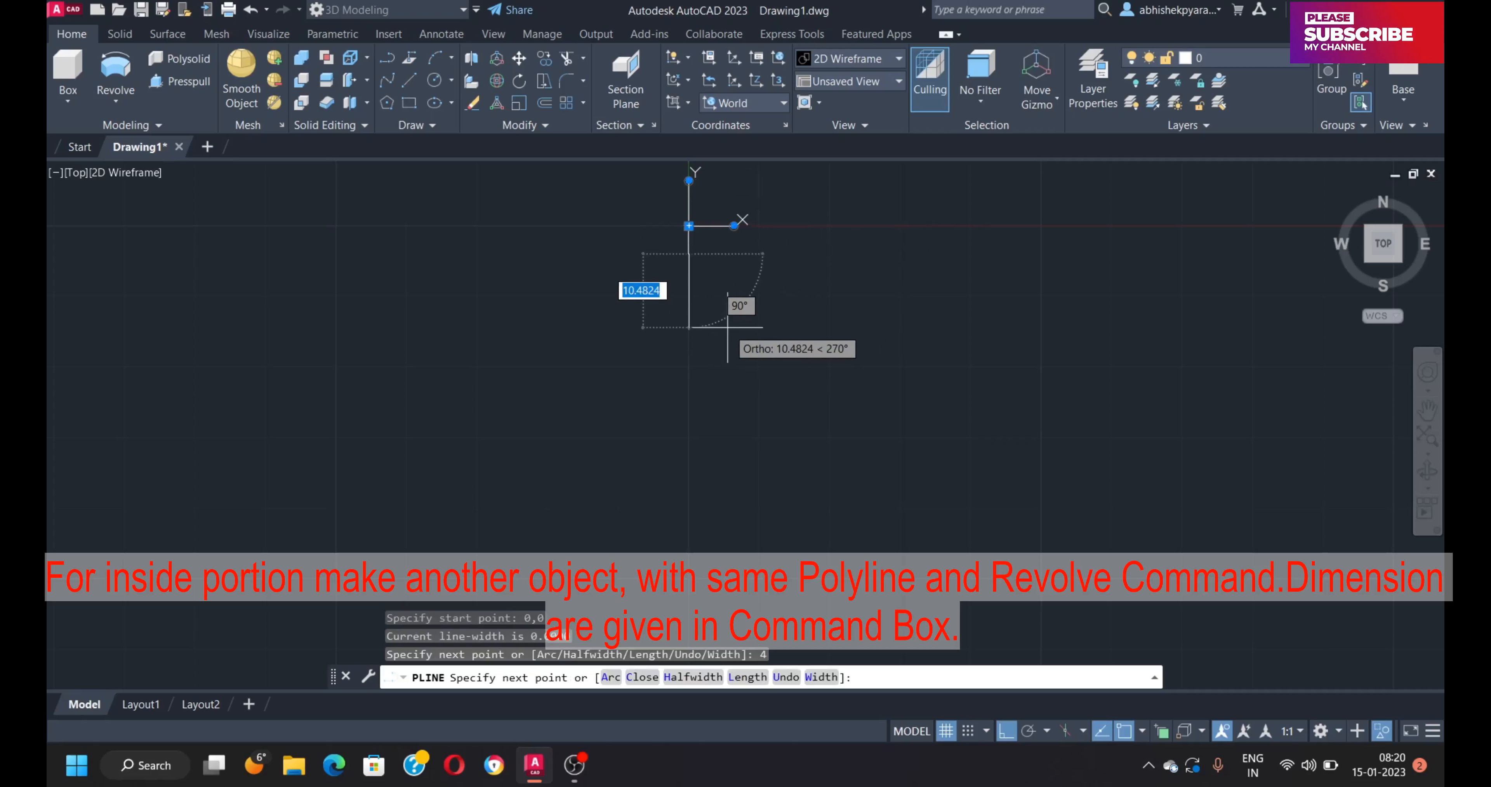
key(Return)
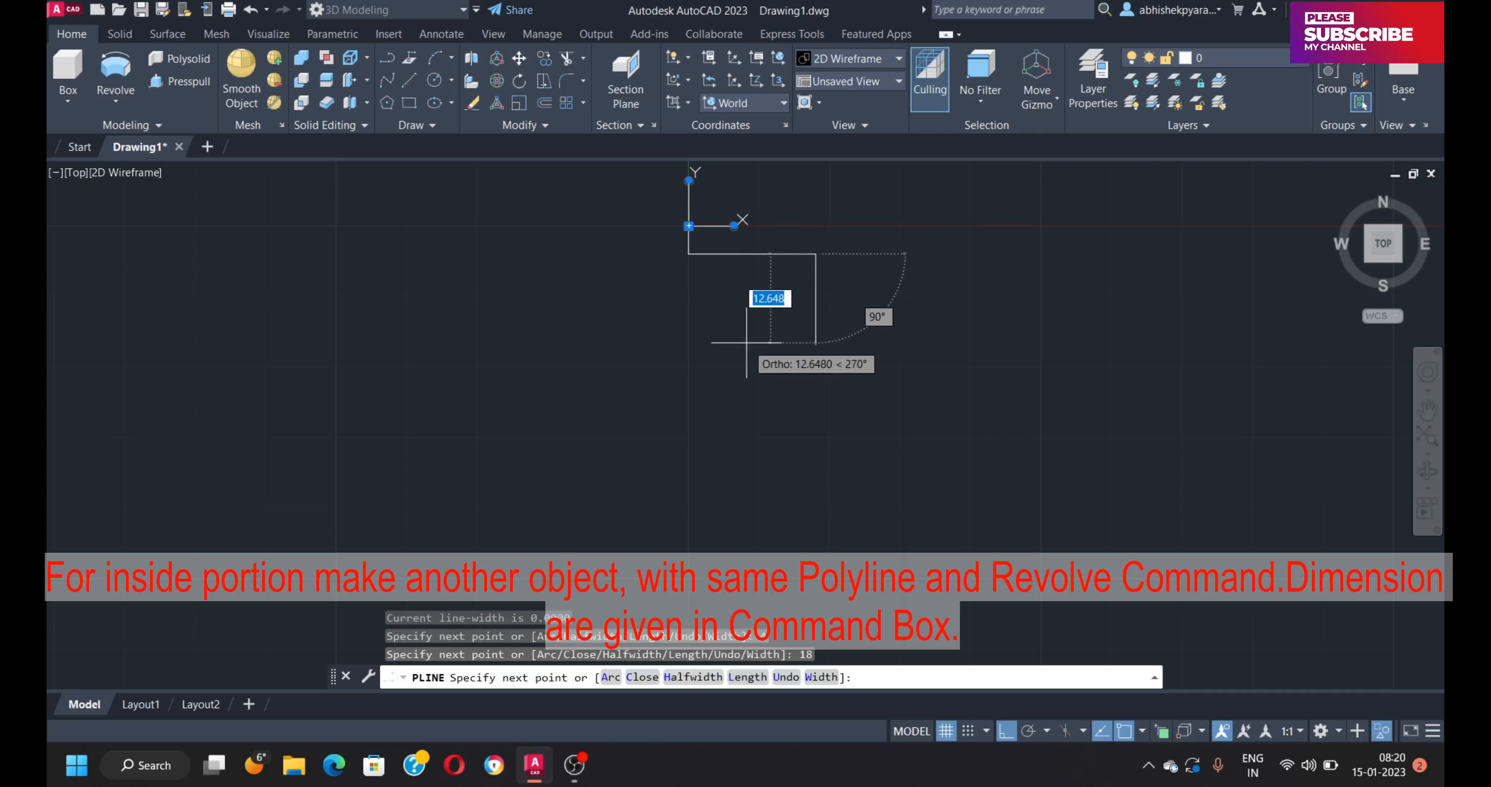
key(Return)
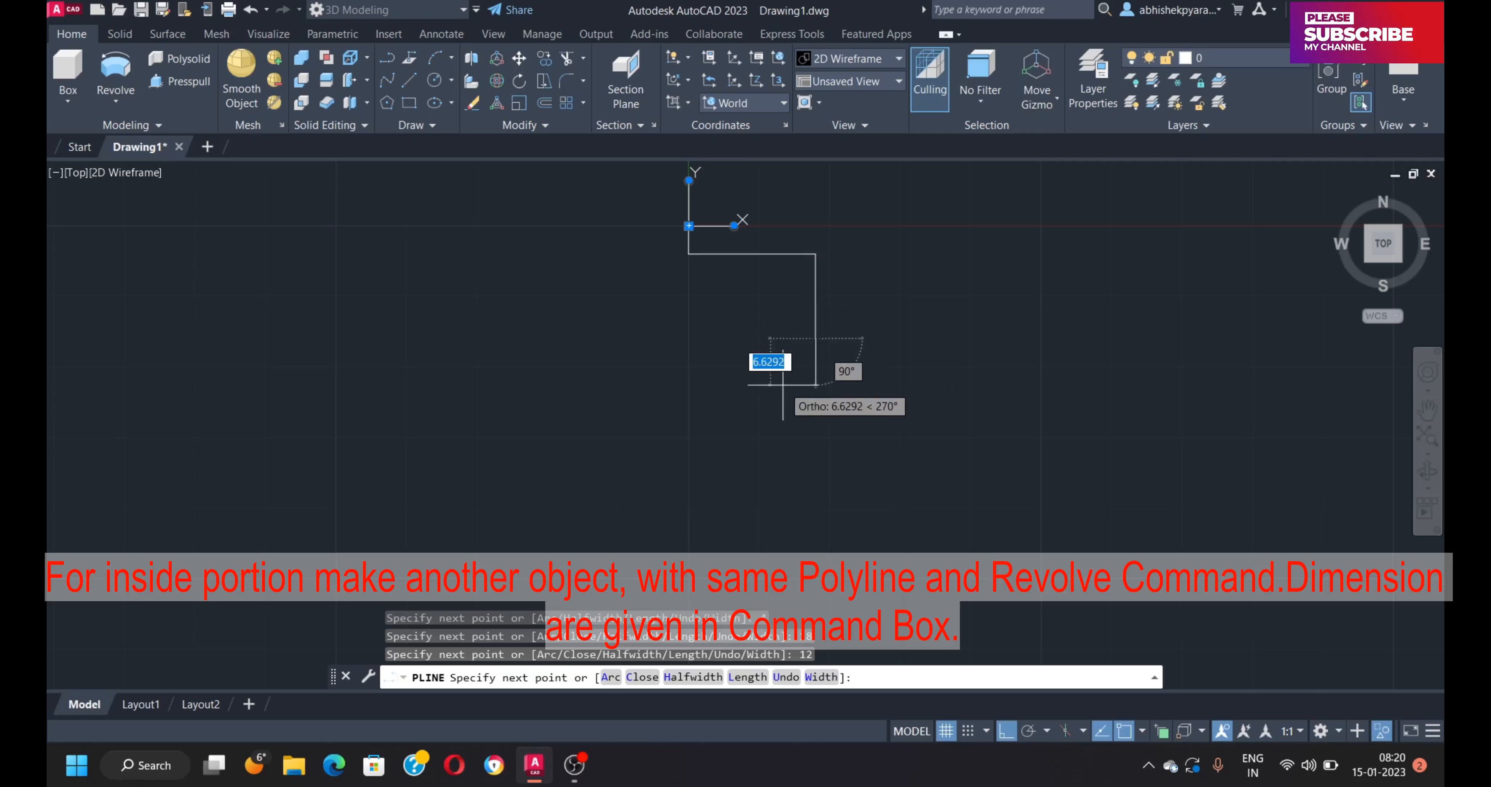
text(8)
key(Return)
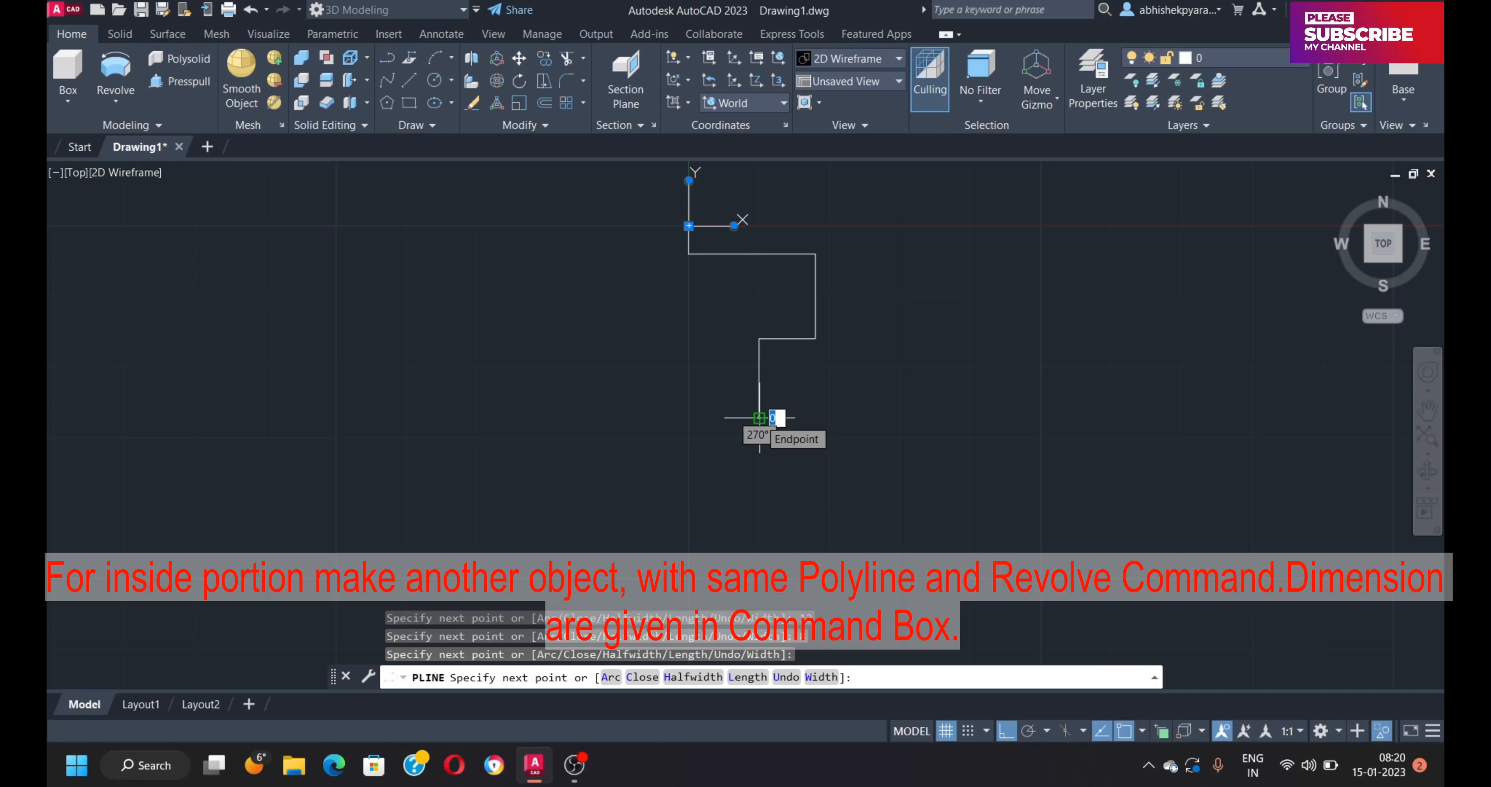
Continue the inner profile down and outward to the right, adding segments 4 down, 1 left, 1 down and 1 right for a small notch.
click(830, 417)
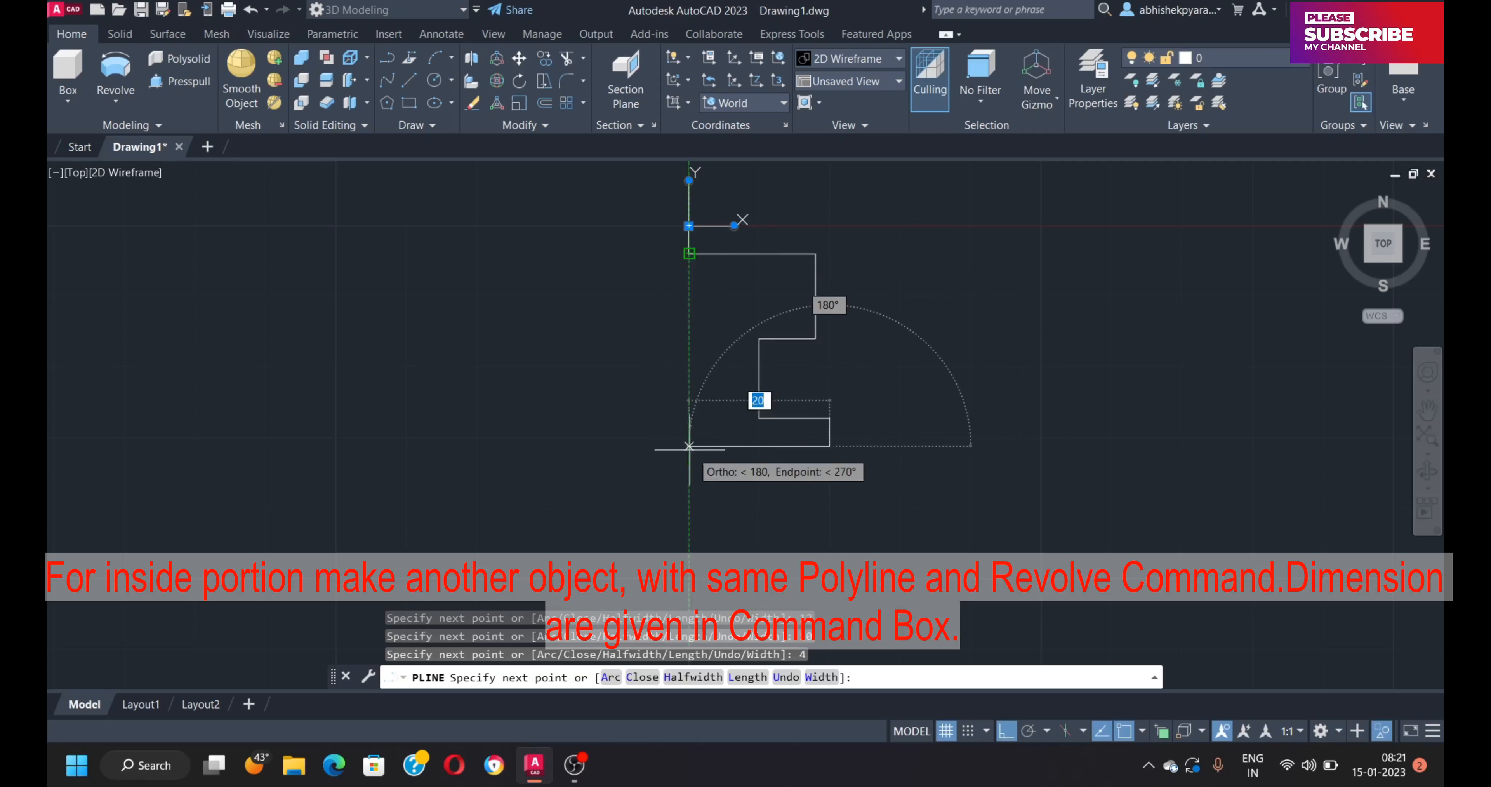
text(1)
key(Return)
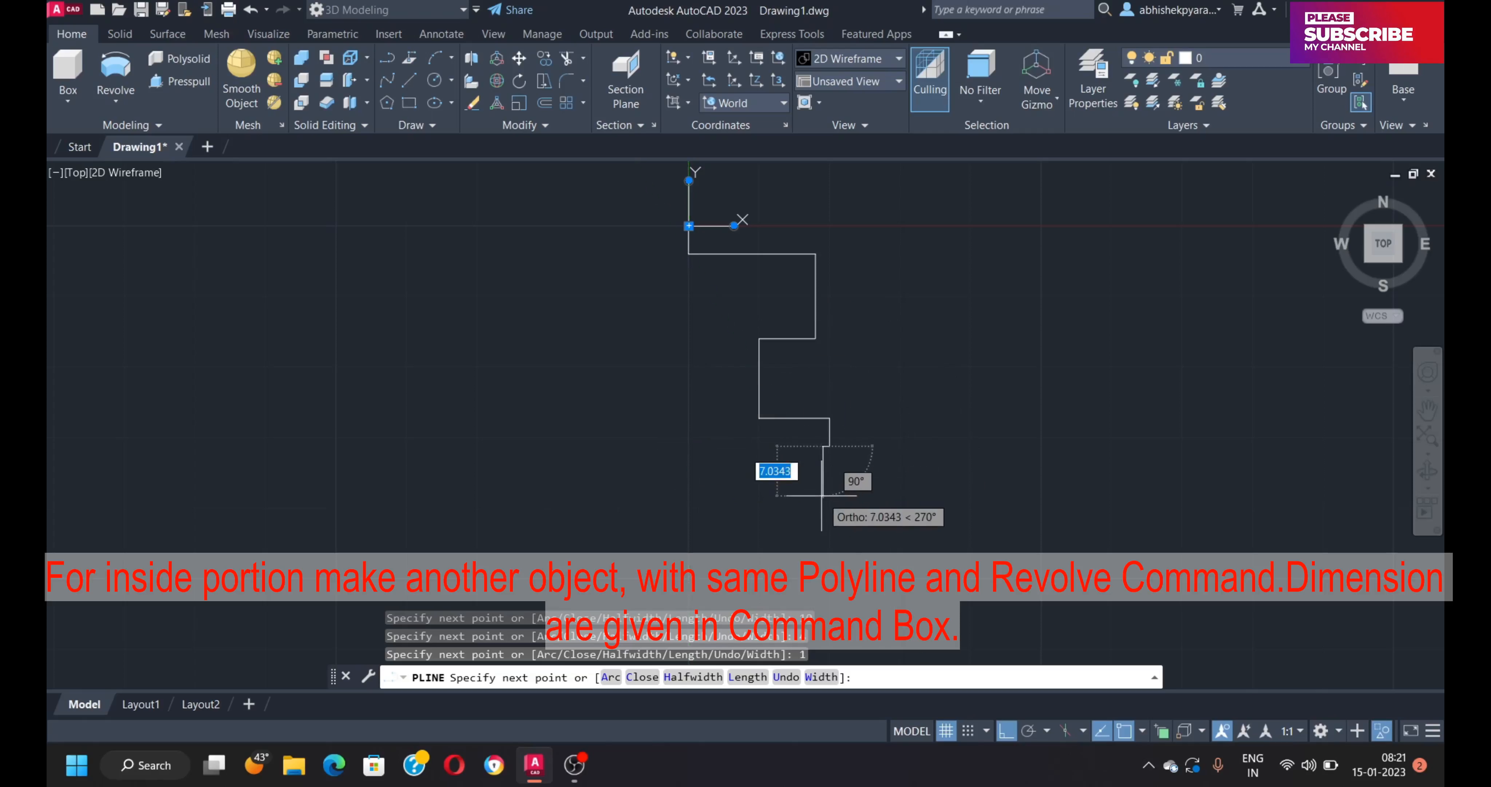
text(1)
key(Return)
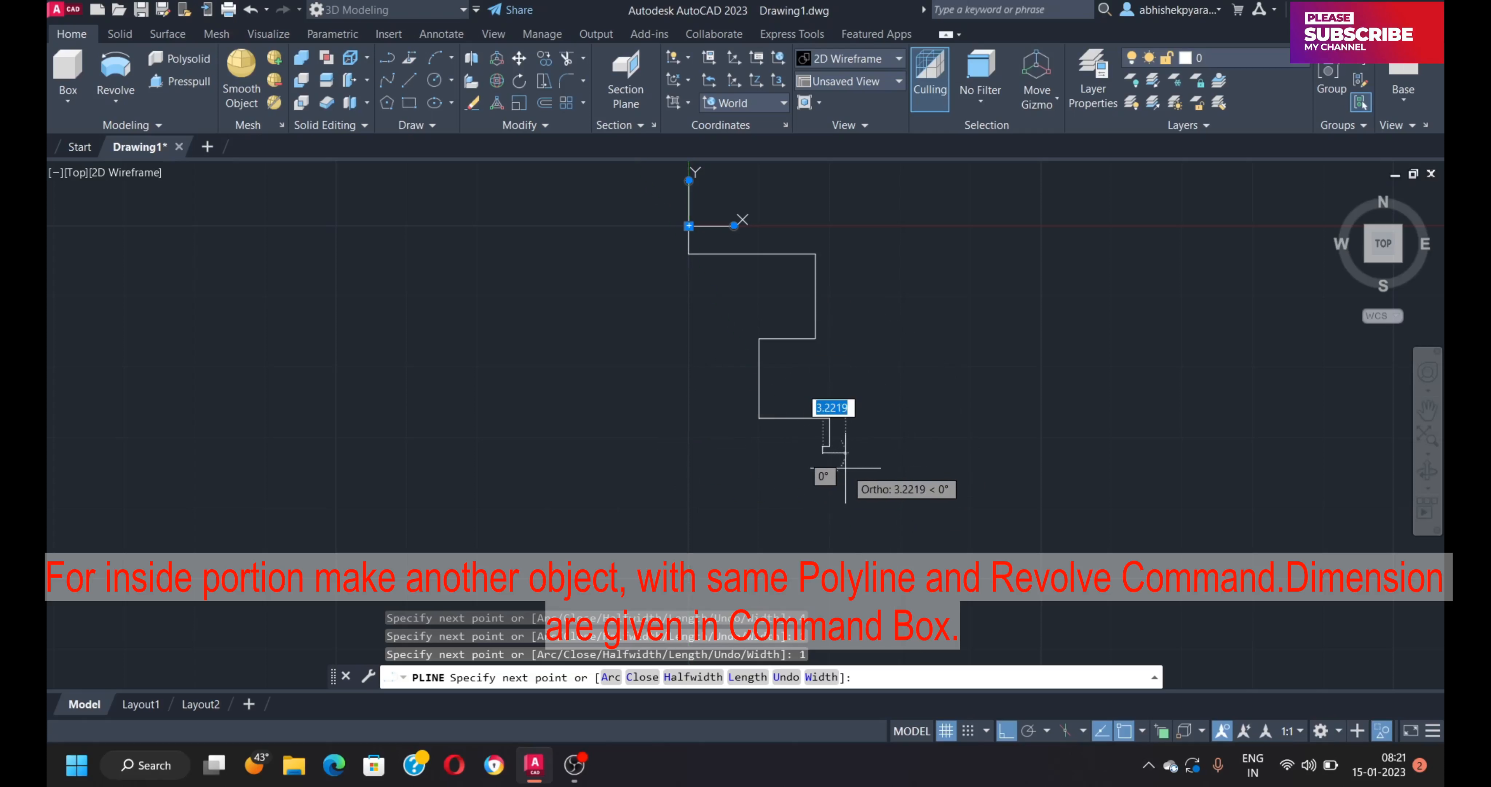
key(Return)
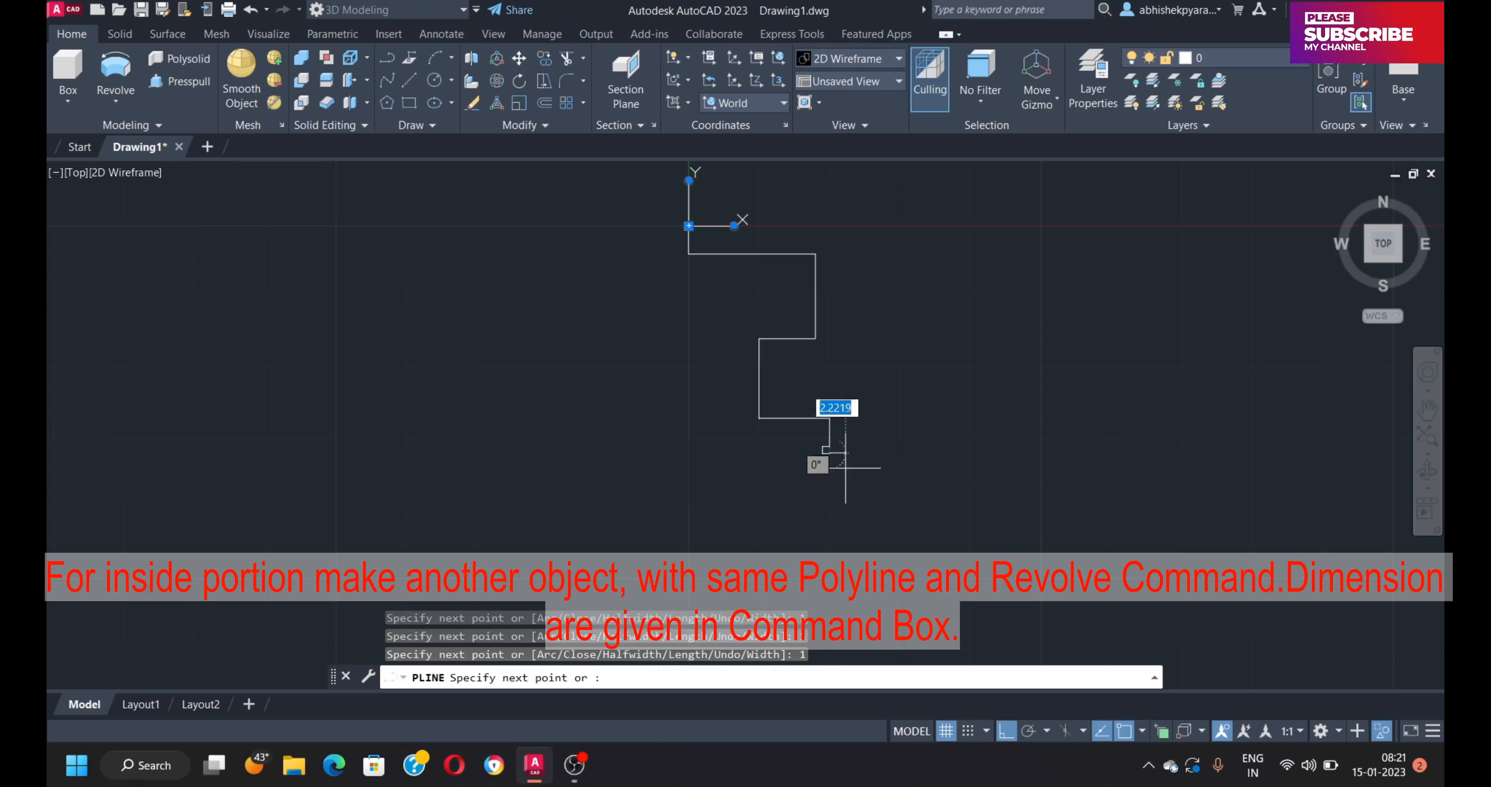
Close the inner profile with a 30 downward segment, a bottom edge to the centre axis and a vertical line up to its upper-left corner.
scroll(846, 341, down, 3)
scroll(849, 465, up, 2)
scroll(846, 470, down, 1)
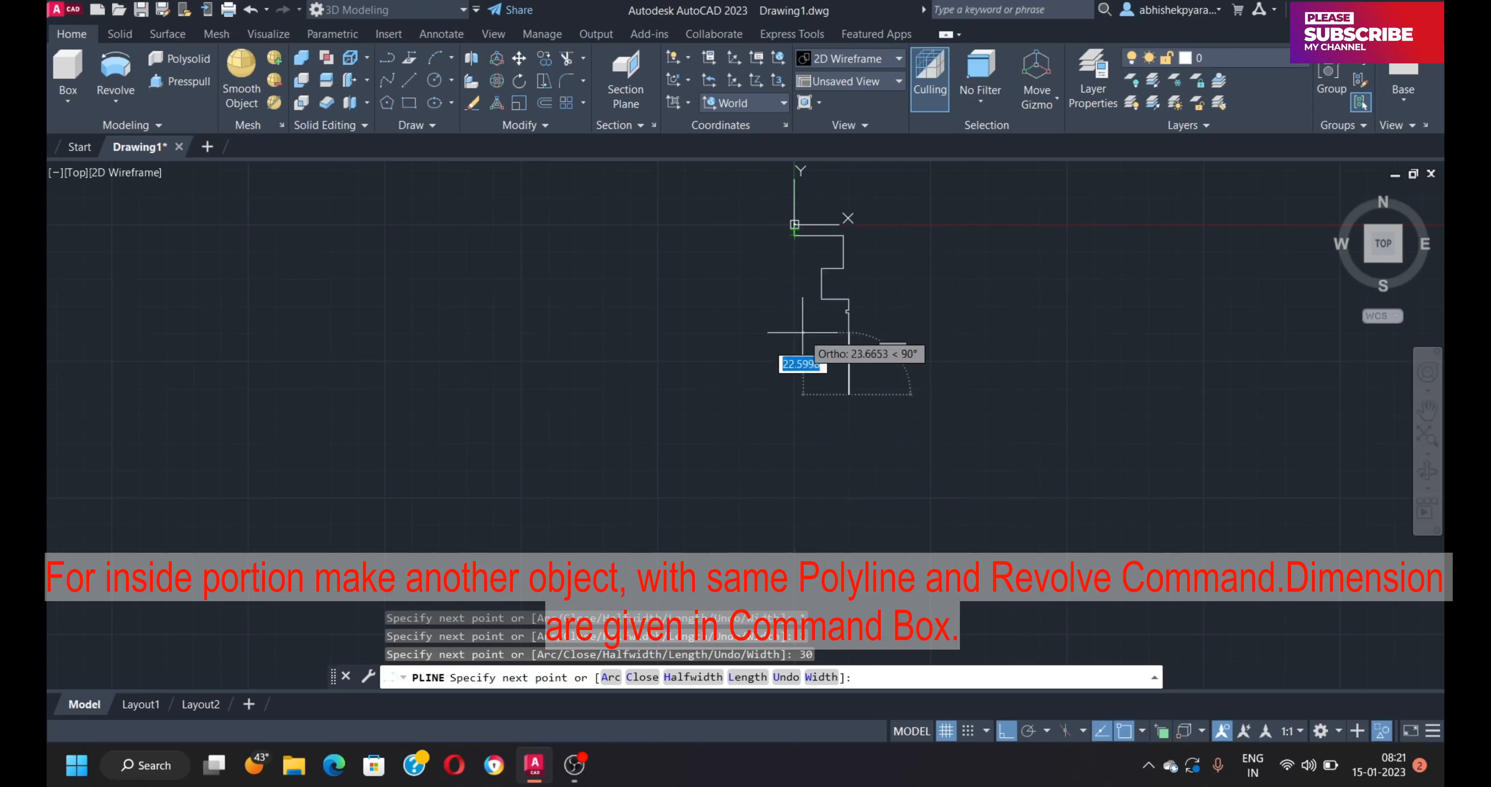
click(794, 393)
click(794, 235)
key(Escape)
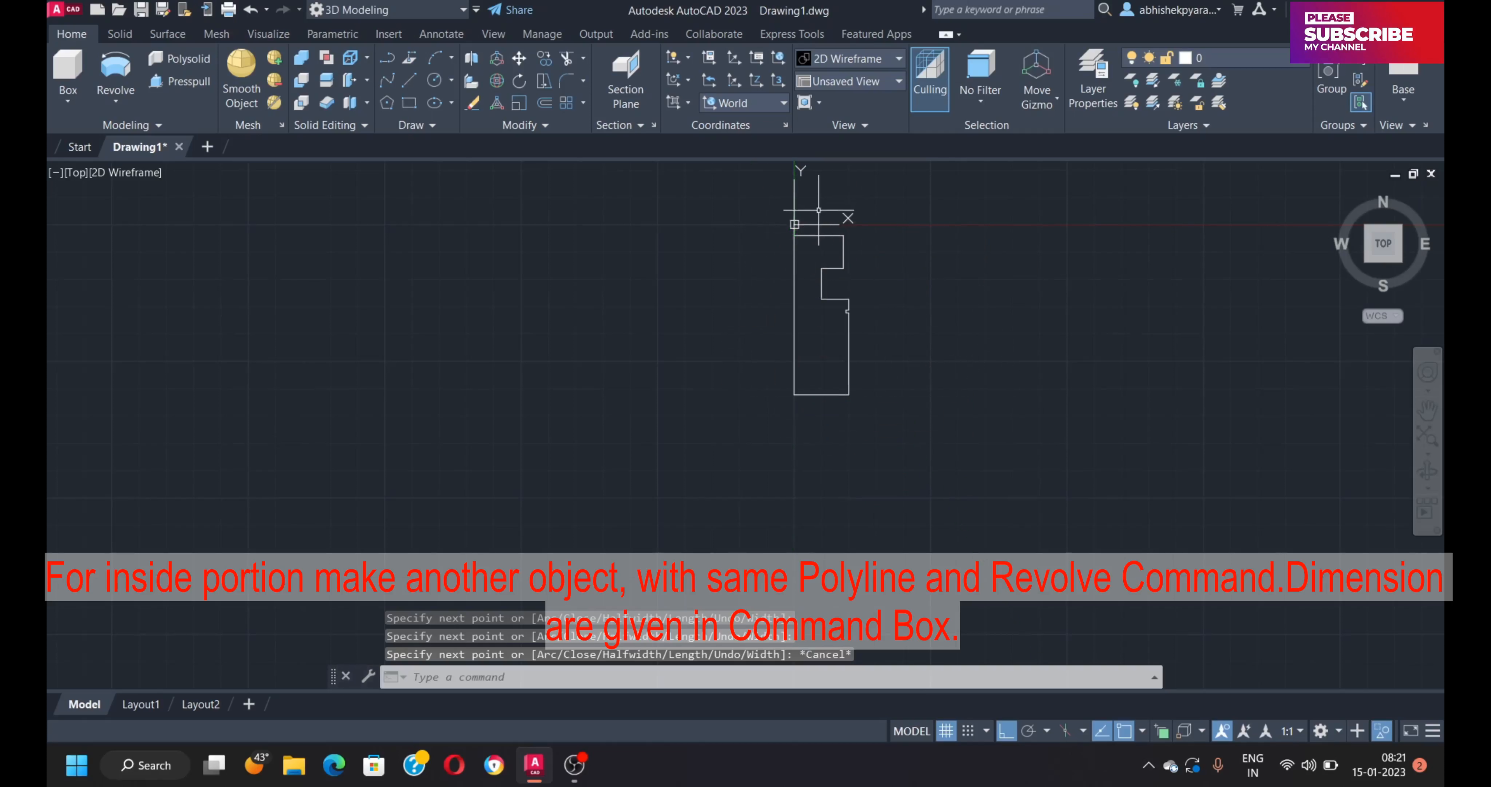
Trim the excess segment between the origin and the inner profile's upper-left corner.
text(tr)
key(Return)
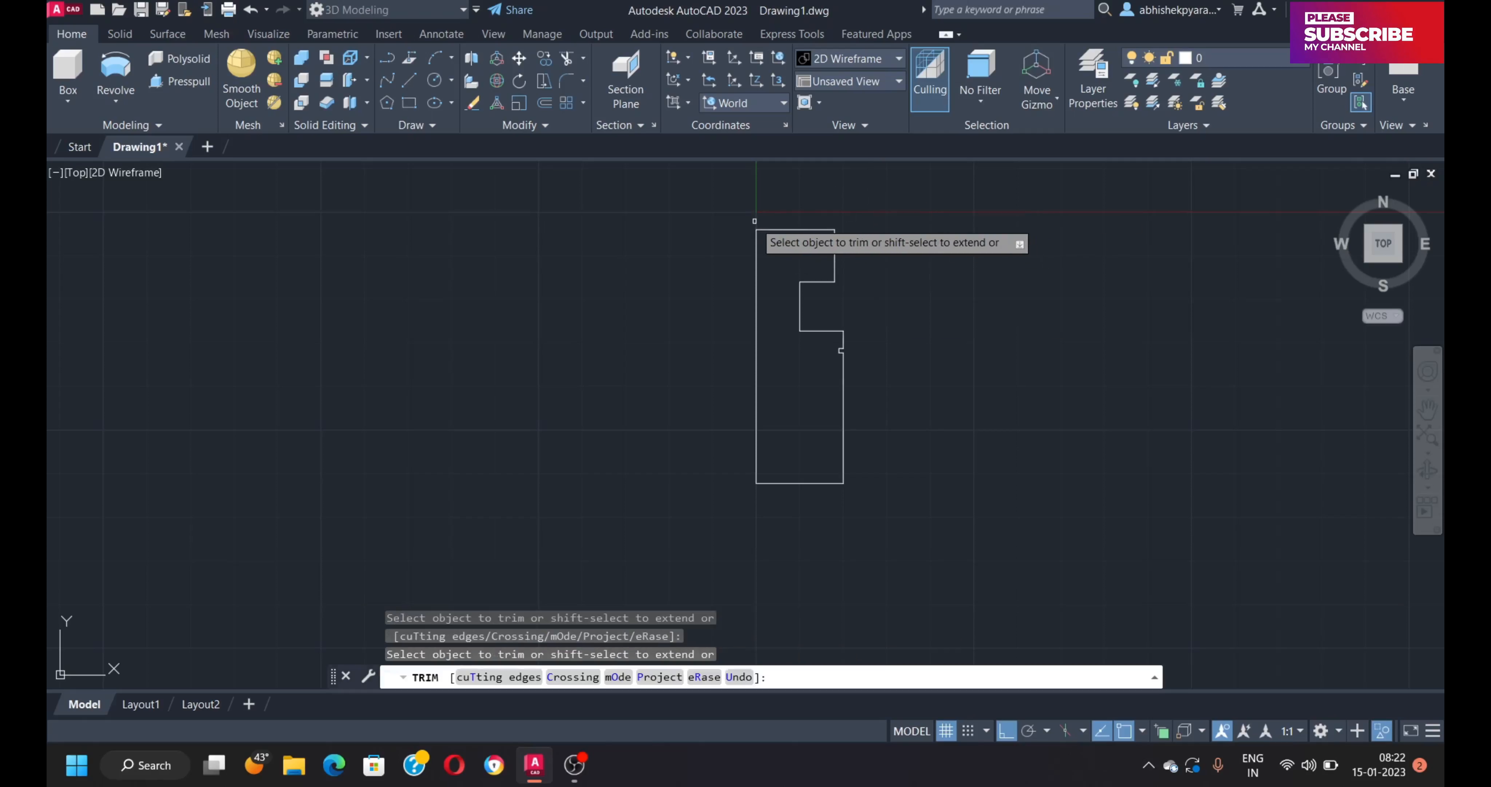
key(Escape)
Try to join the inner profile's segments into one polyline.
click(926, 209)
click(835, 586)
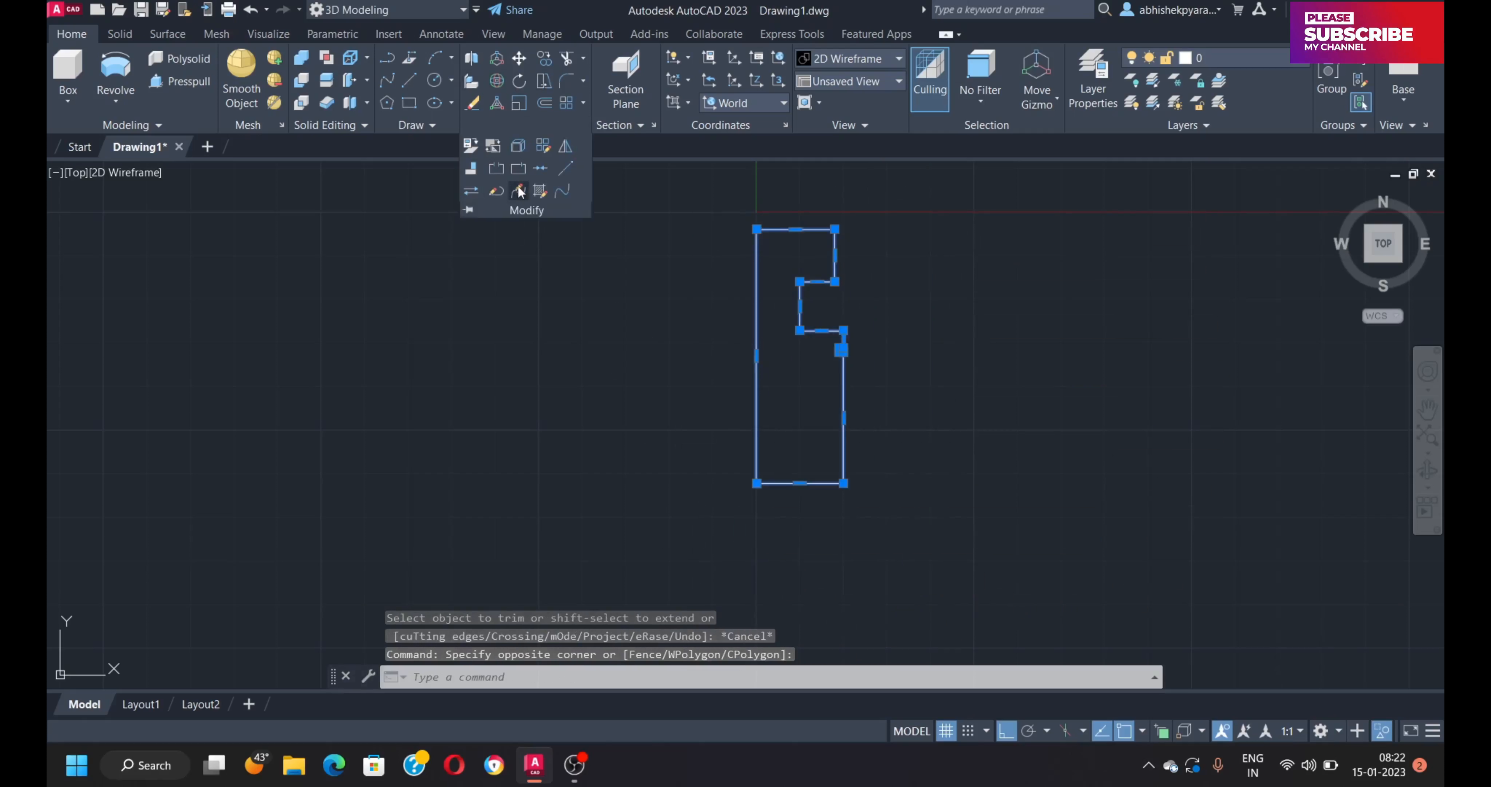
click(518, 190)
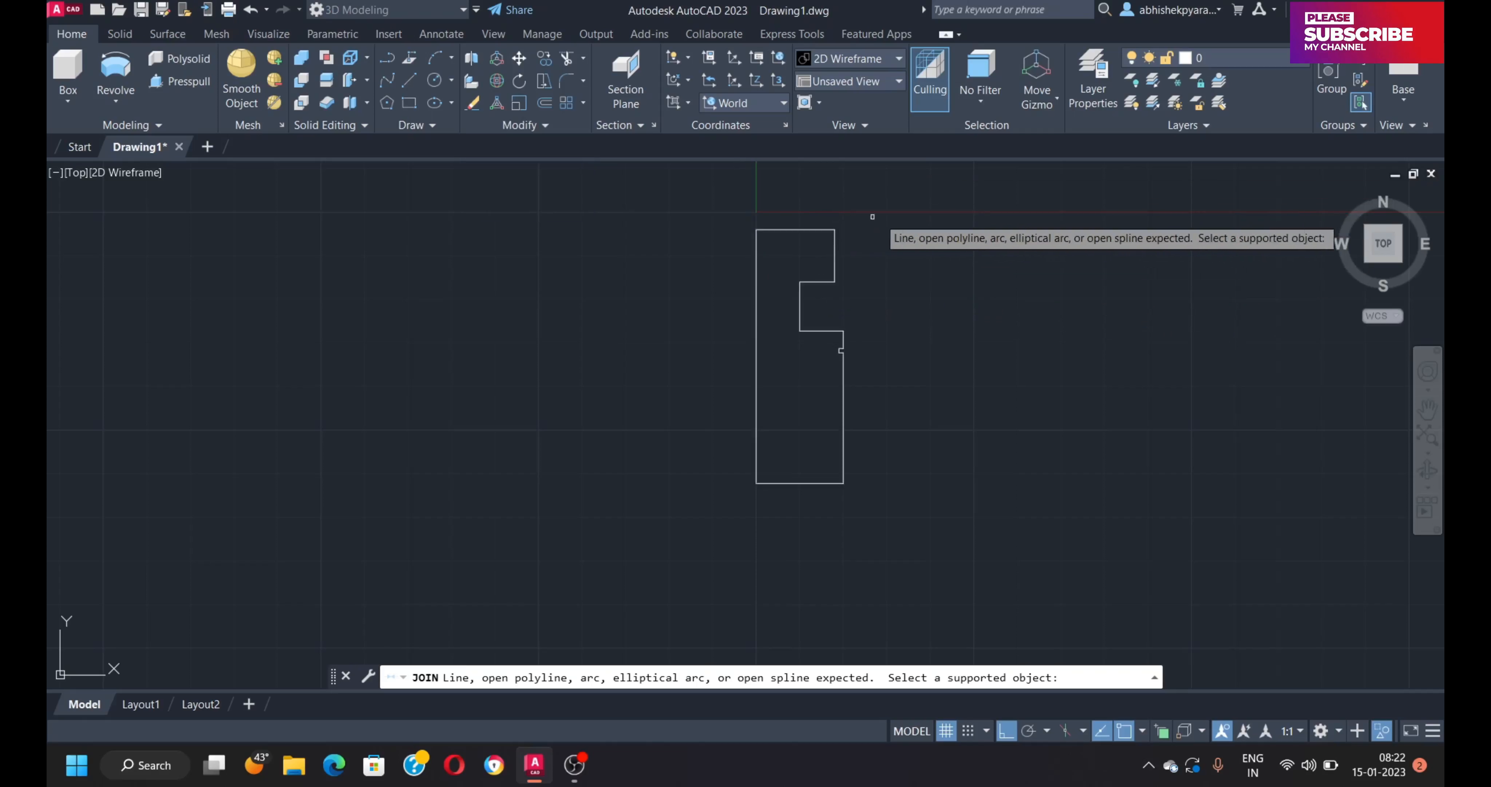
key(Escape)
Revolve the inner profile 360 degrees into a solid about its left vertical edge.
click(898, 185)
click(709, 598)
click(156, 125)
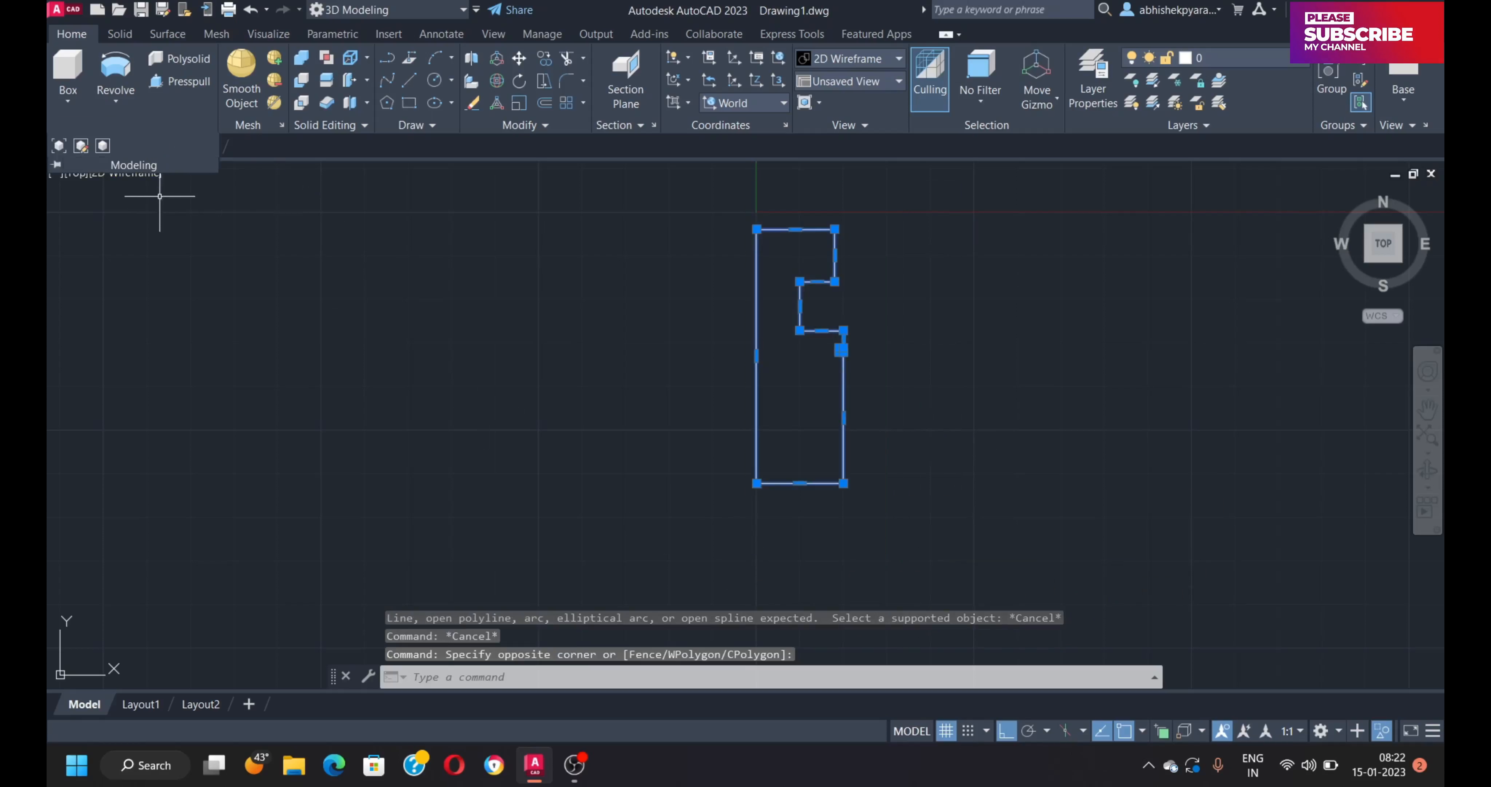
click(119, 103)
click(123, 206)
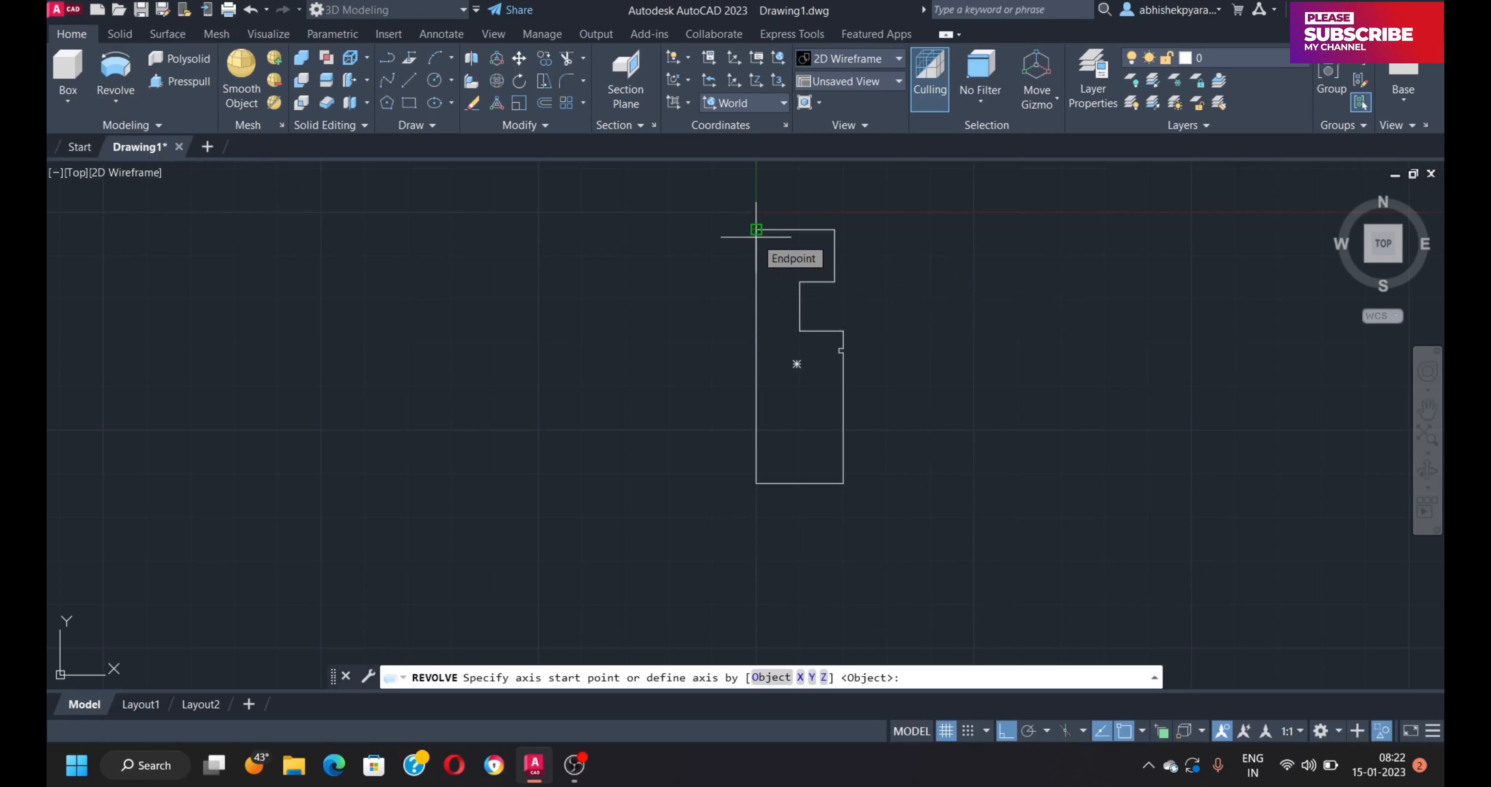
click(757, 229)
click(756, 494)
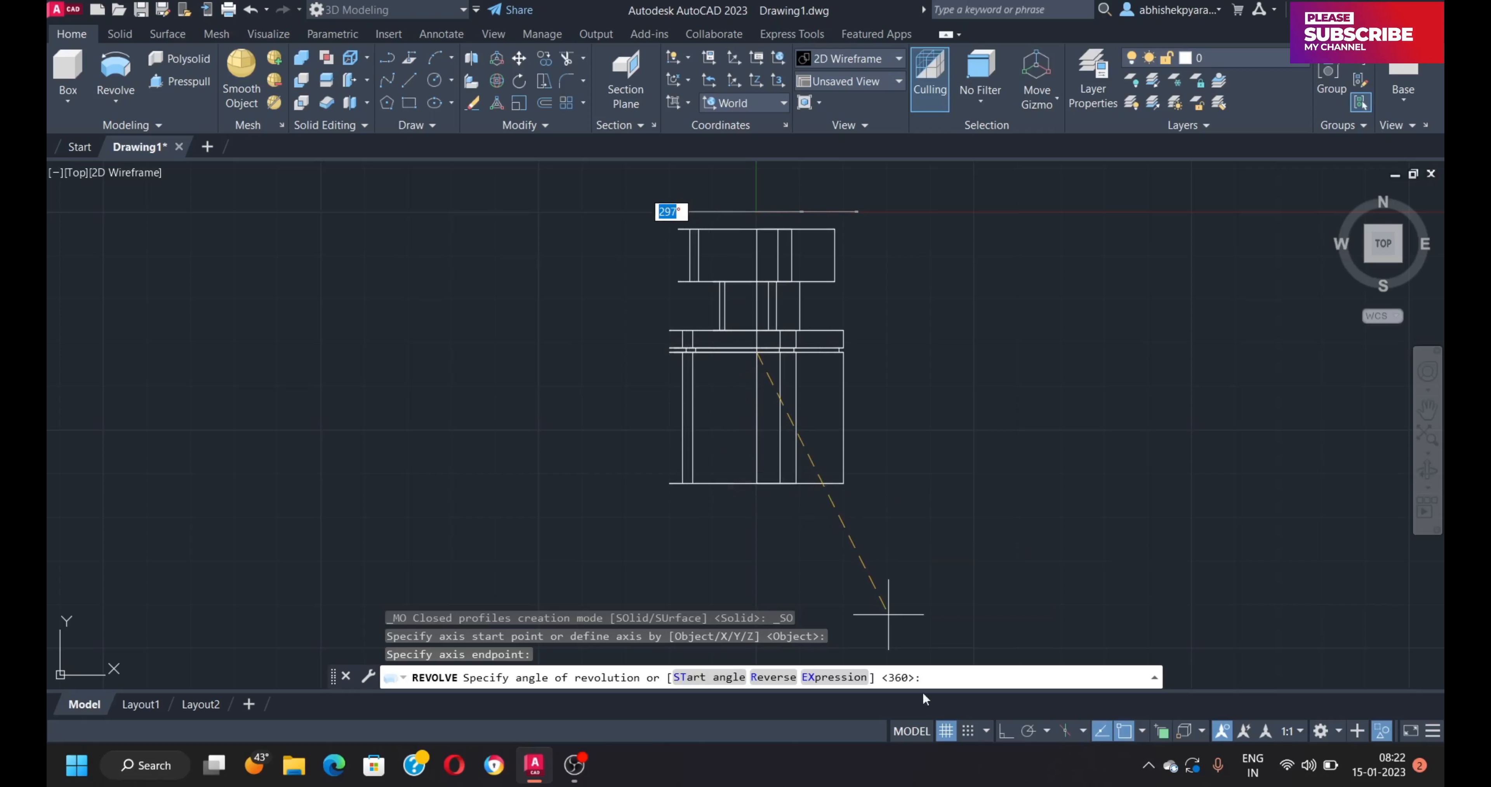
key(Return)
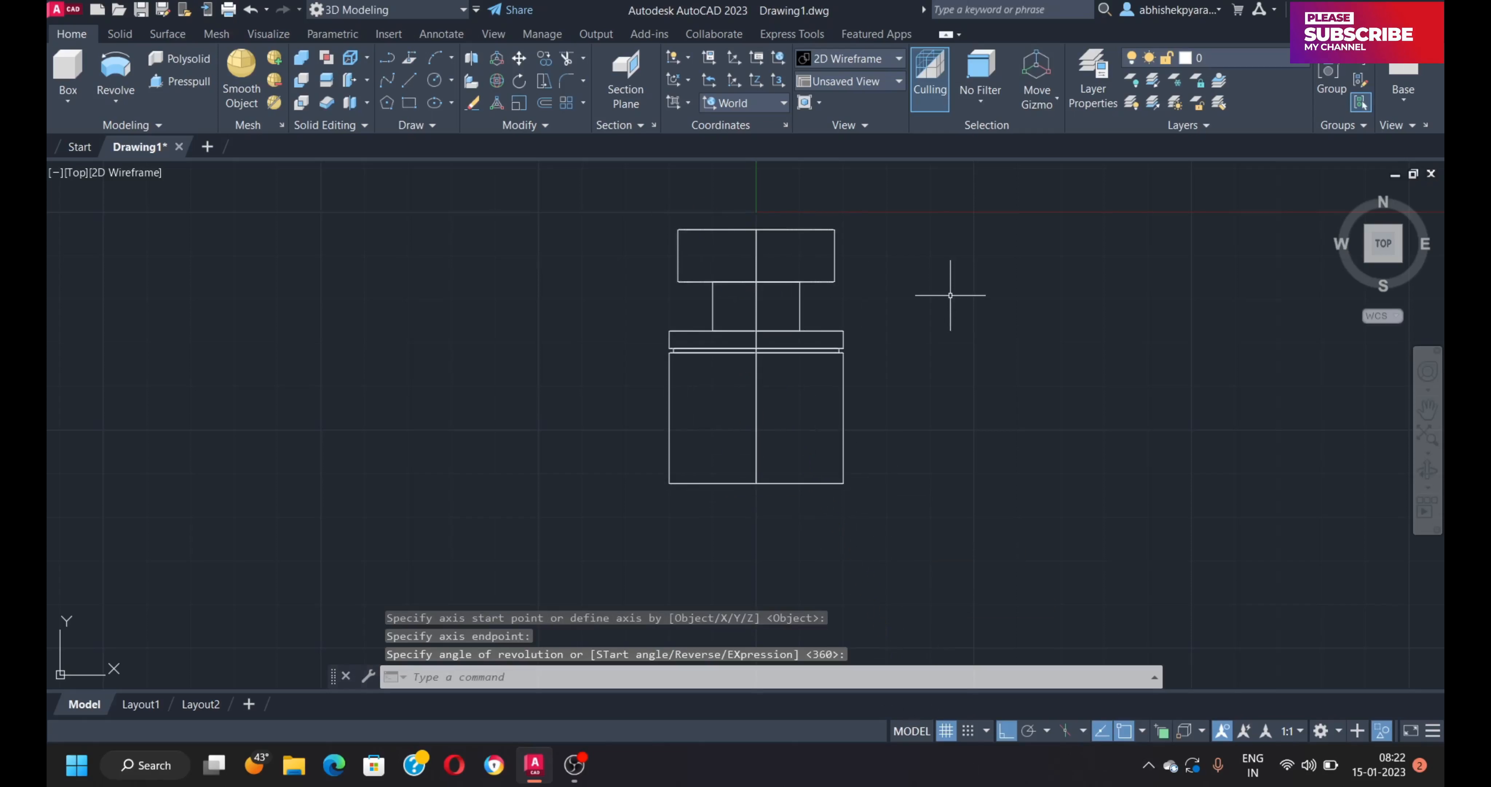
Set the visual style to Shaded and switch from the top view to an isometric view of the inner solid.
click(130, 172)
click(199, 295)
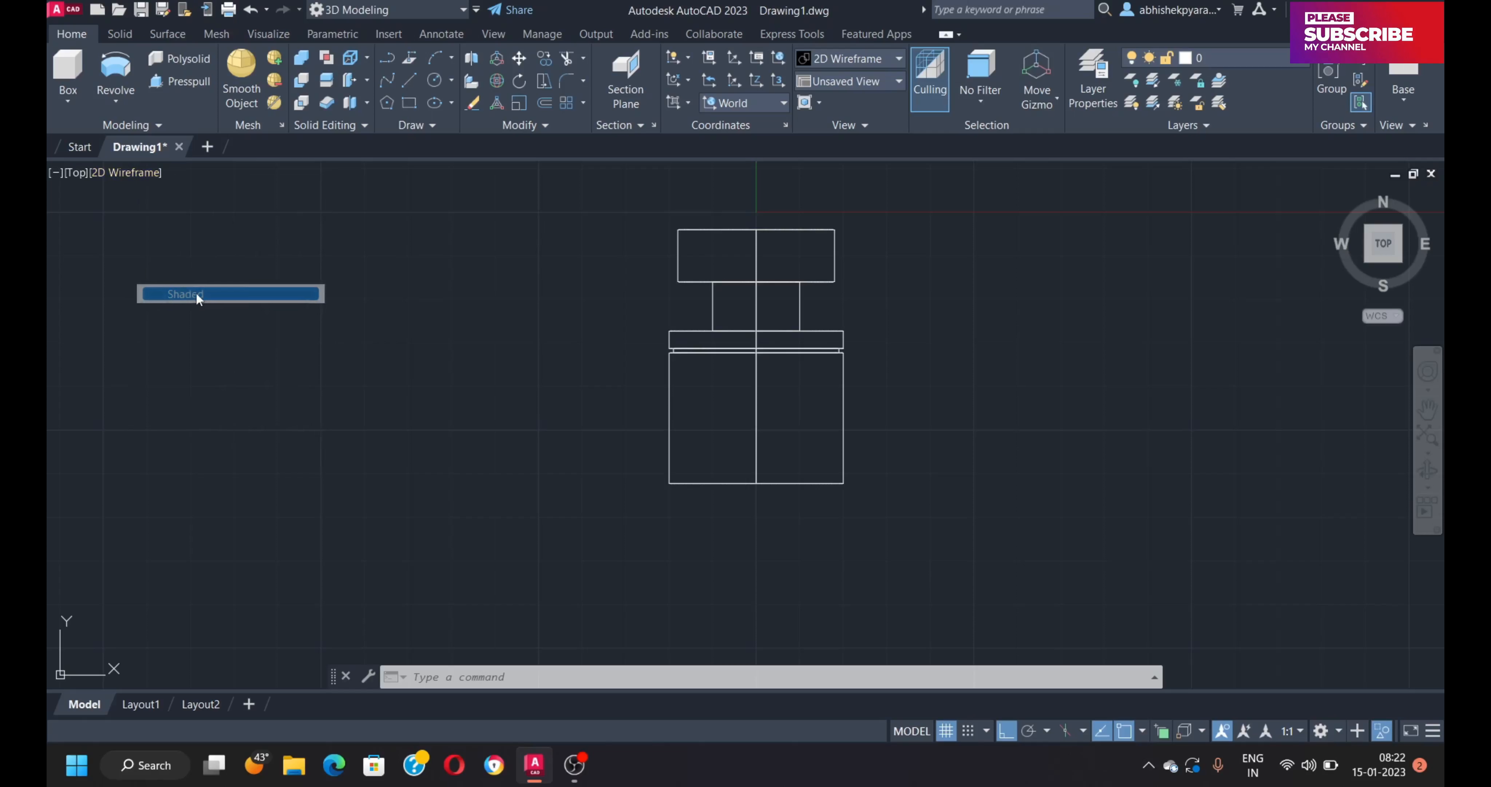
click(1336, 199)
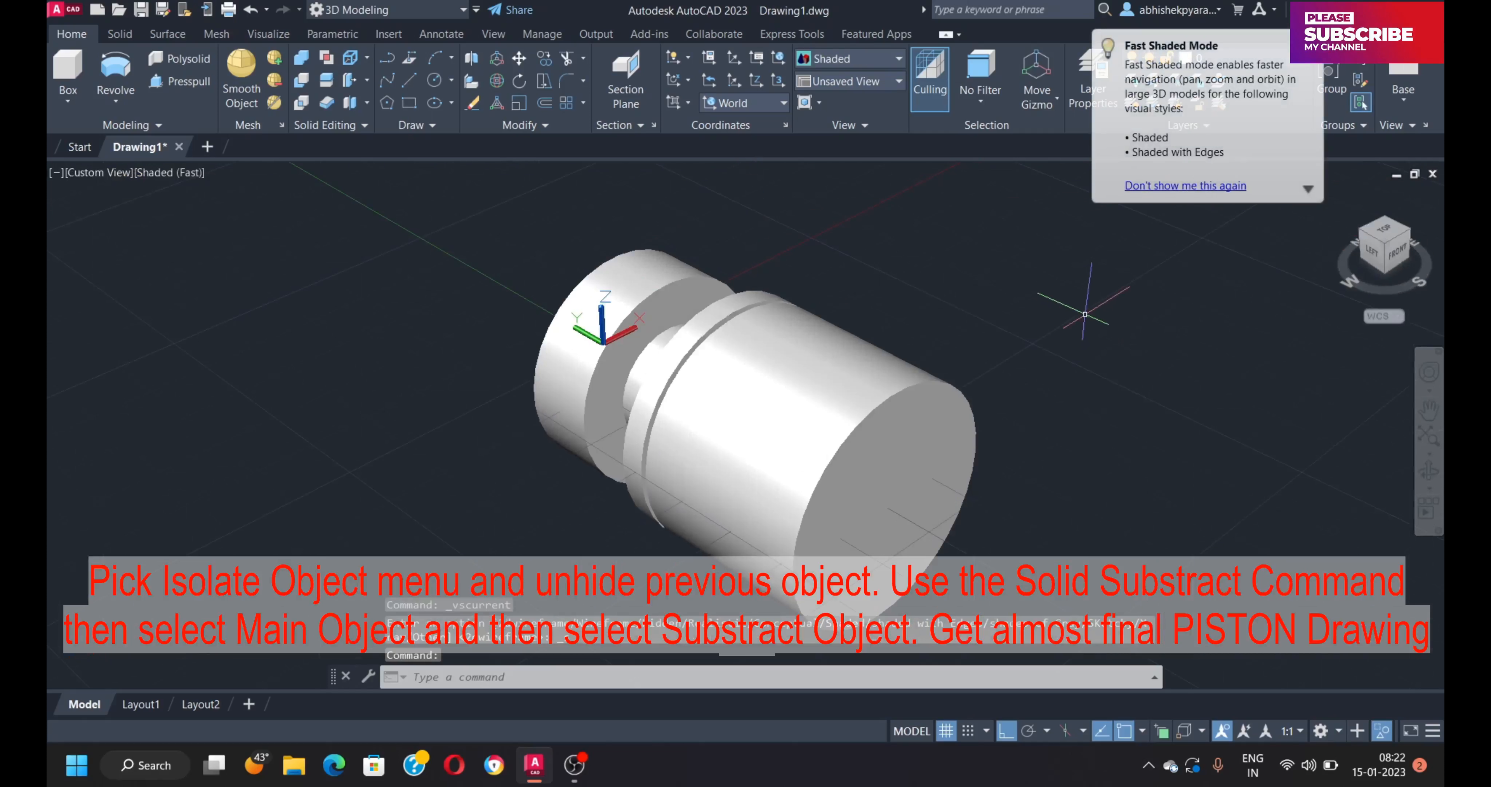
End the object isolation to bring back the hidden outer piston solid around the inner solid.
scroll(746, 420, down, 2)
click(826, 450)
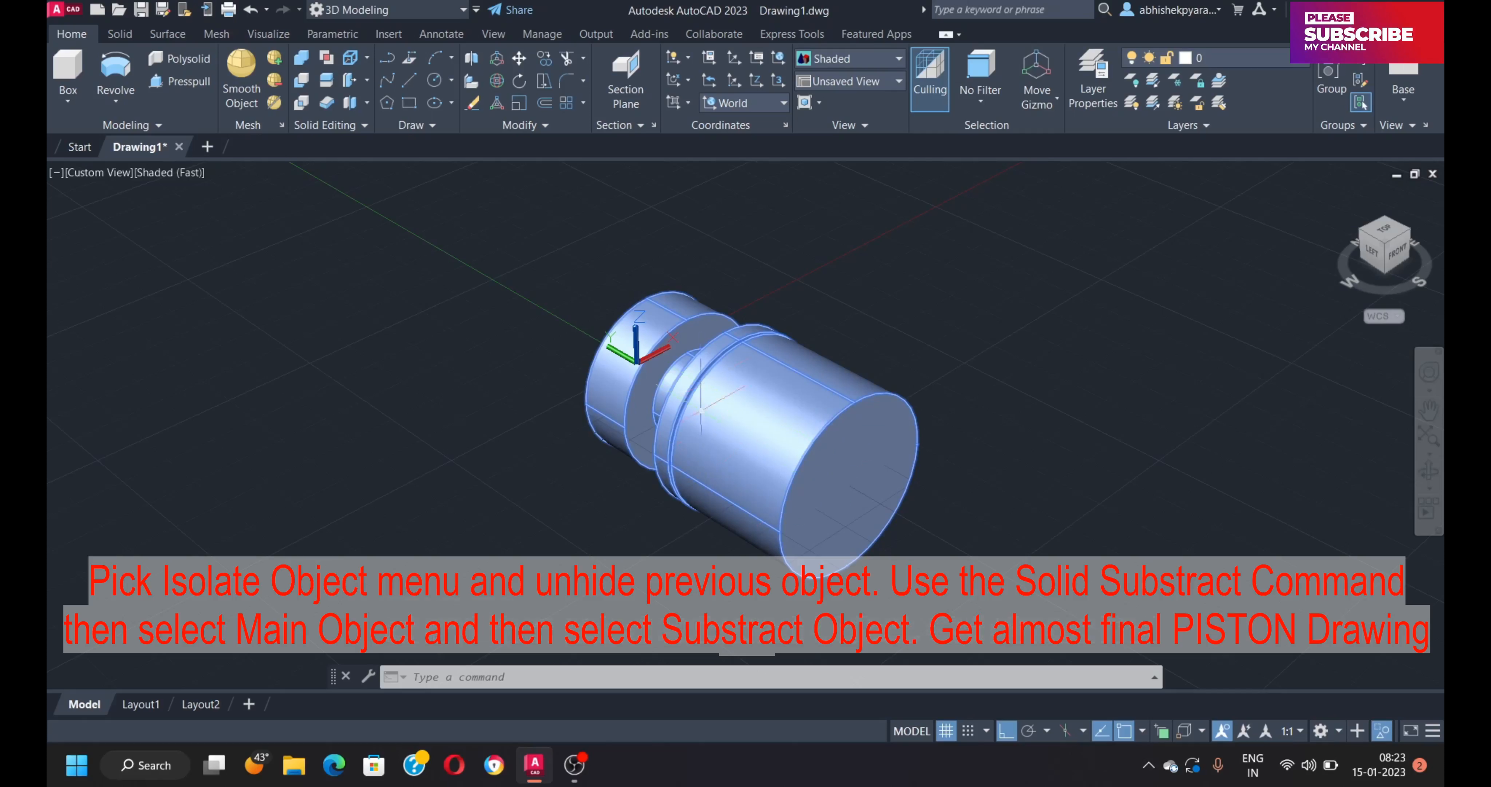
scroll(626, 482, down, 2)
scroll(687, 497, up, 4)
scroll(700, 463, down, 2)
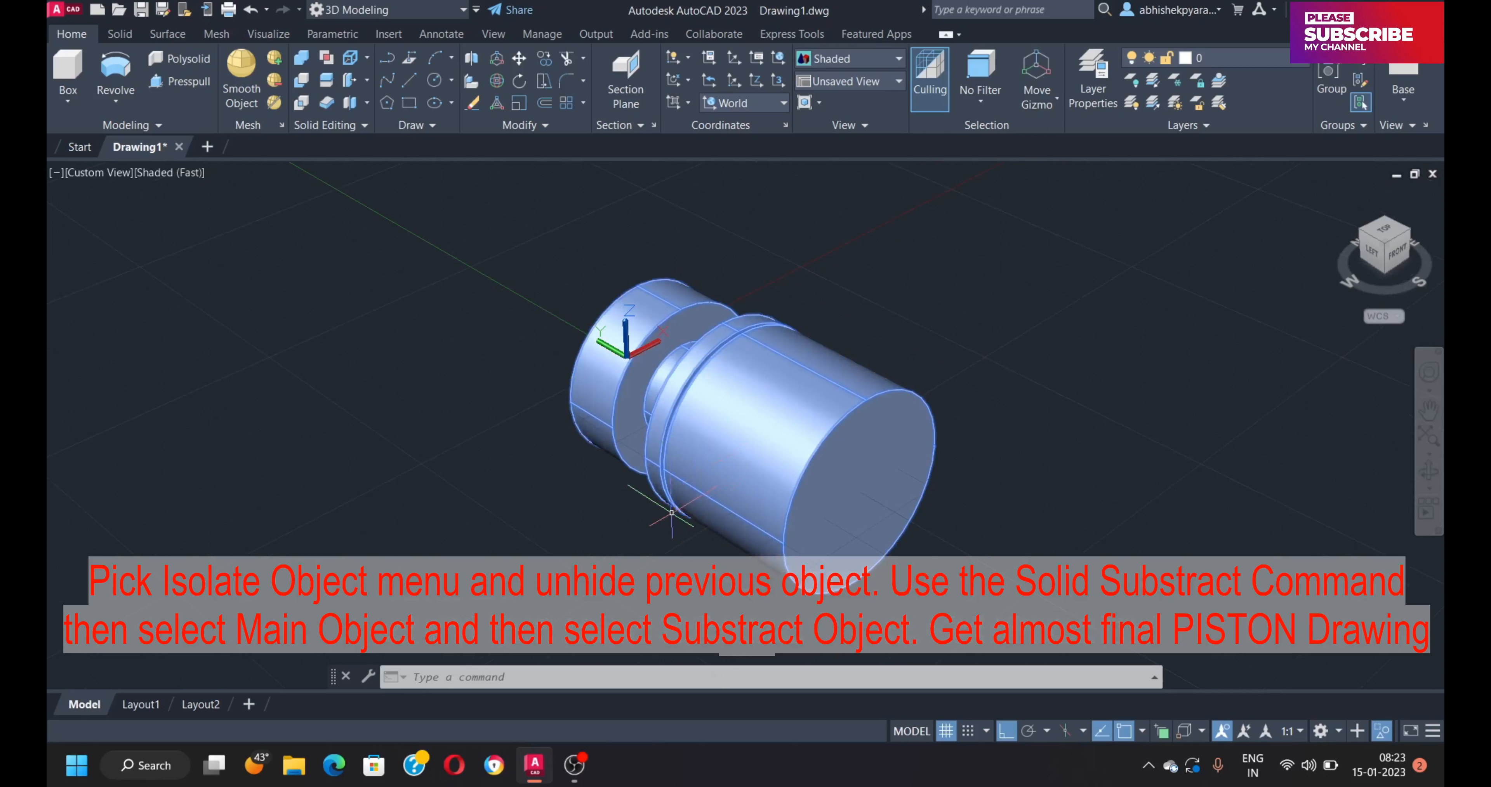
middle_drag(671, 512, 734, 444)
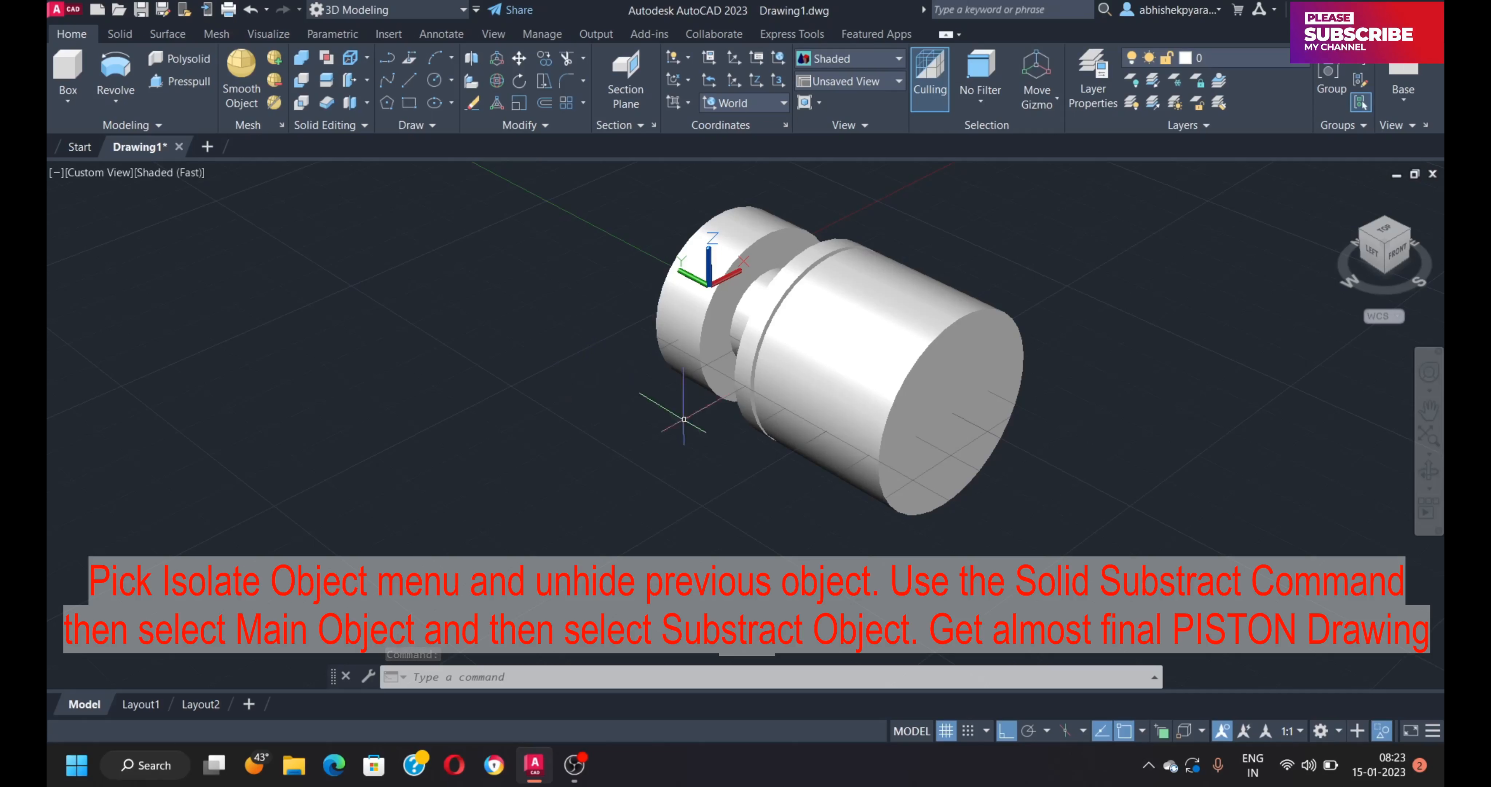
click(1344, 716)
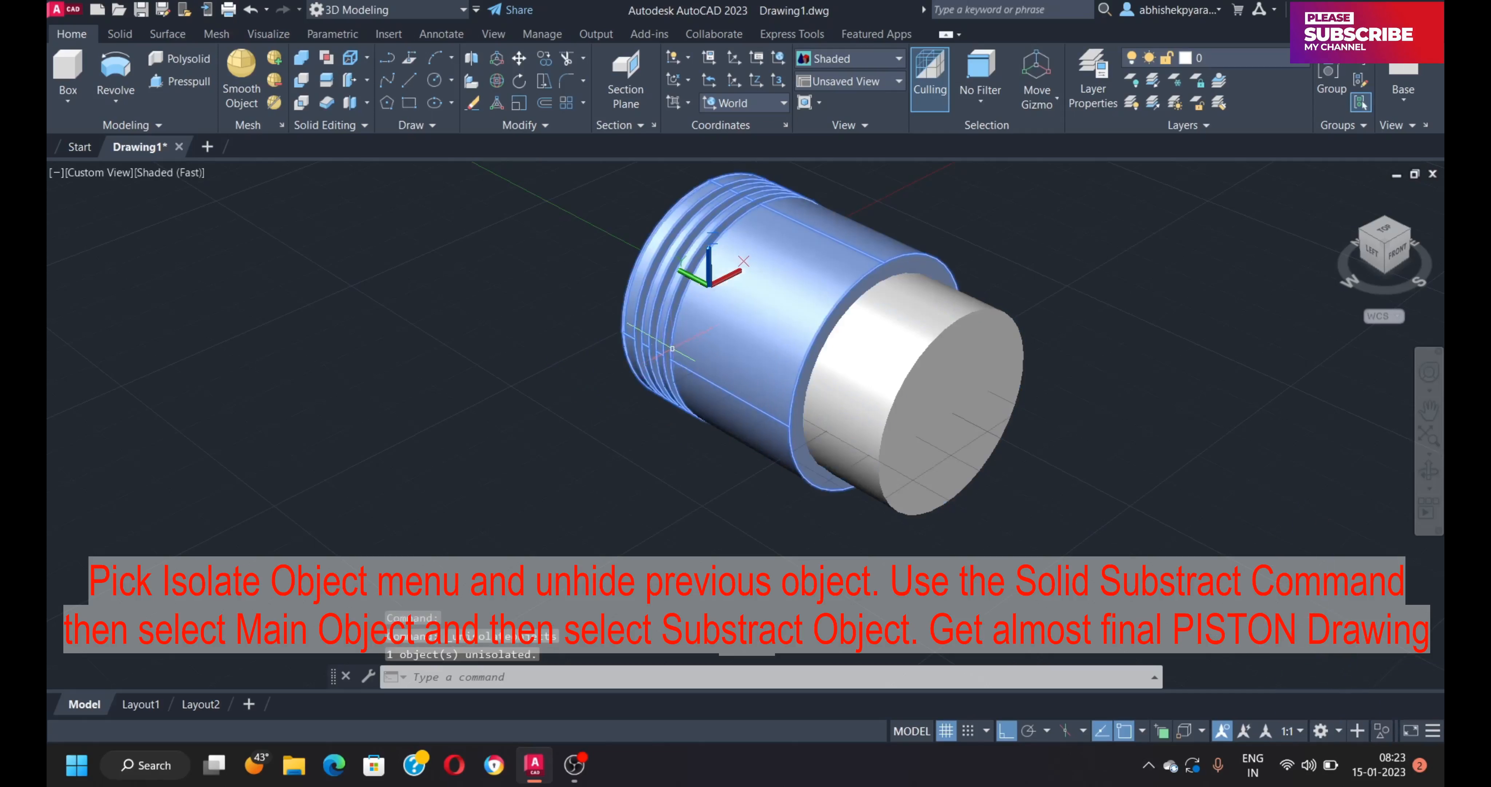
Subtract the inner solid from the outer piston solid and orbit to look into the hollow open end.
shift+middle_drag(770, 405, 854, 360)
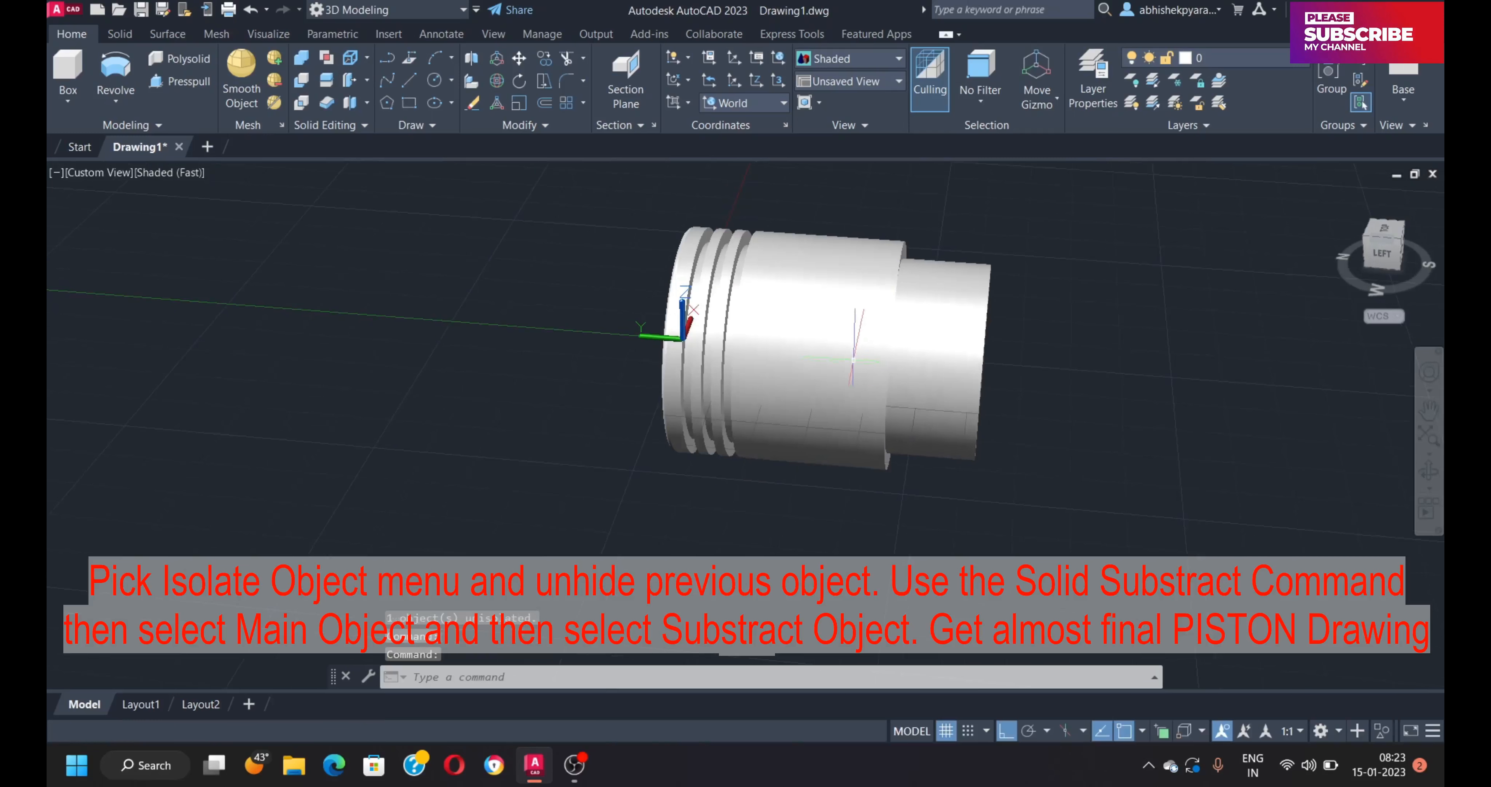
click(301, 81)
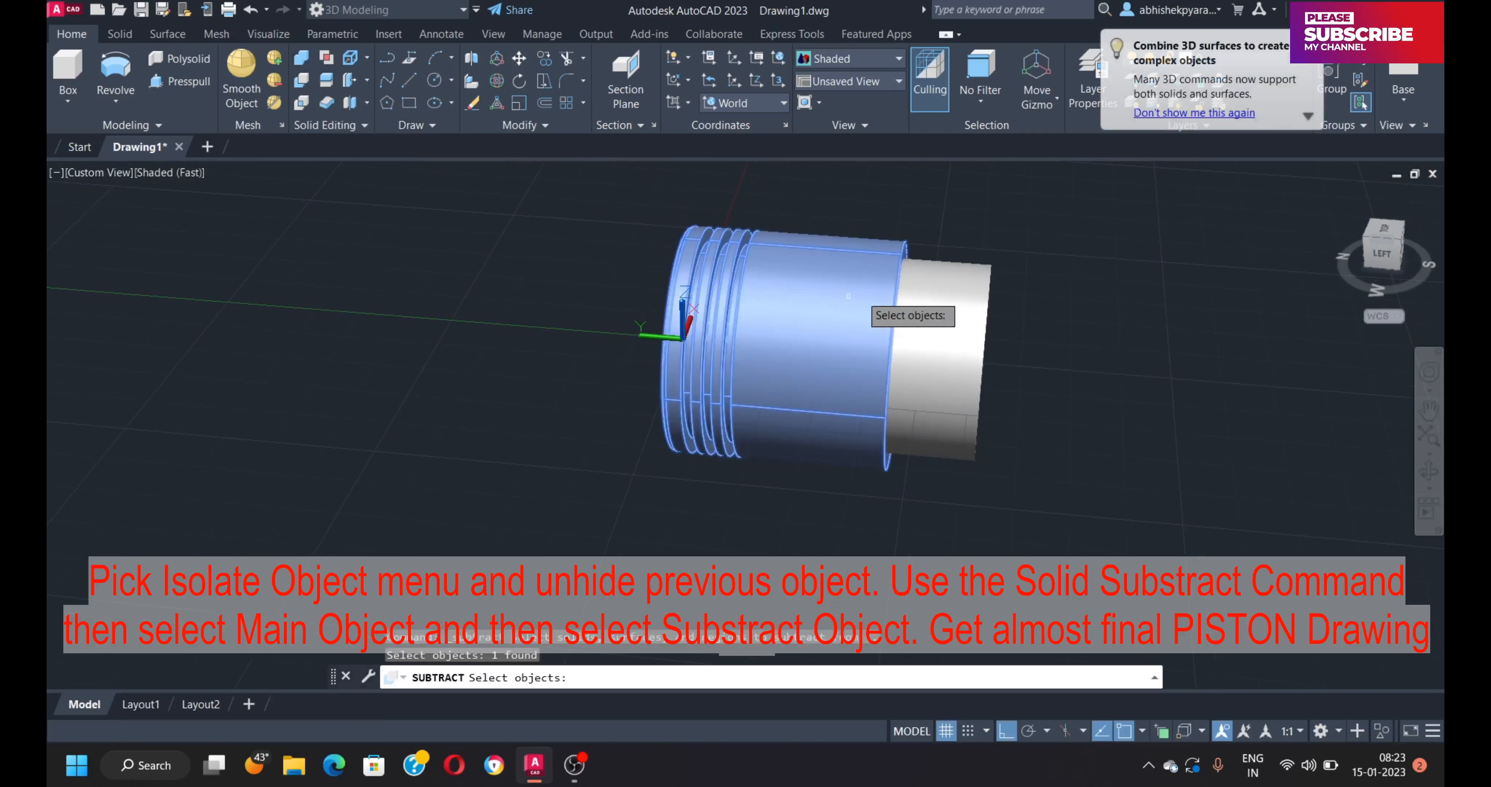
click(938, 327)
key(Return)
shift+middle_drag(921, 324, 874, 440)
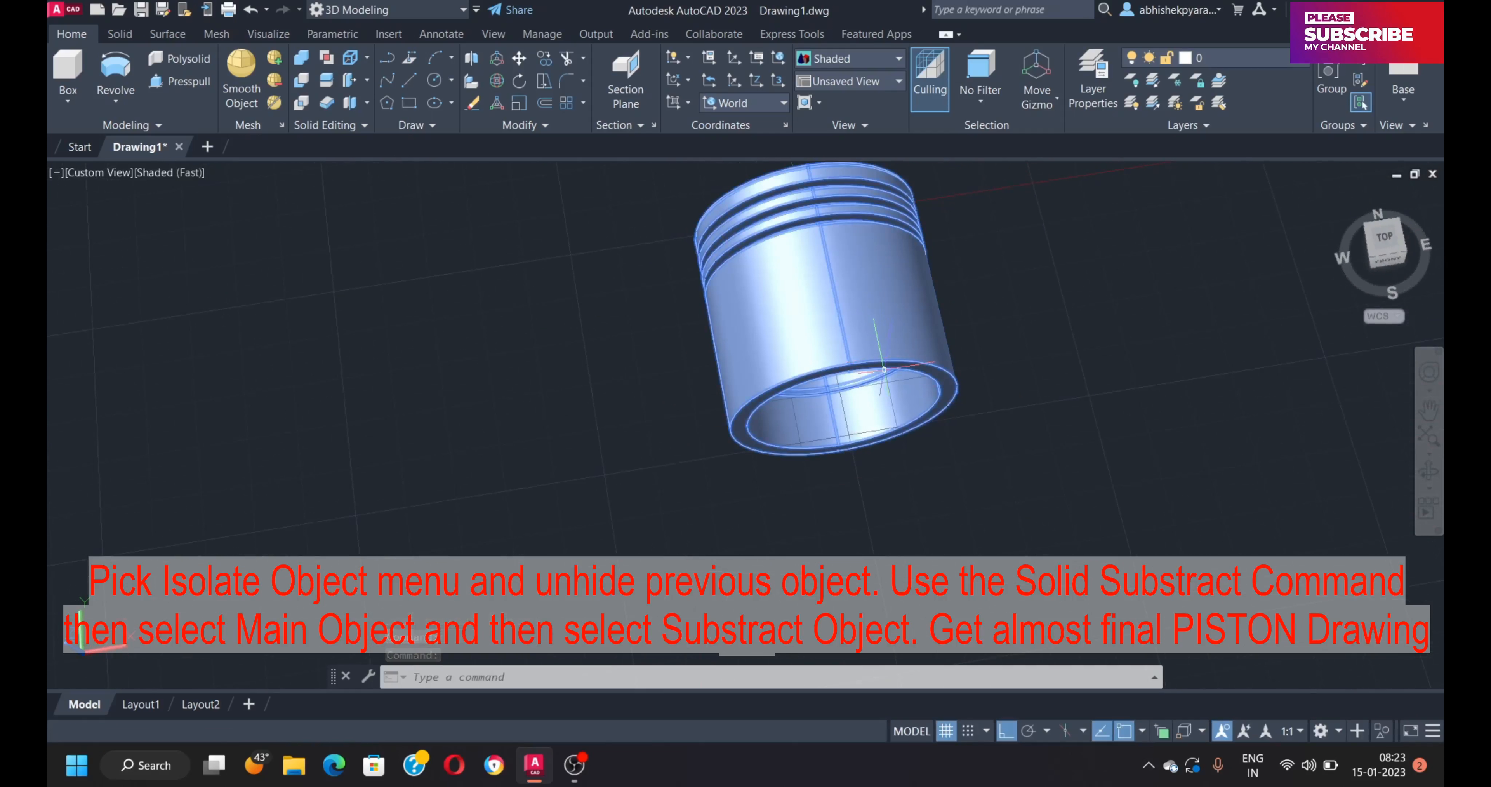
Switch to the top view and hide the hollowed piston solid.
click(1386, 240)
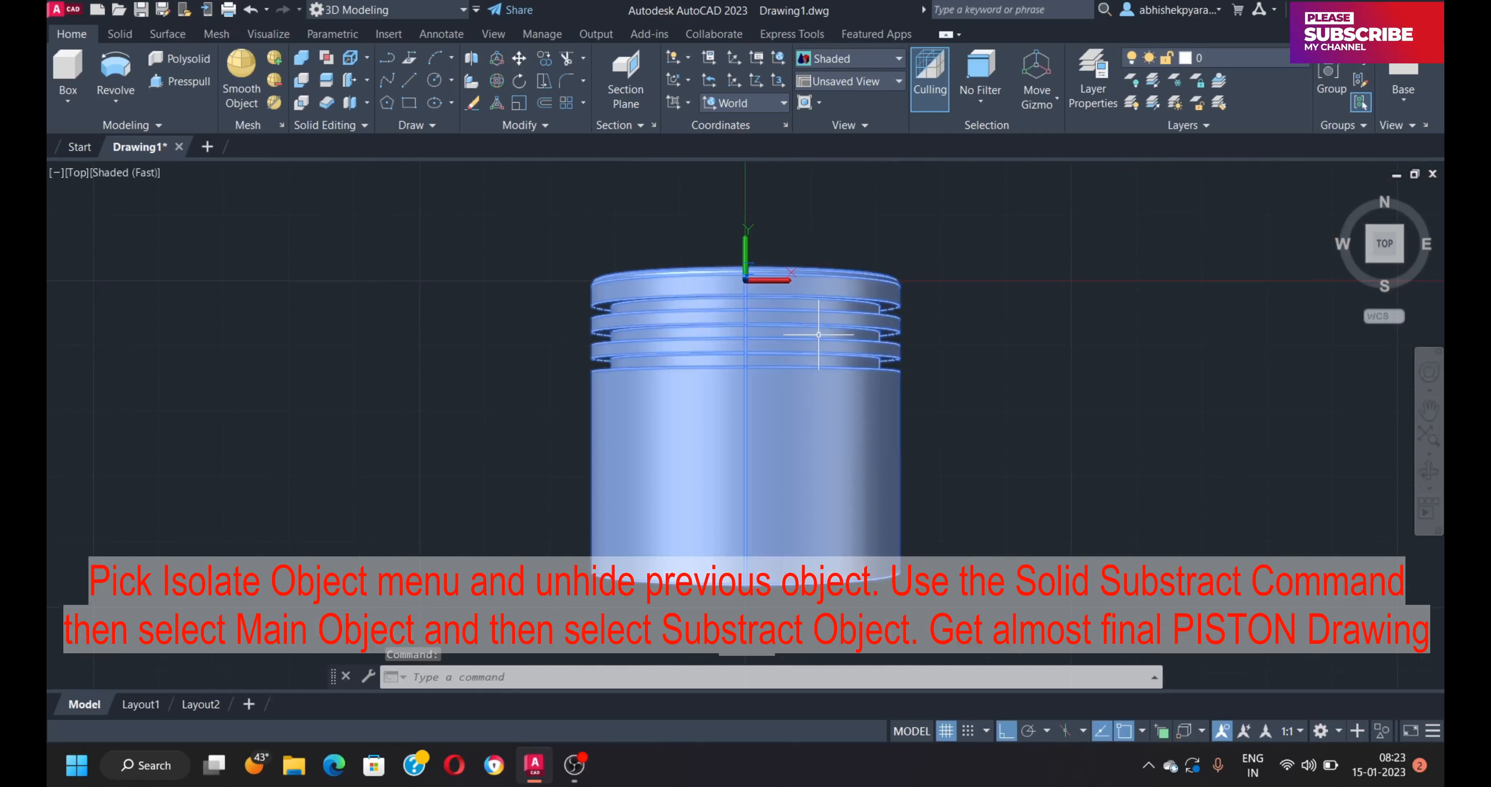
right_click(834, 418)
mouse_move(949, 143)
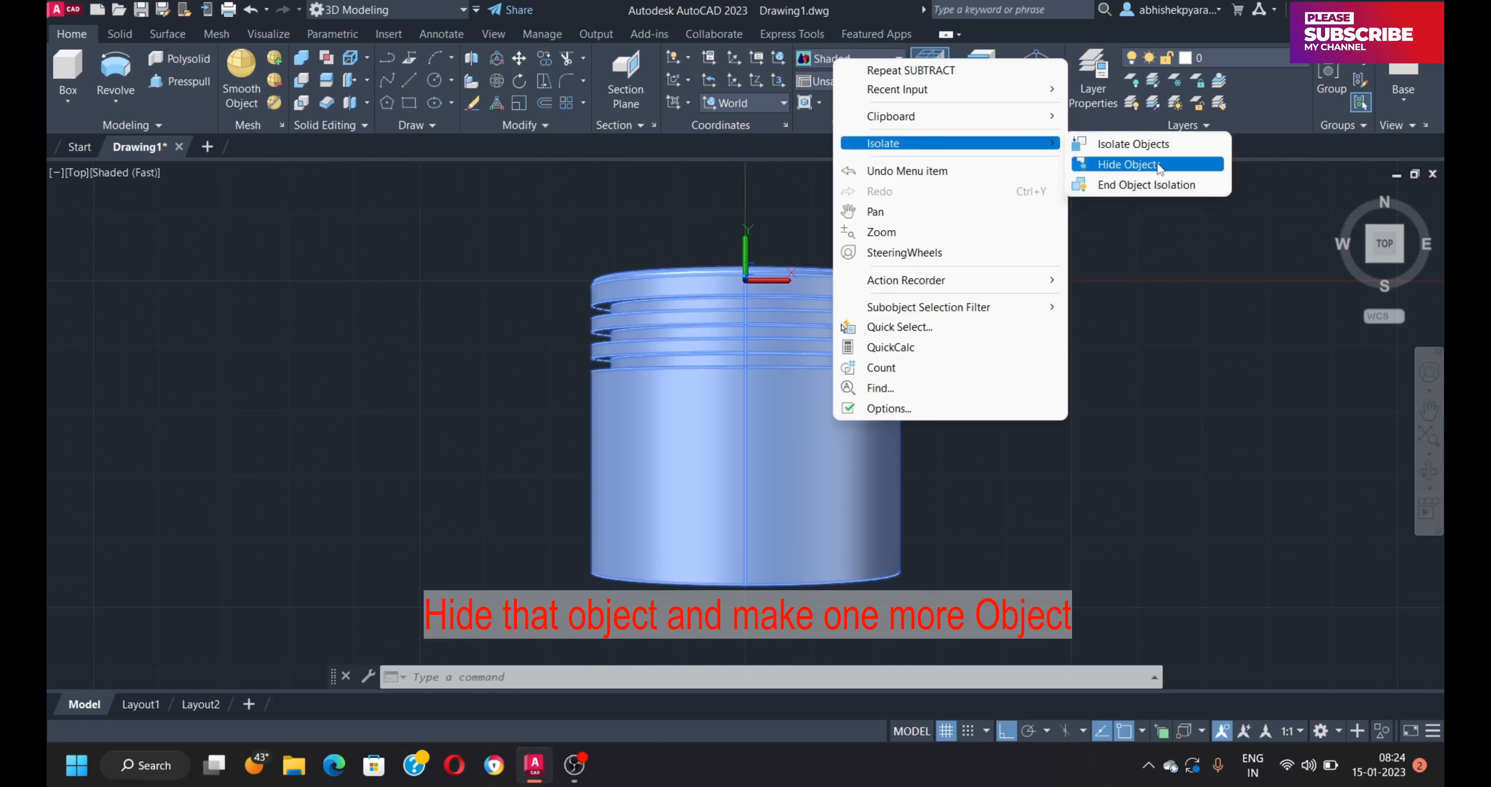
click(1158, 165)
click(822, 445)
key(Return)
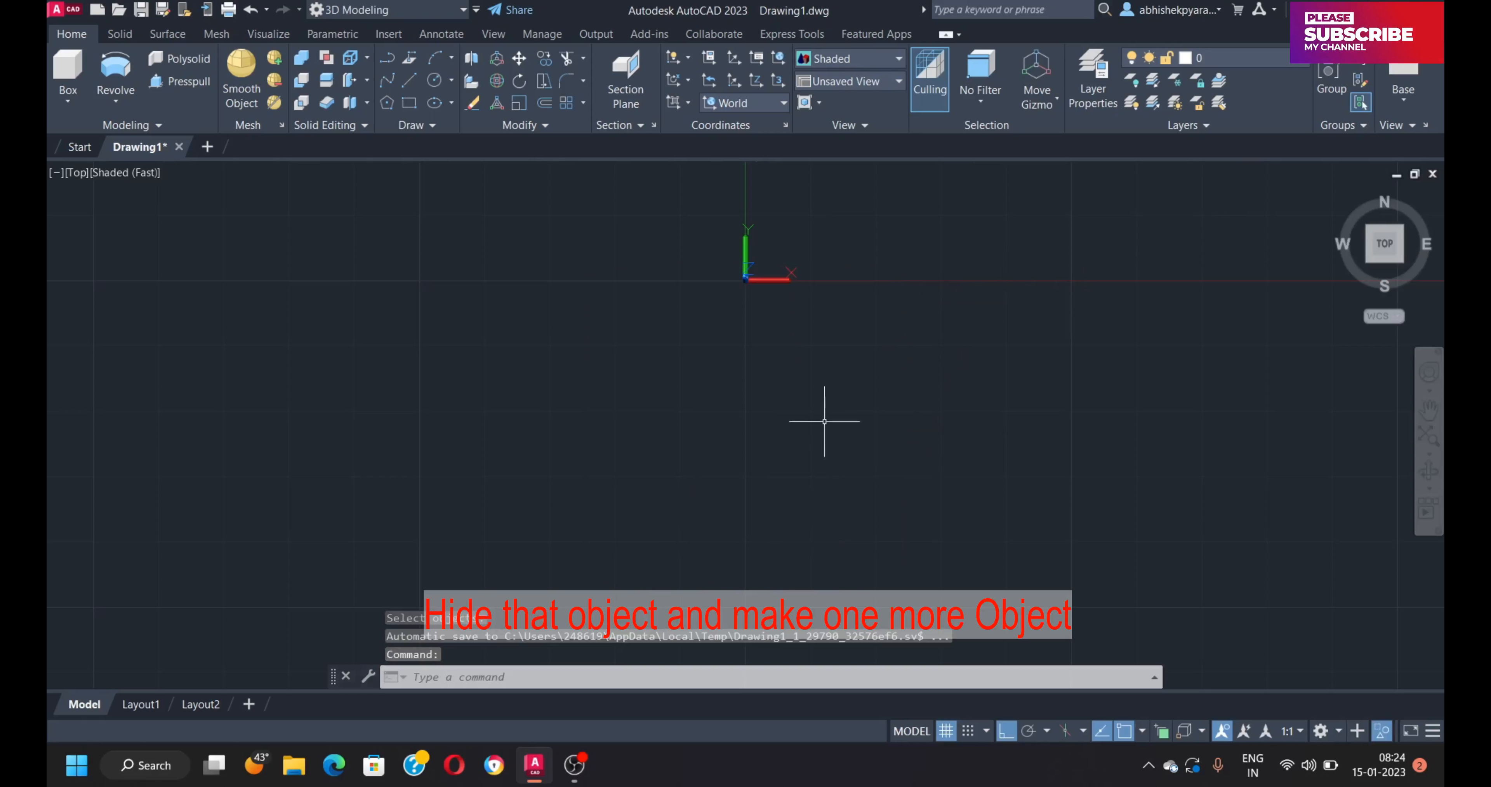
Start a polyline at the origin with a 35 segment straight down and a 20.5 segment to the right.
text(pline)
key(Return)
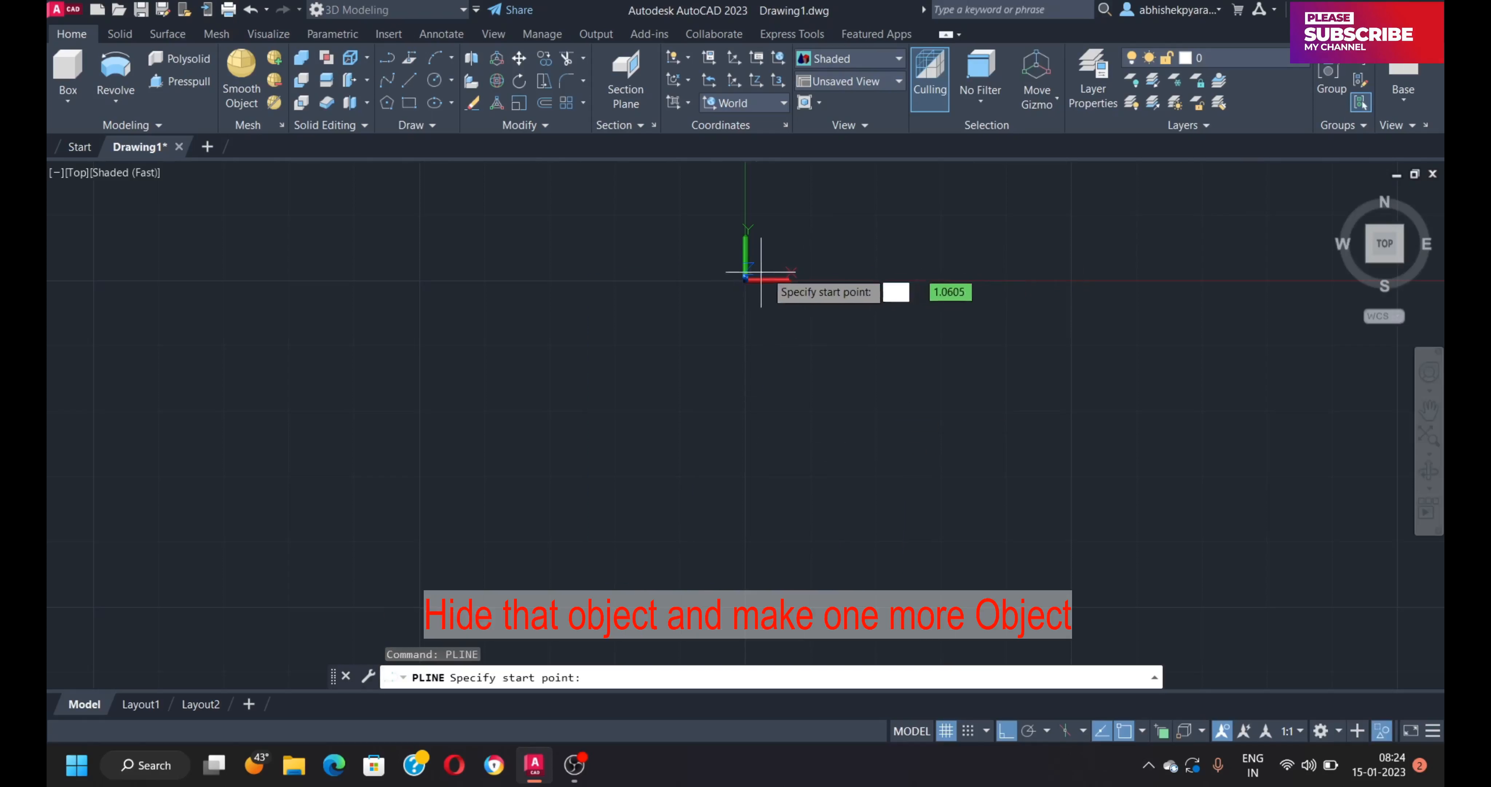
key(Return)
text(35)
key(Return)
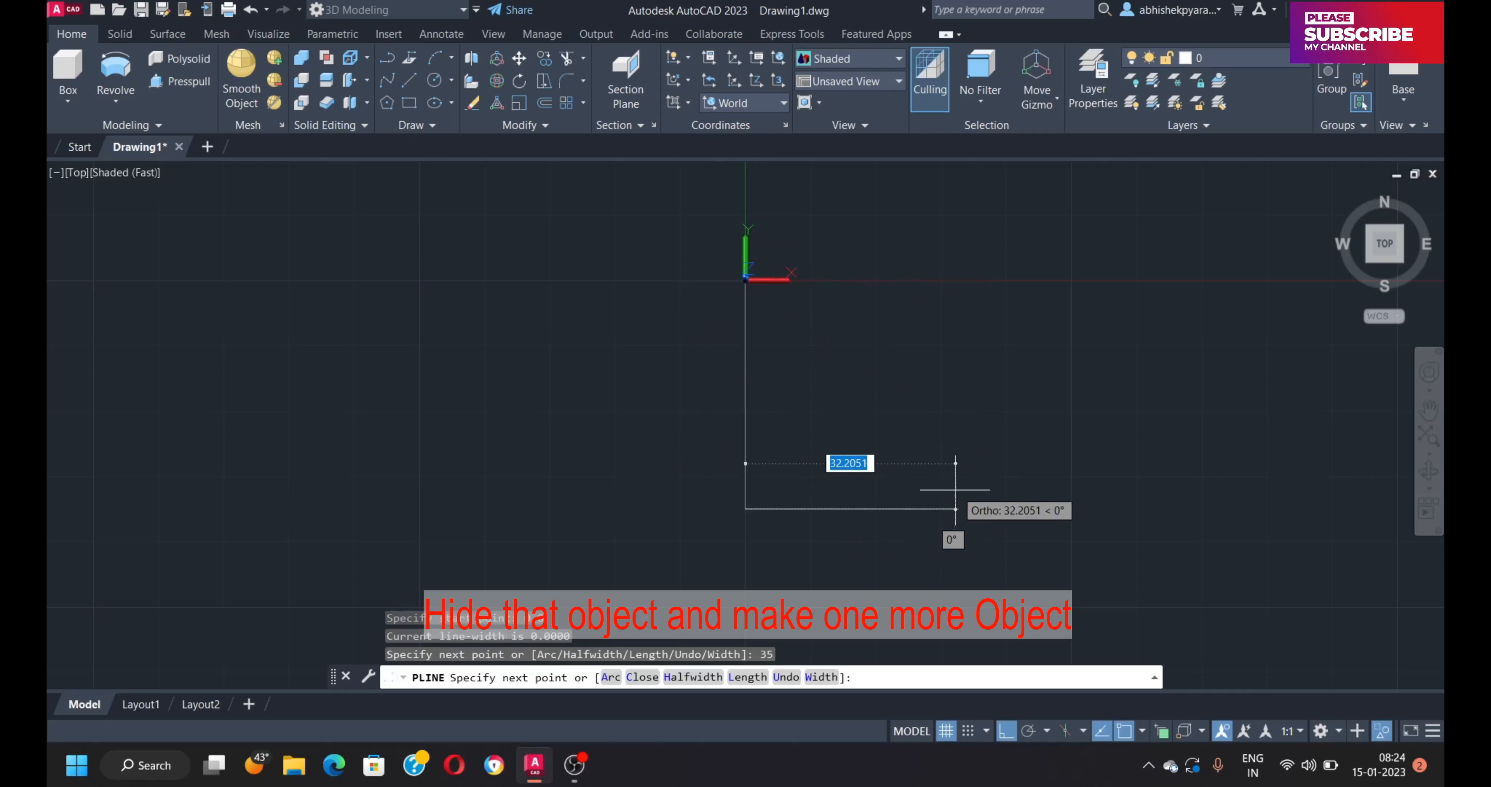
text(20.5)
key(Return)
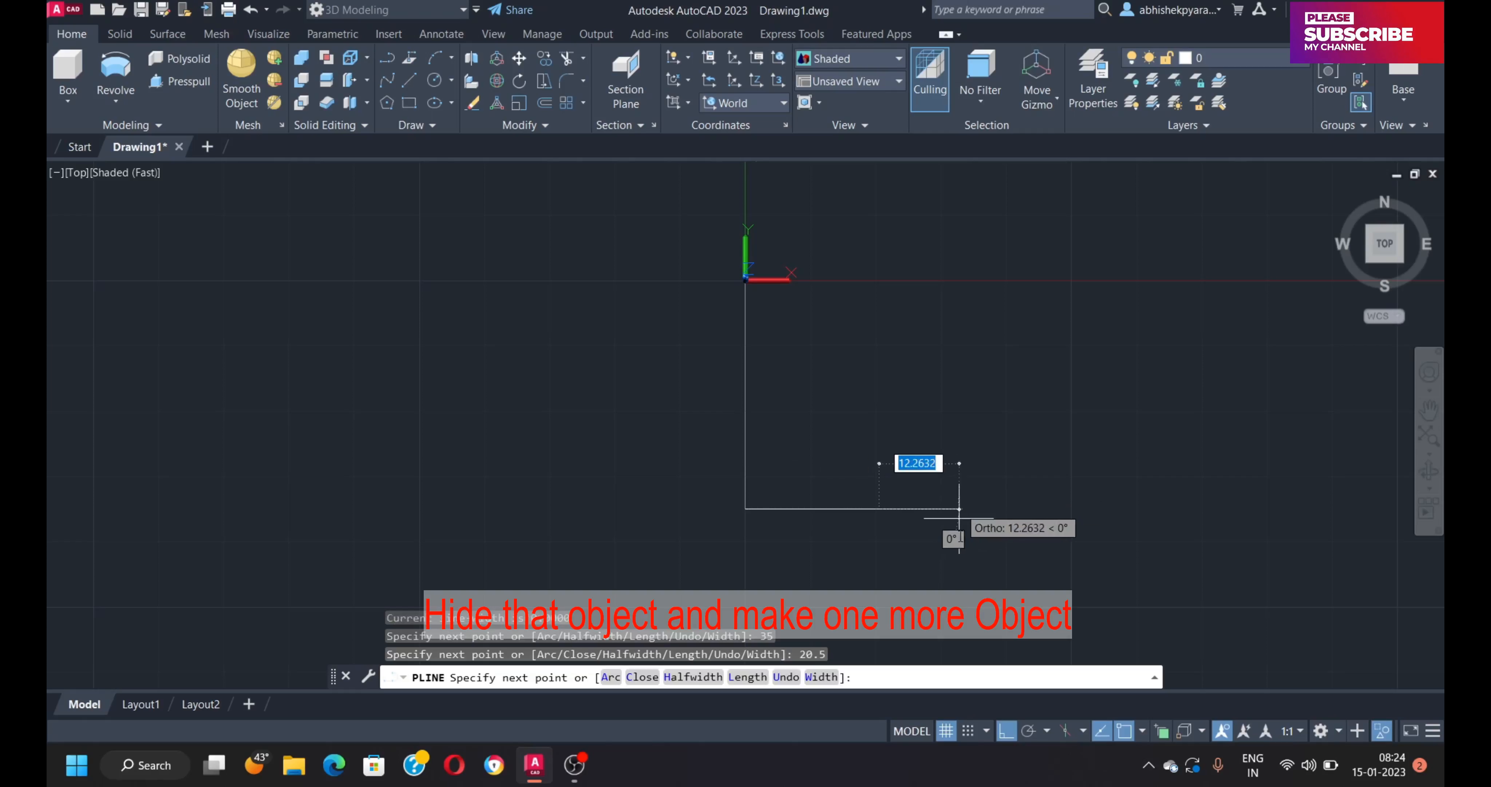
Complete the polyline as a rectangle 9 high, closed along the vertical axis, and trim the segment leading up to the origin.
text(9)
key(Return)
scroll(885, 568, down, 3)
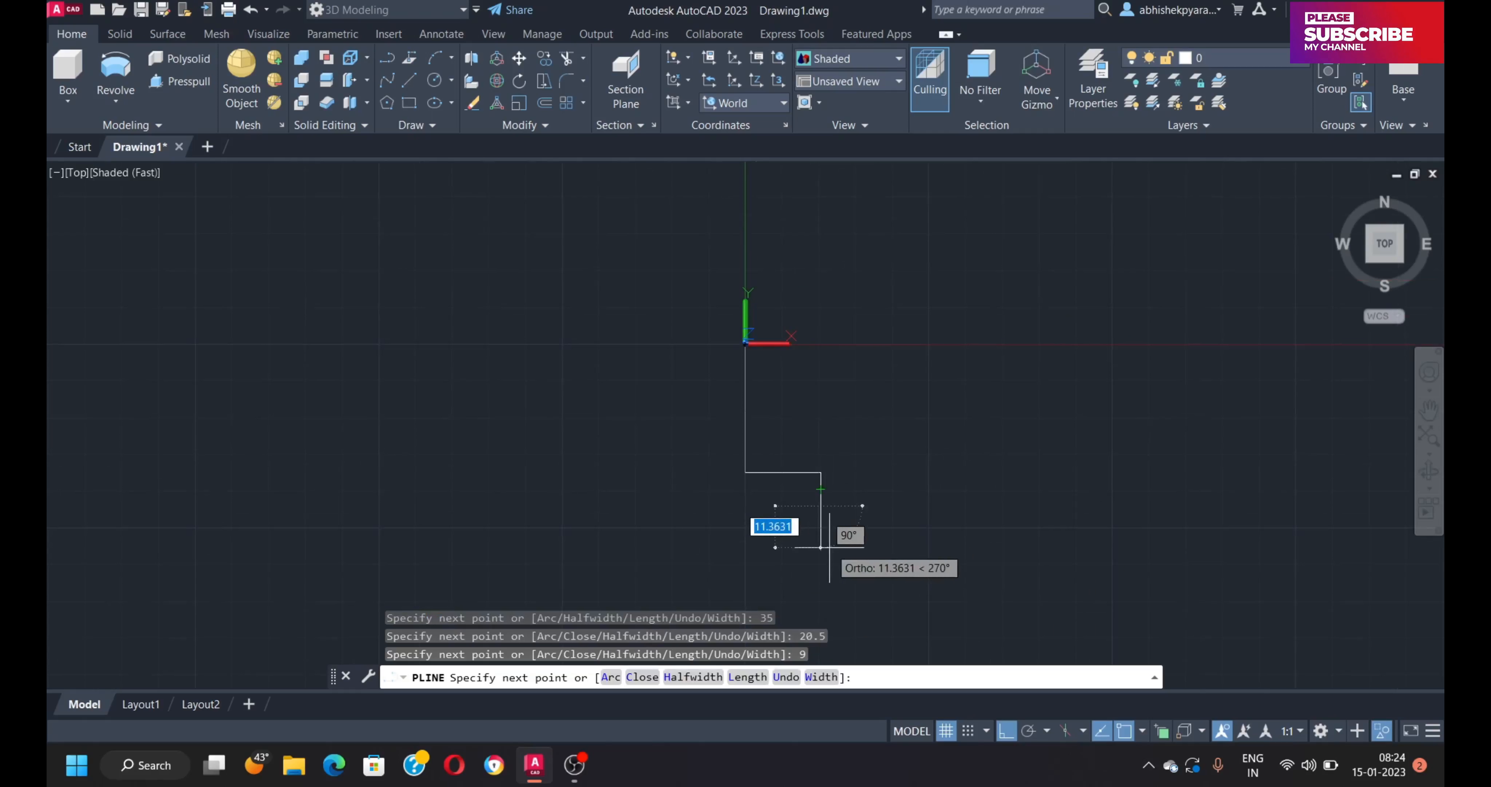
middle_drag(804, 499, 820, 406)
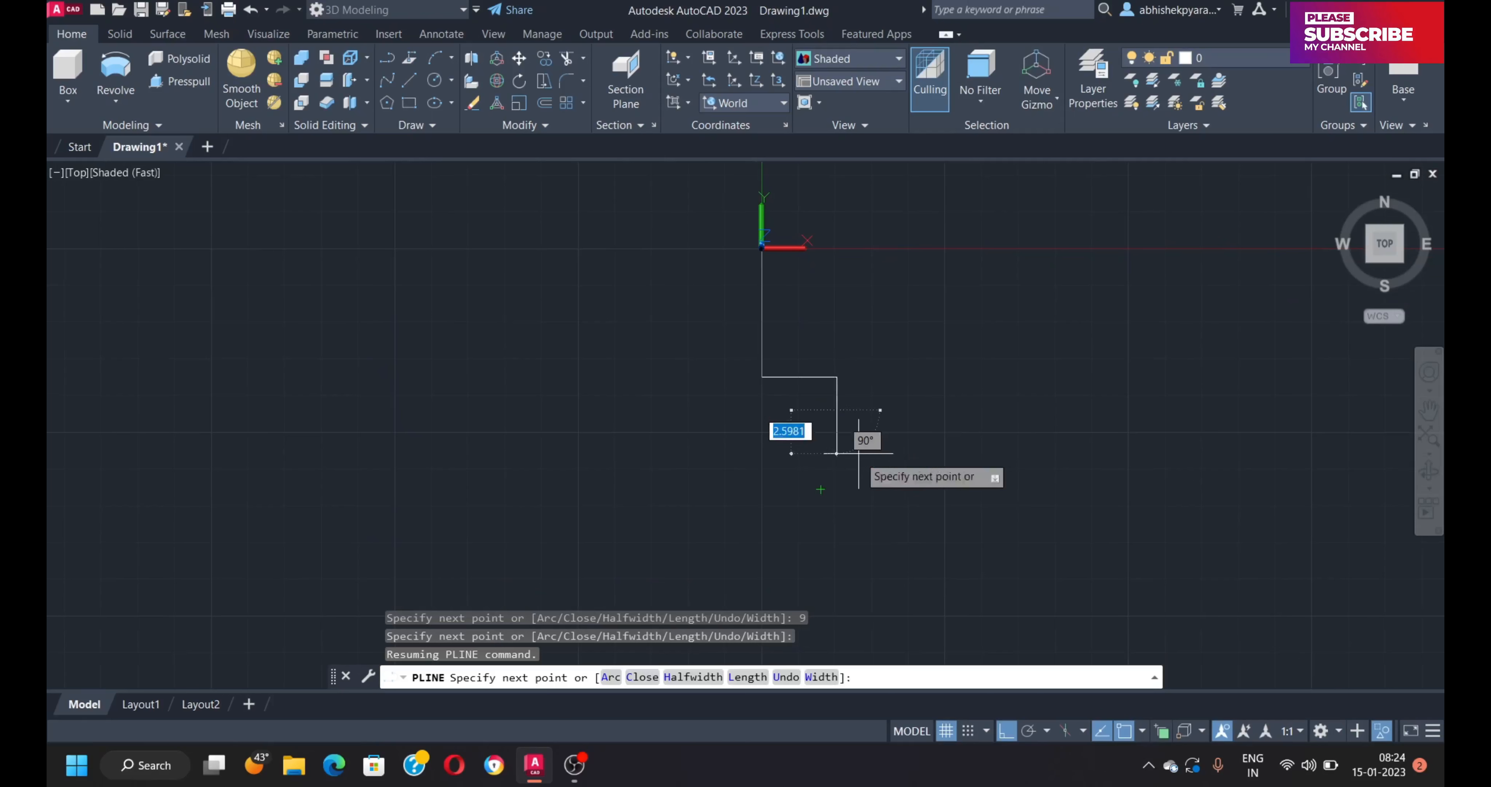
click(762, 410)
click(762, 376)
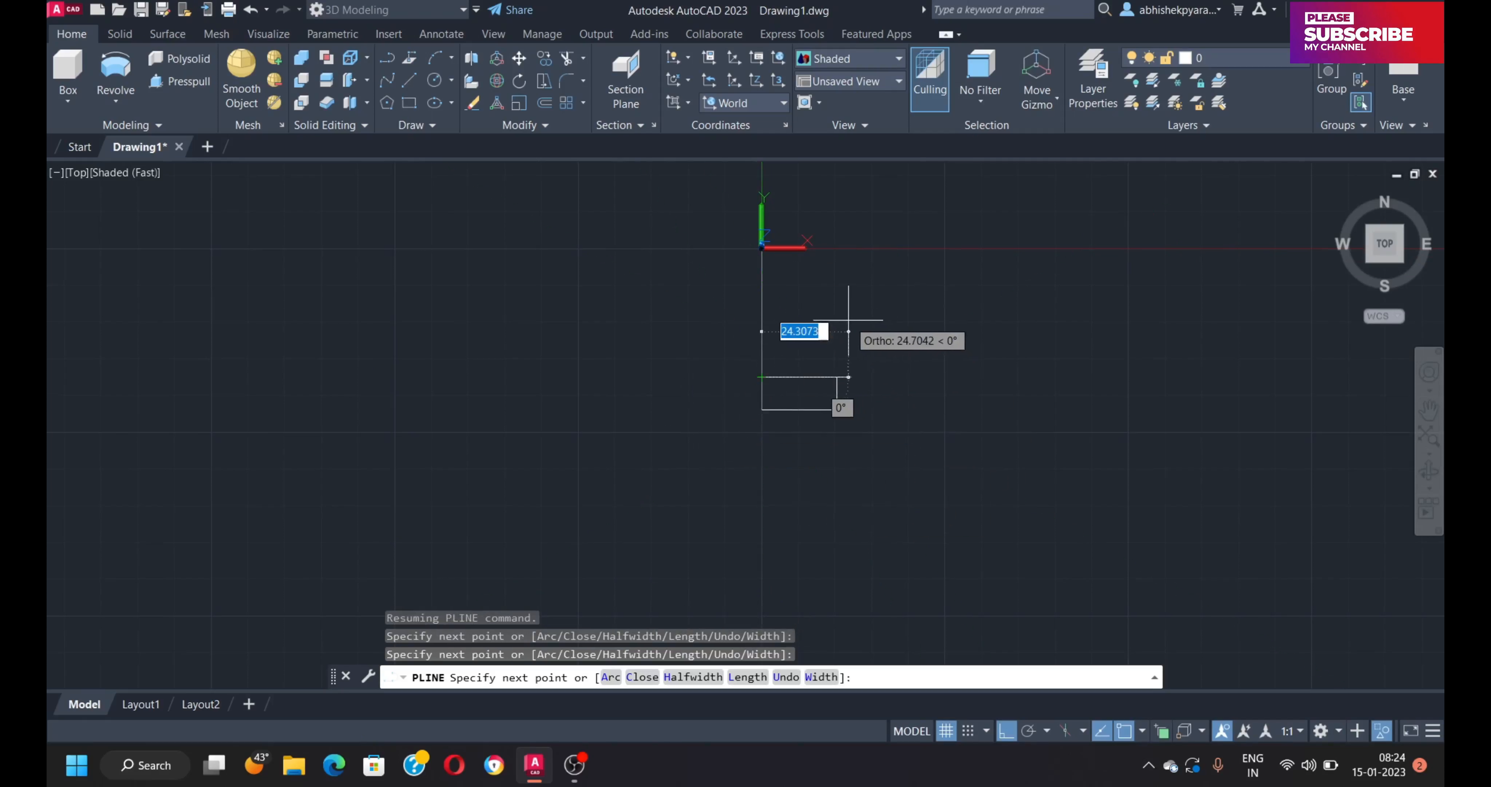
key(Escape)
text(tr)
key(Return)
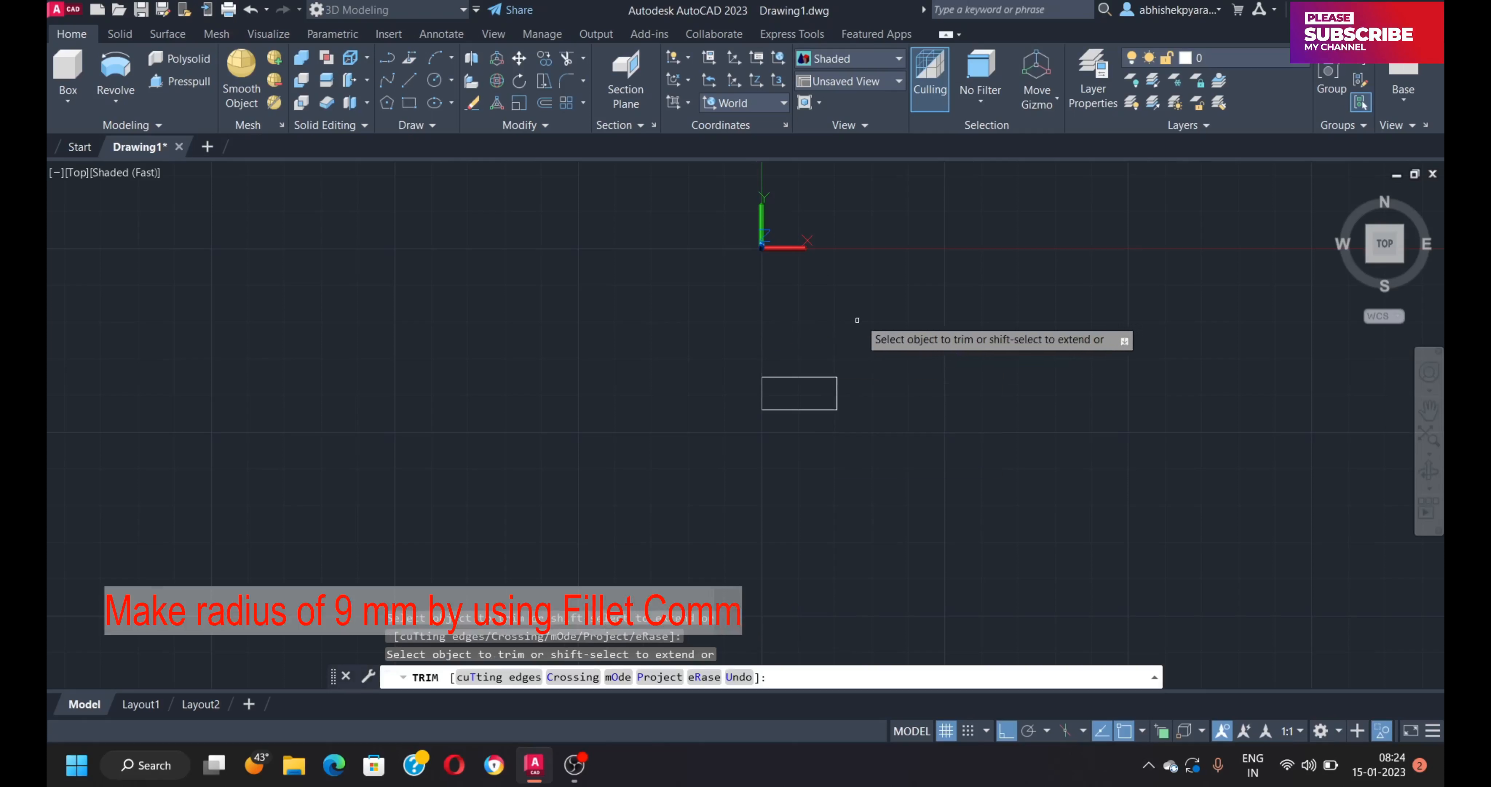
Fillet the rectangle's upper-right corner with a radius of 9.
click(564, 82)
text(r)
key(Return)
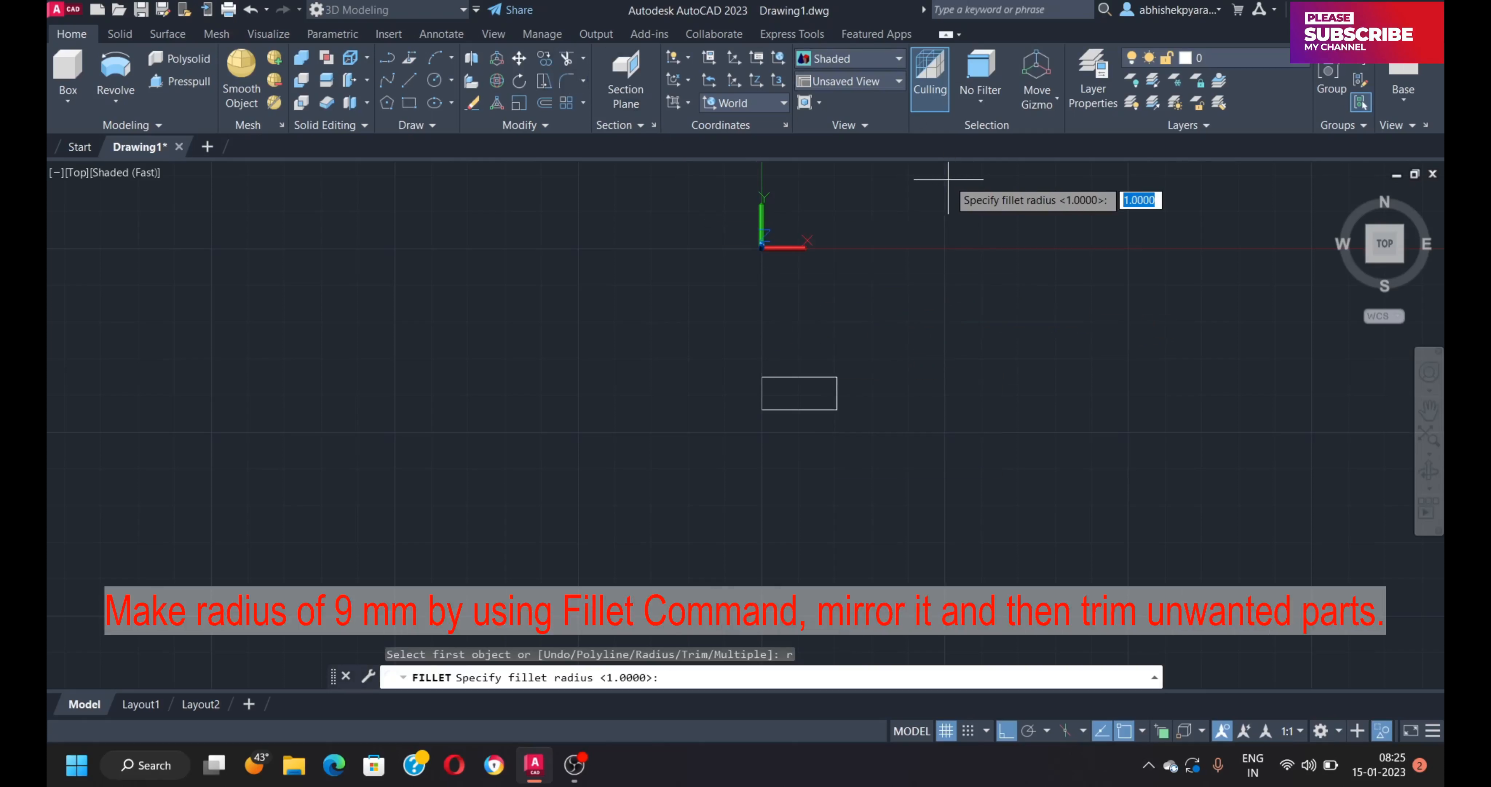
text(9)
key(Return)
click(827, 378)
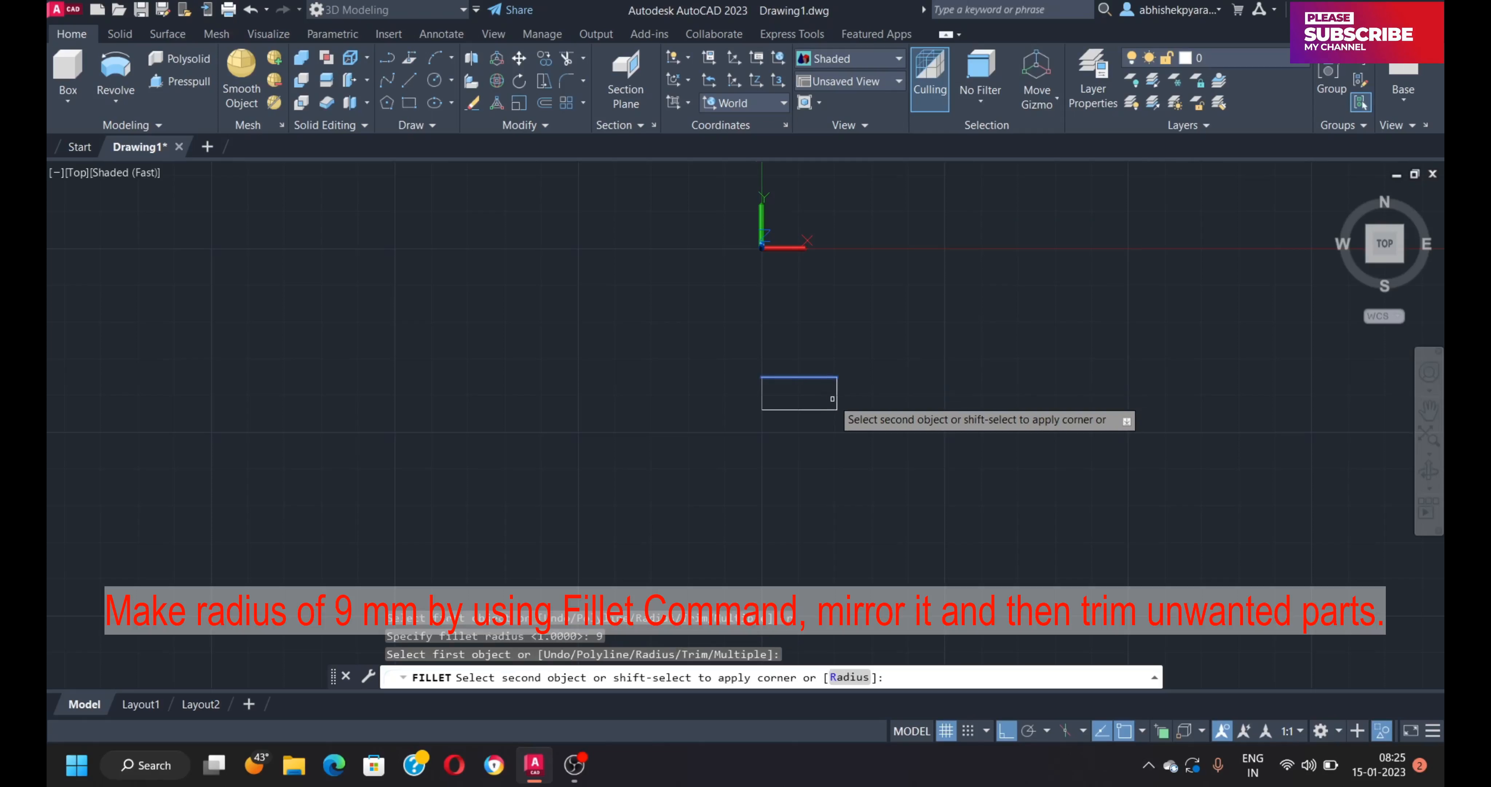
click(837, 396)
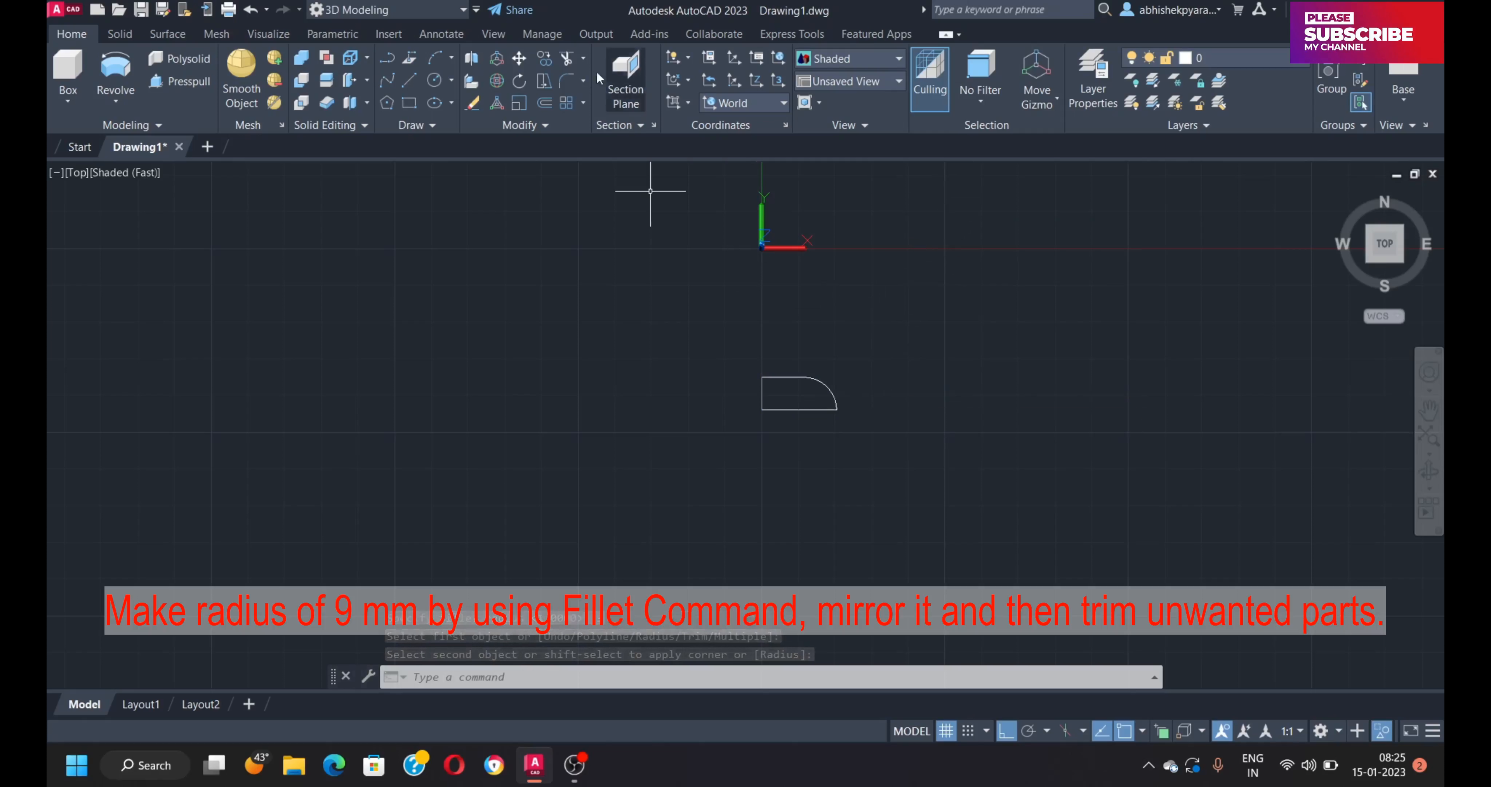
Mirror the filleted profile about its left vertical edge, keeping the source objects.
click(880, 365)
click(723, 468)
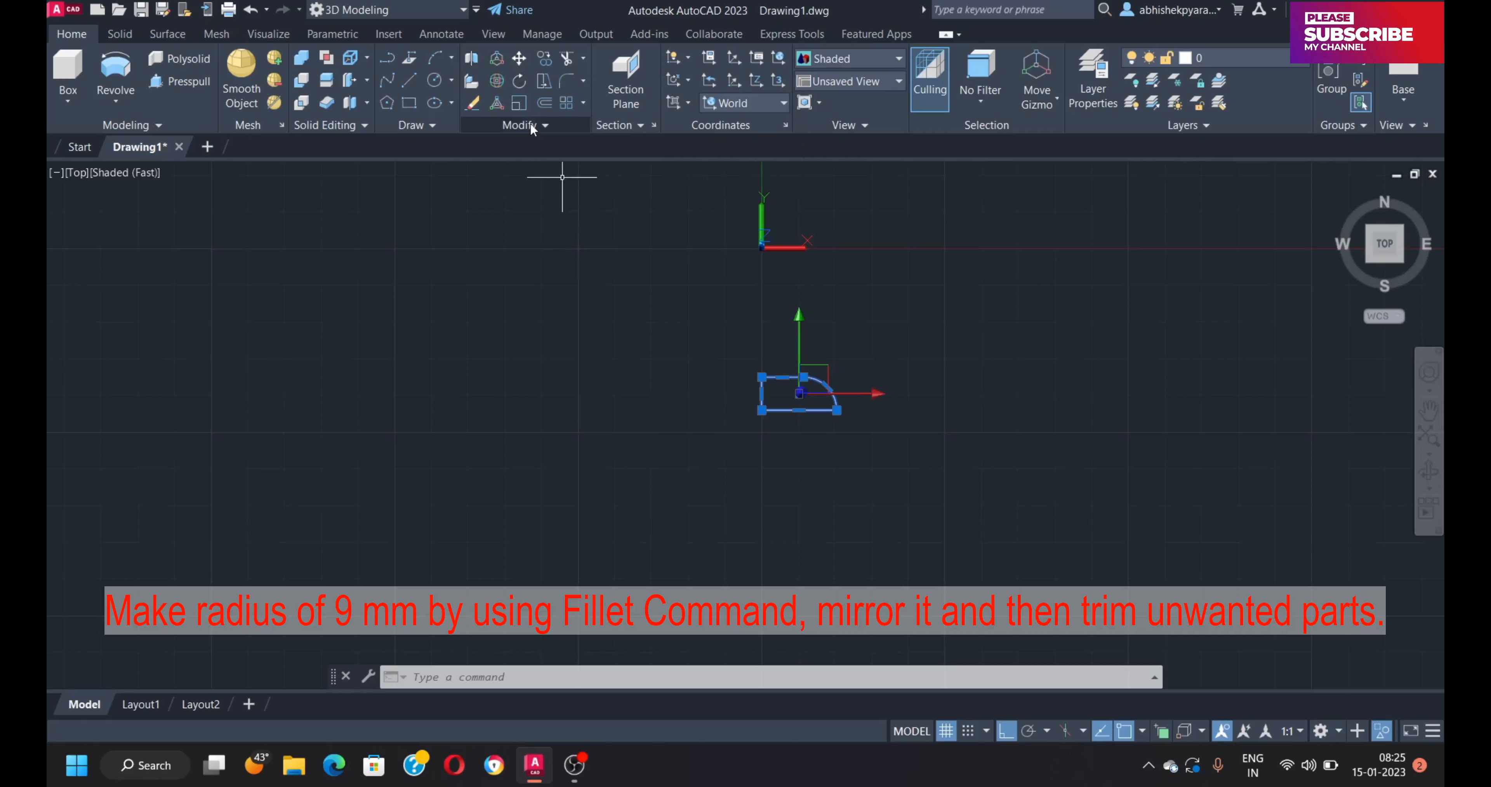
click(473, 59)
click(762, 377)
click(758, 399)
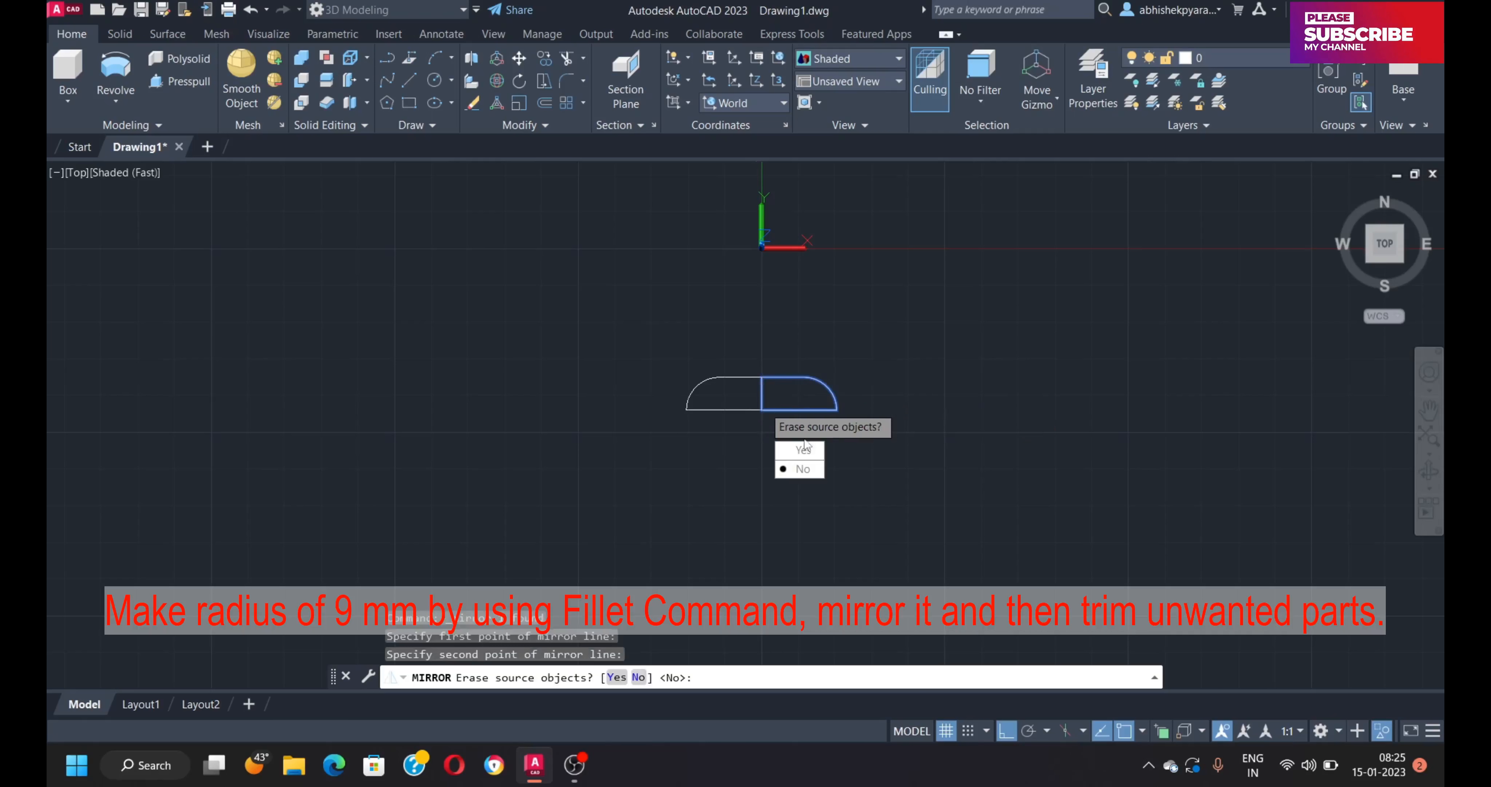
text(N)
key(Return)
Trim away the vertical line in the middle of the mirrored profile.
text(tr)
key(Return)
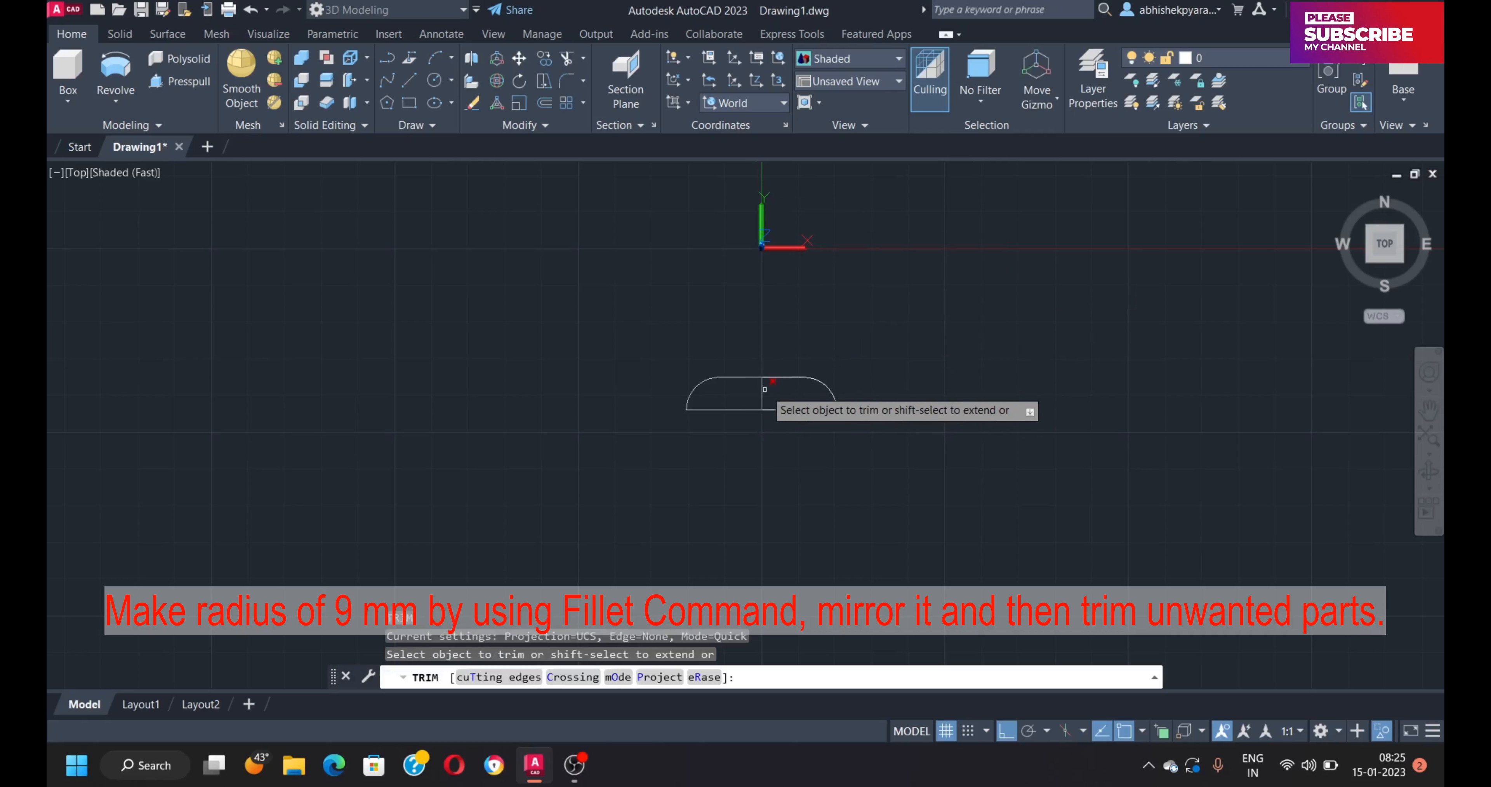
scroll(781, 399, up, 2)
click(771, 374)
key(Escape)
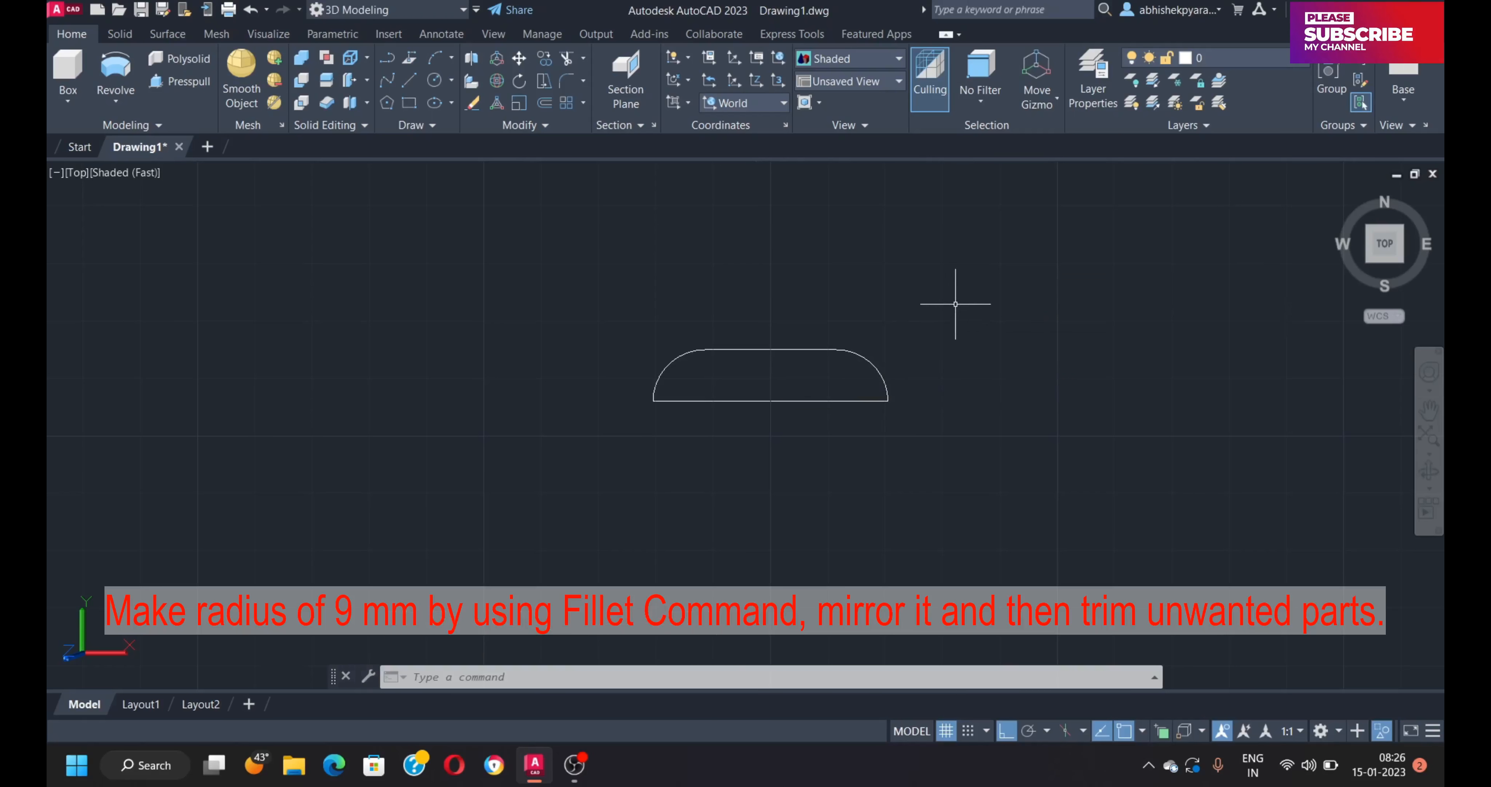
Join all segments of the mirrored profile into one closed outline.
click(955, 303)
click(567, 476)
click(525, 125)
click(539, 169)
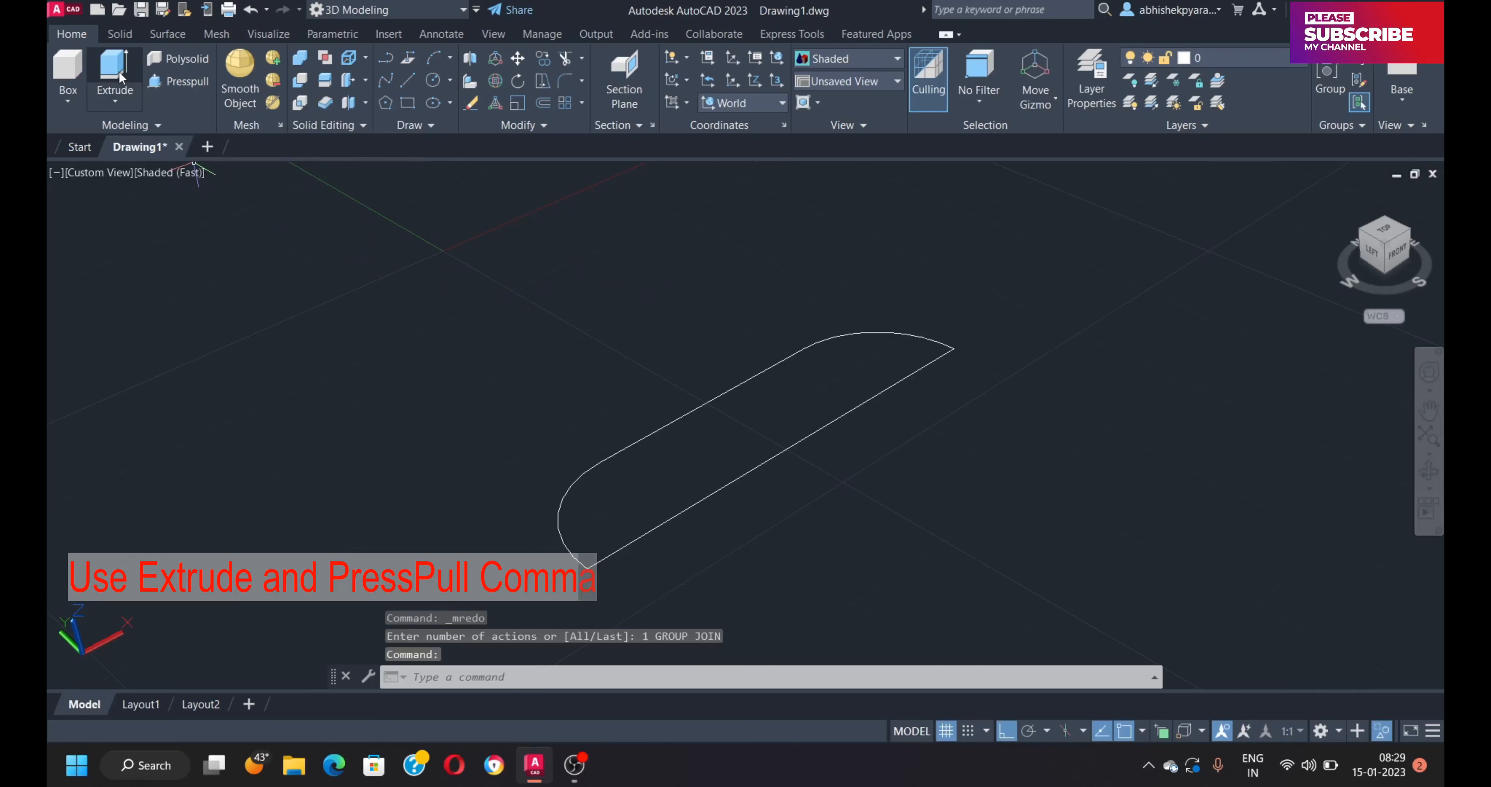
Extrude the closed profile to a height of -50.
click(121, 72)
click(805, 438)
key(Return)
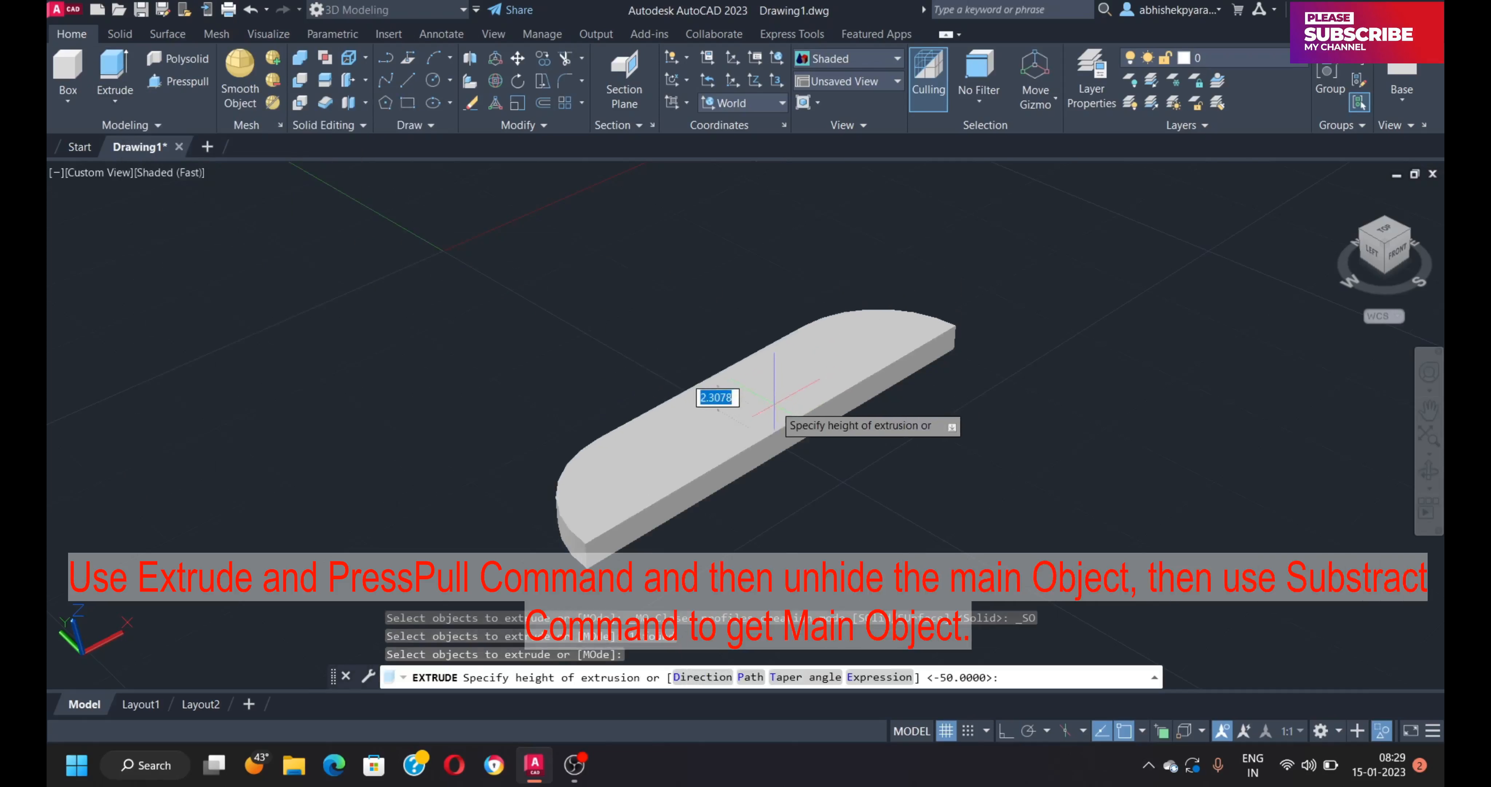
text(-50)
key(Return)
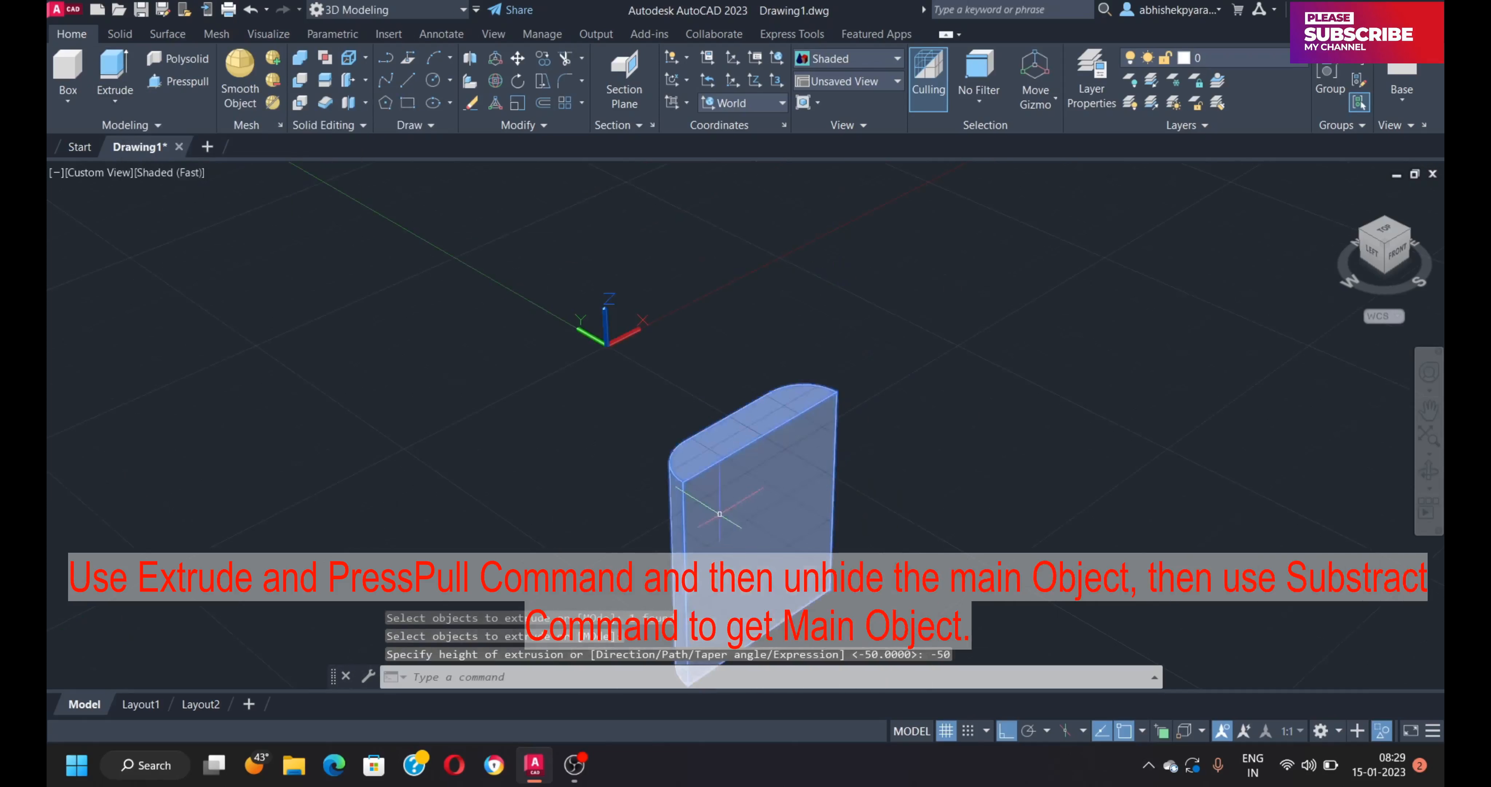
Presspull the extruded block's top face upward by 50.
click(178, 81)
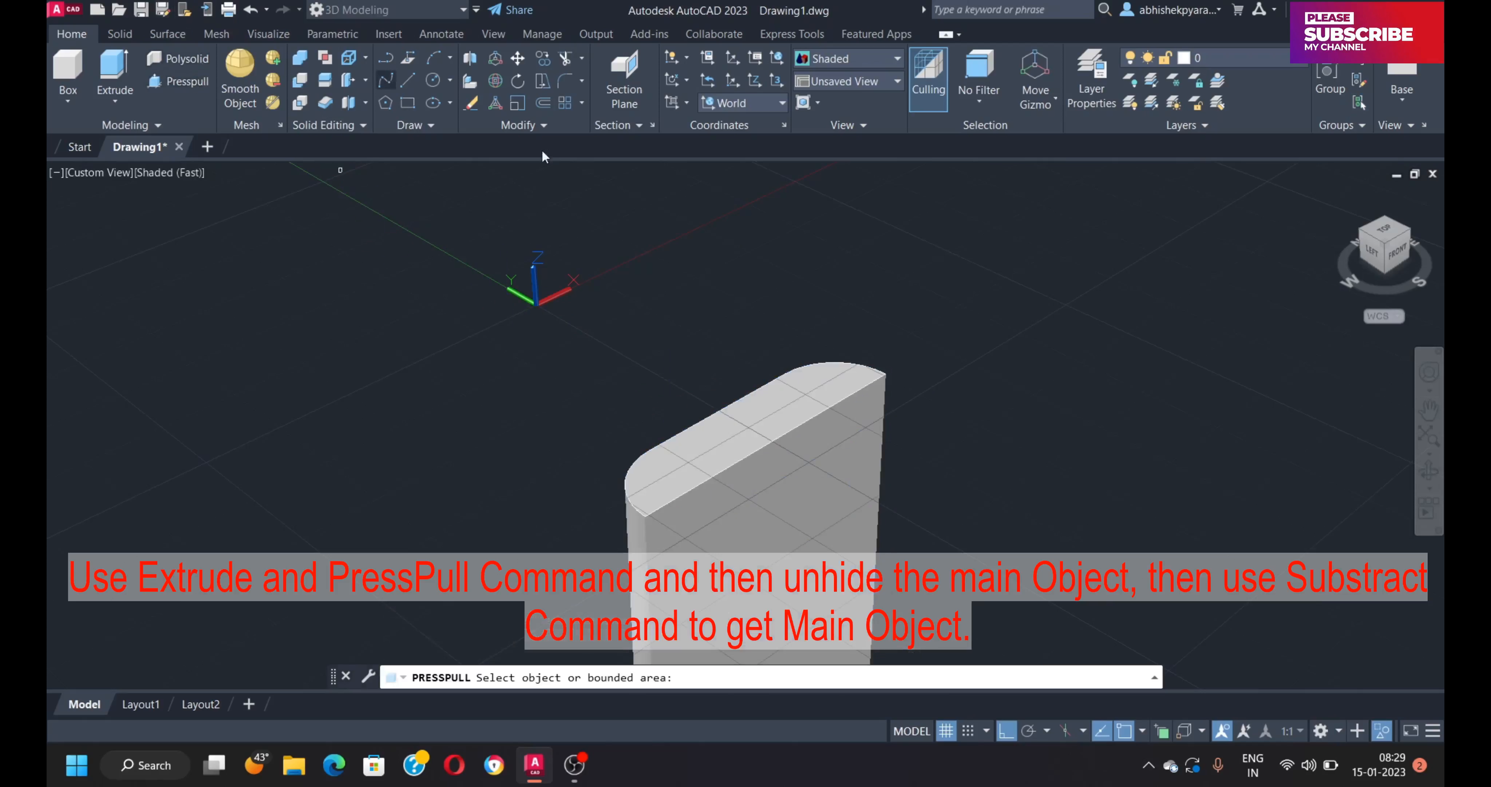
click(738, 414)
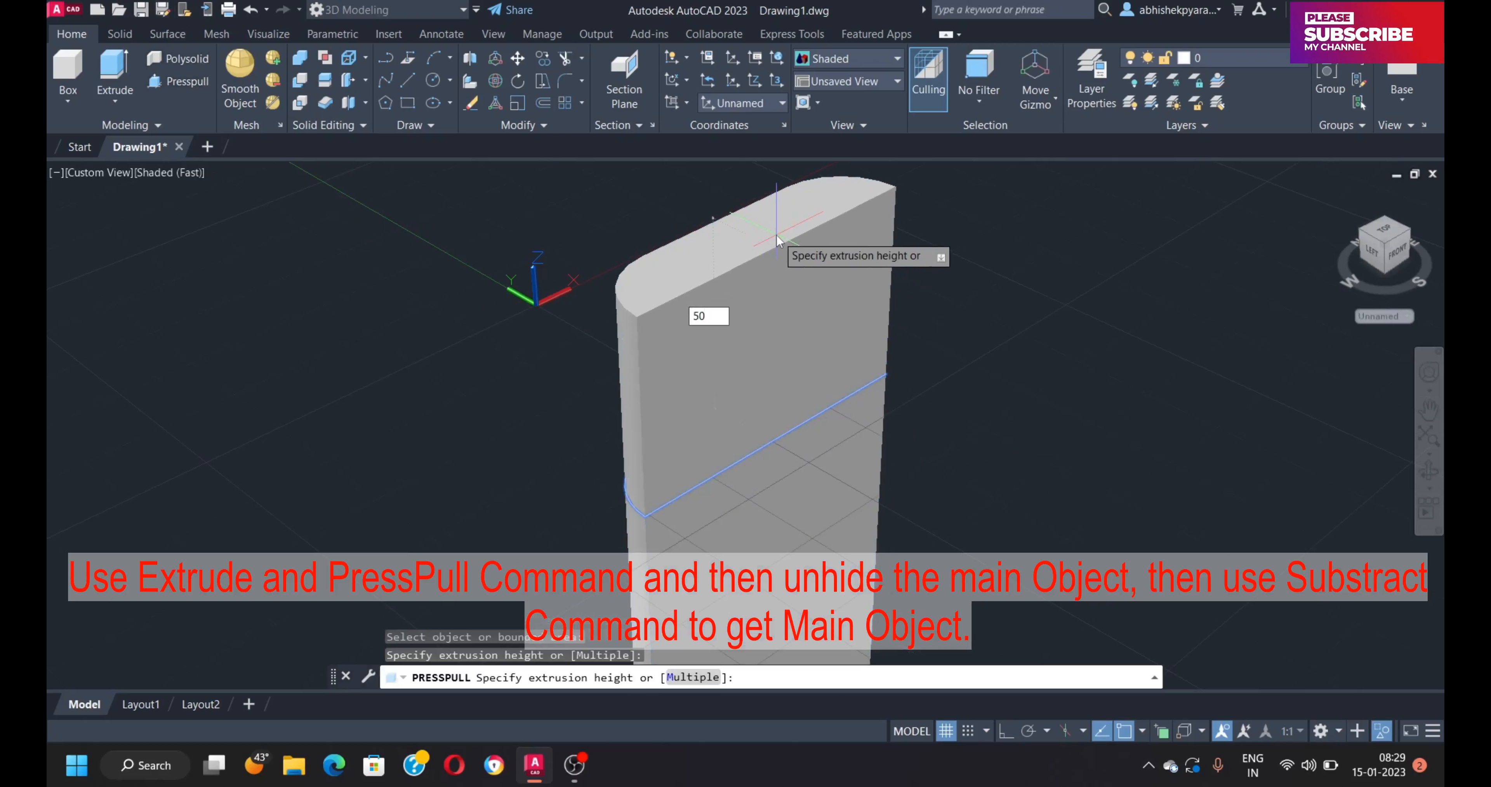
text(50)
key(Return)
scroll(779, 246, down, 5)
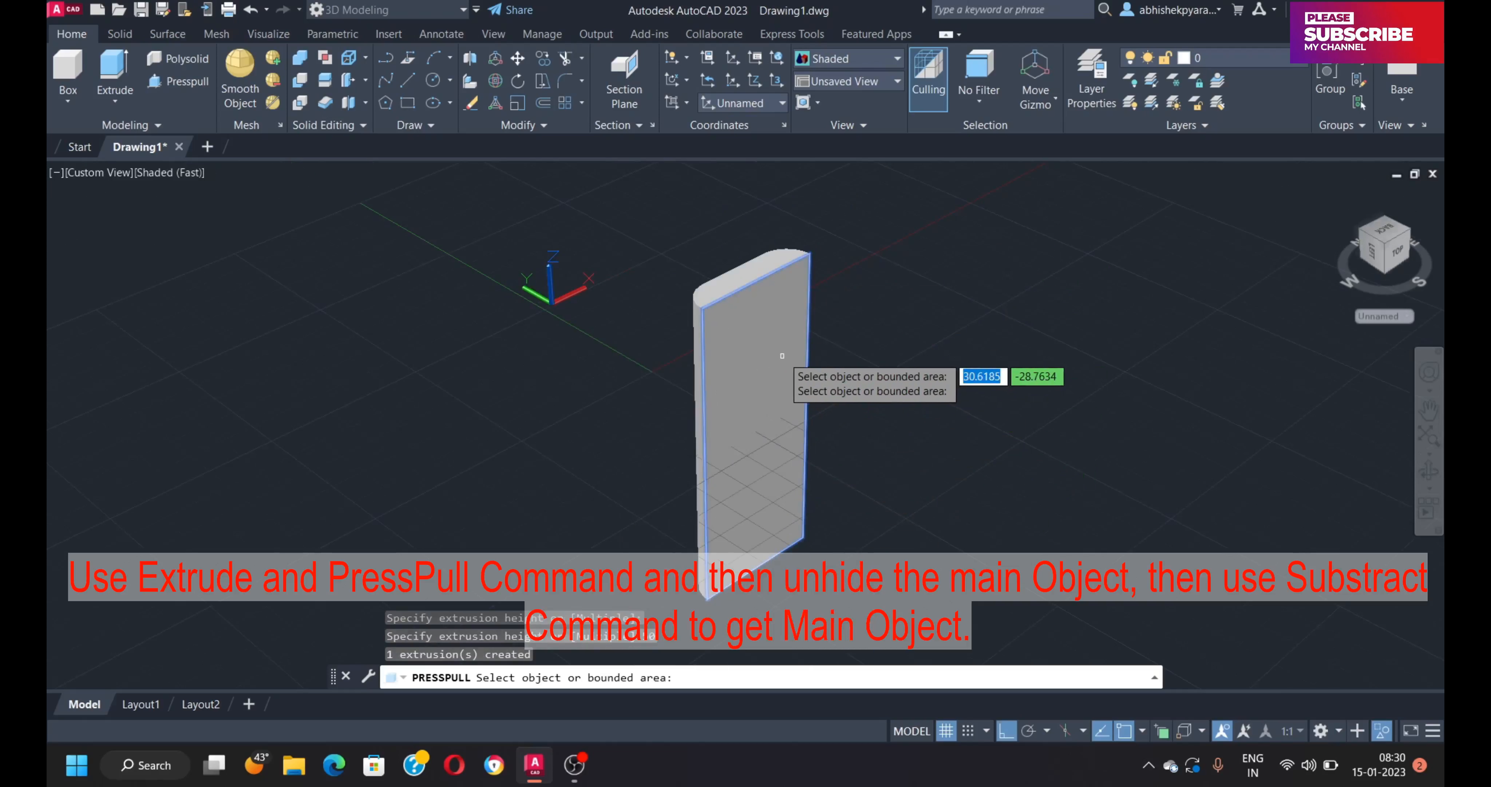
Unhide the piston solid and check the block's position against it from the left side before returning to the isometric view.
click(1380, 717)
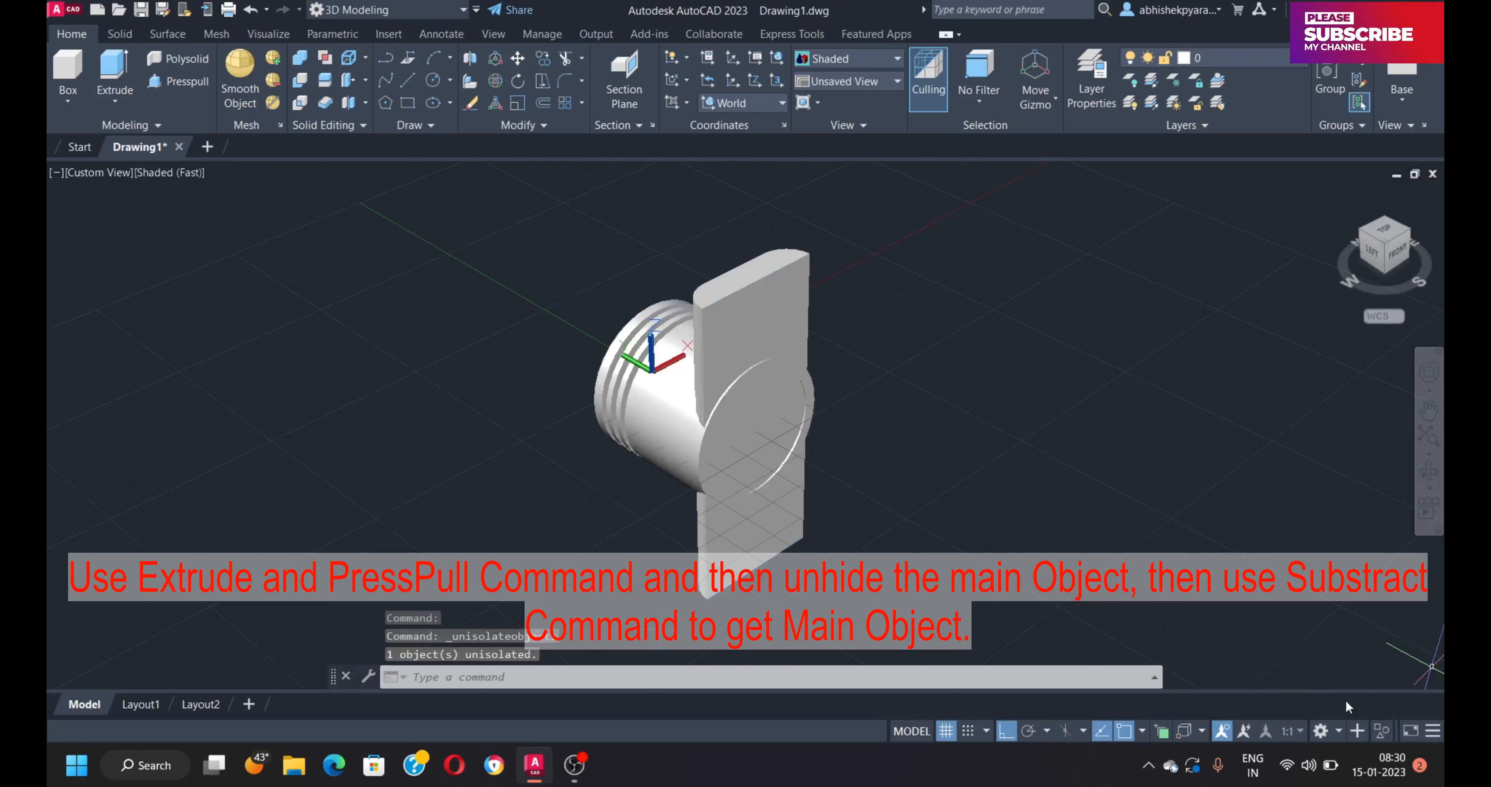
shift+middle_drag(823, 448, 730, 486)
click(1389, 236)
click(1358, 247)
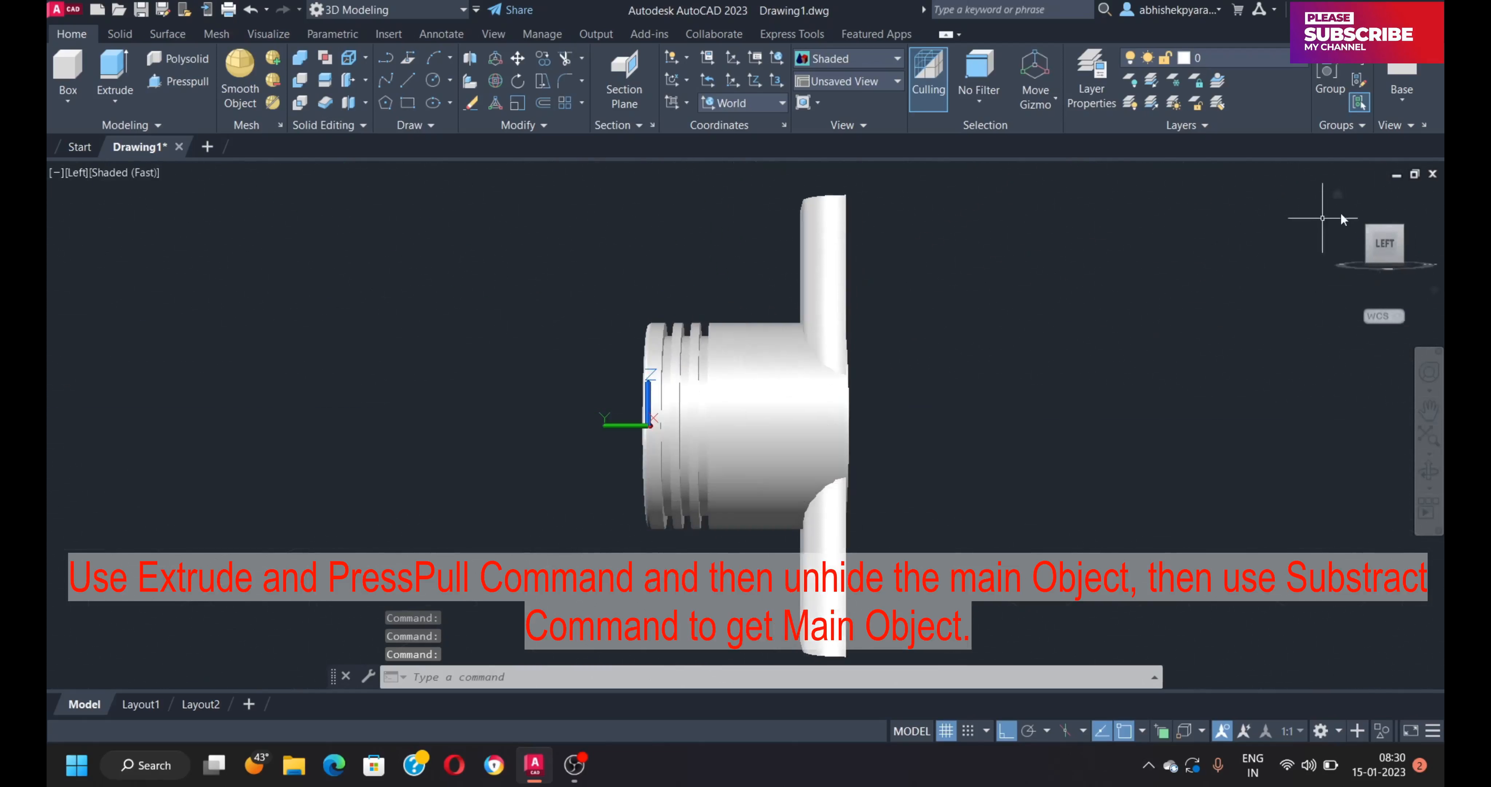
click(1339, 199)
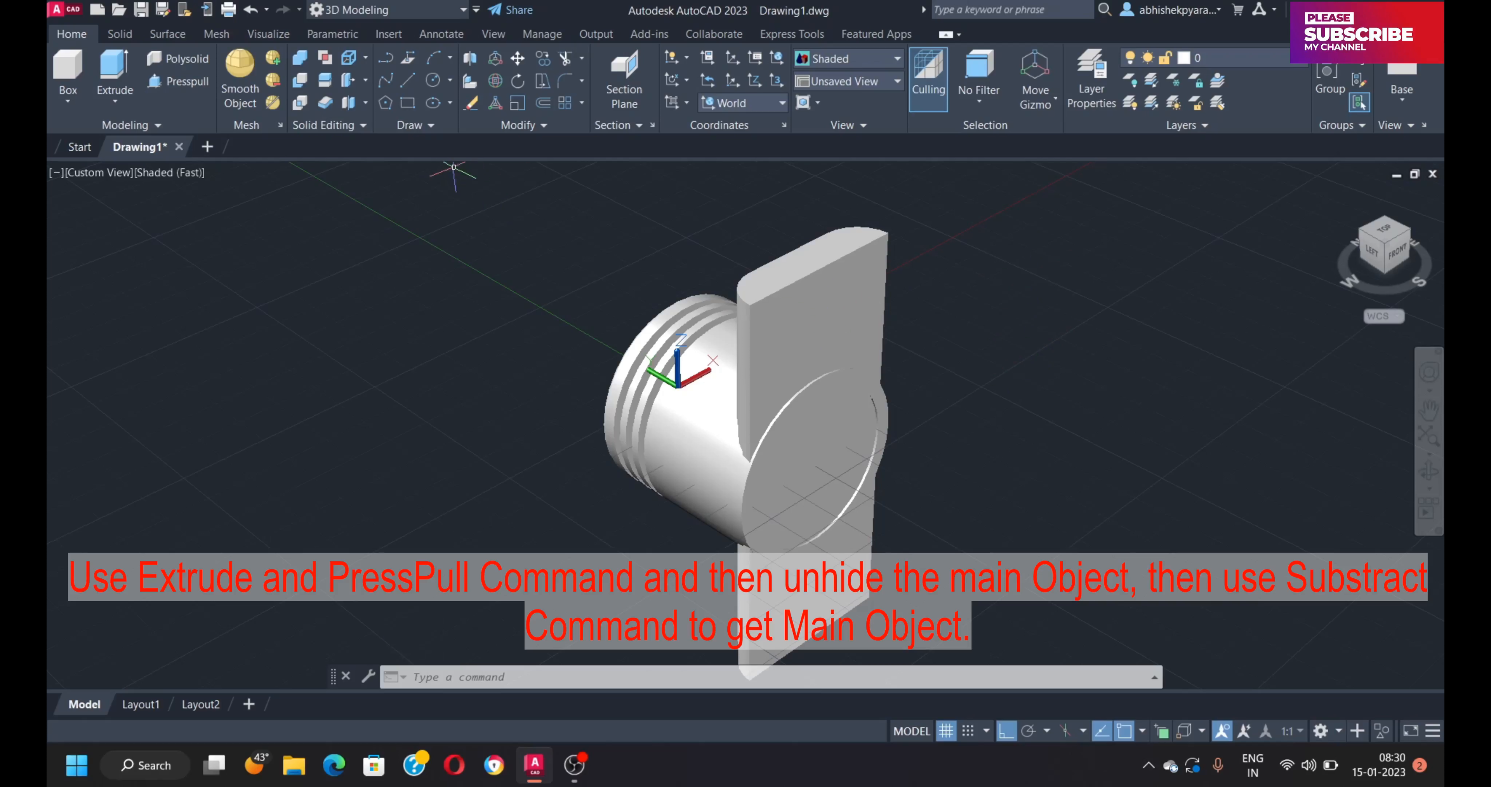
Presspull the block's large flat face outward beyond the piston's open end.
click(187, 84)
click(868, 443)
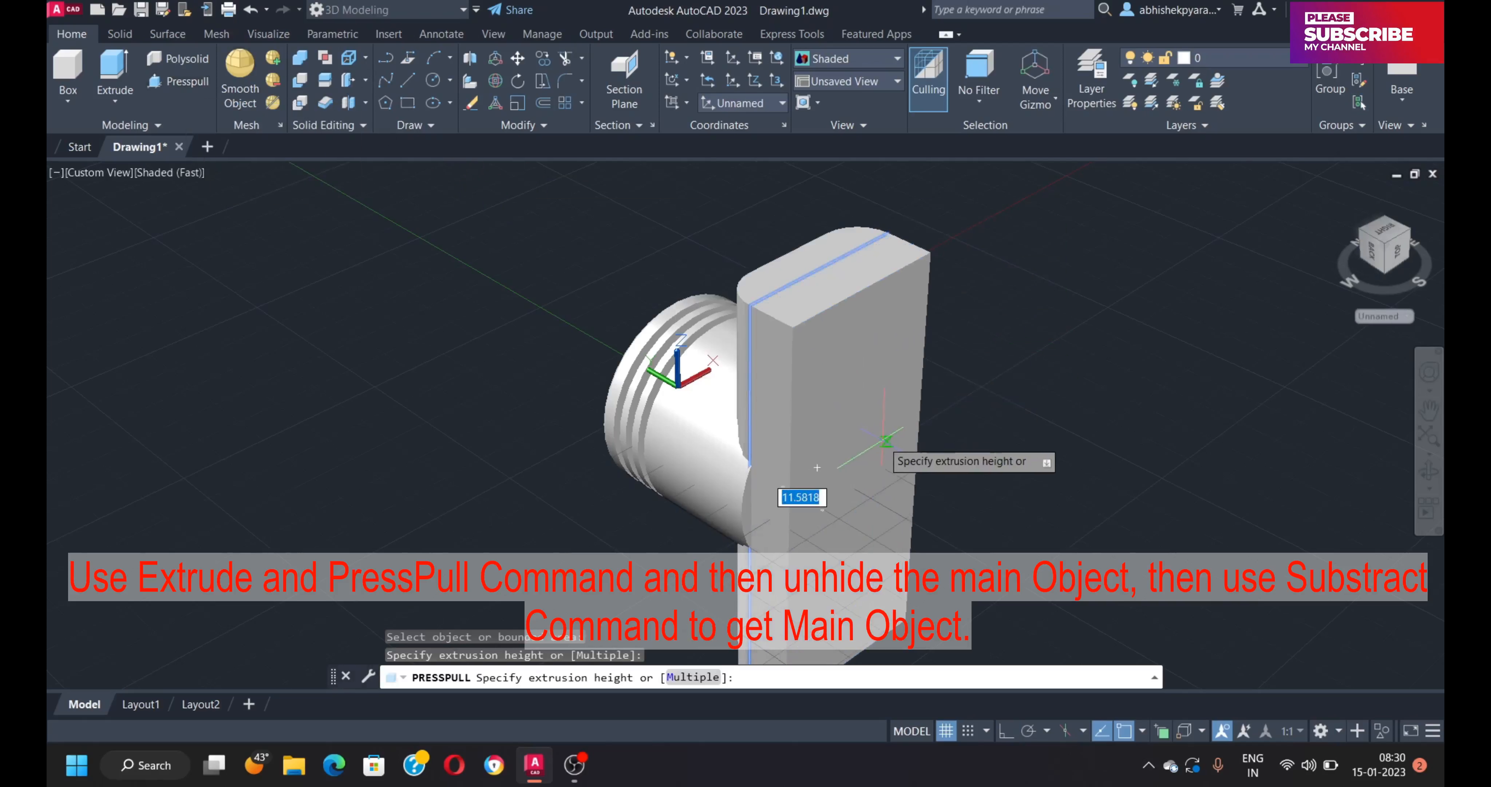
key(Return)
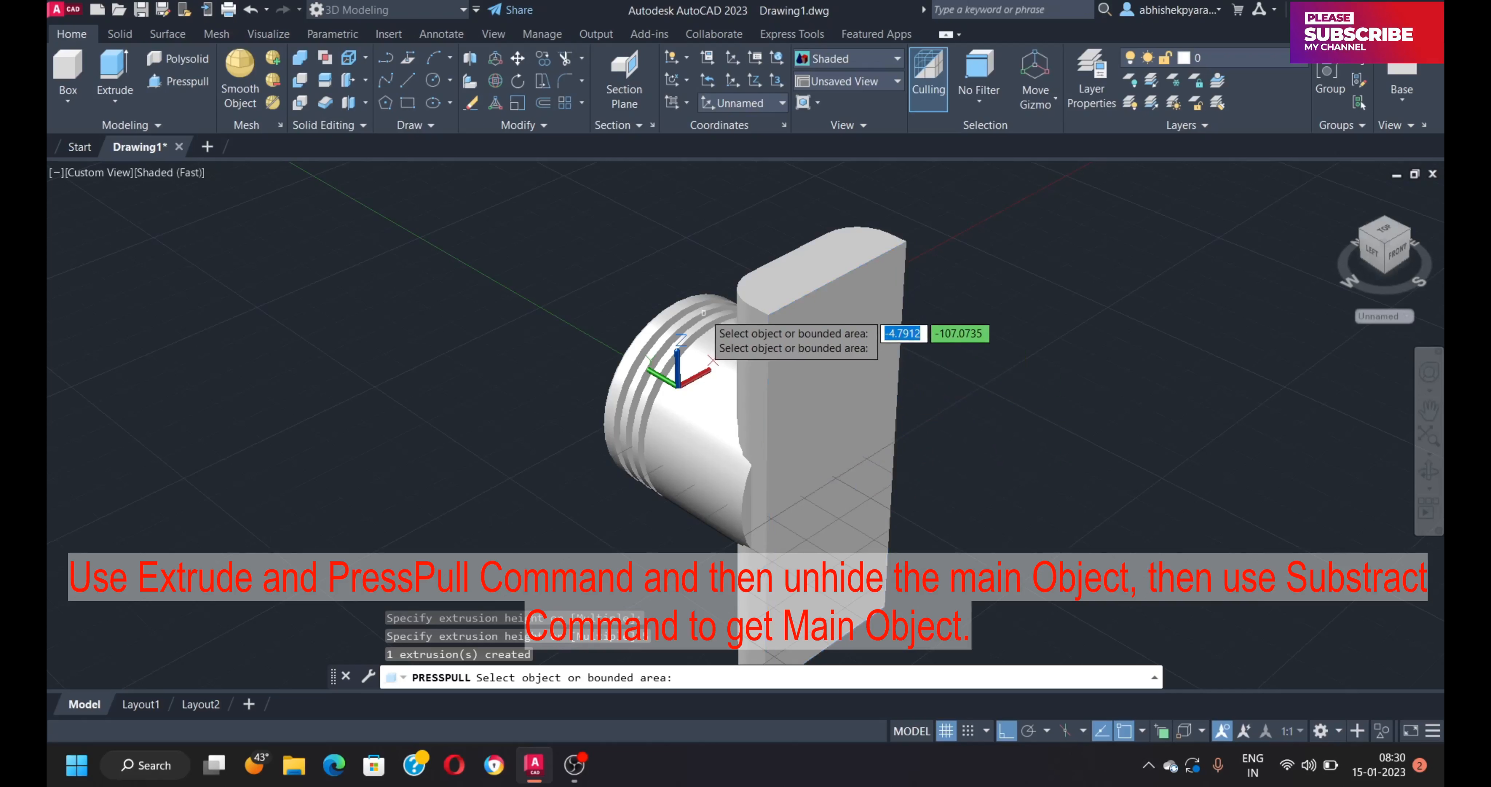
Subtract the rounded block from the piston to cut the skirt opening, and return to the home view.
shift+middle_drag(703, 312, 543, 250)
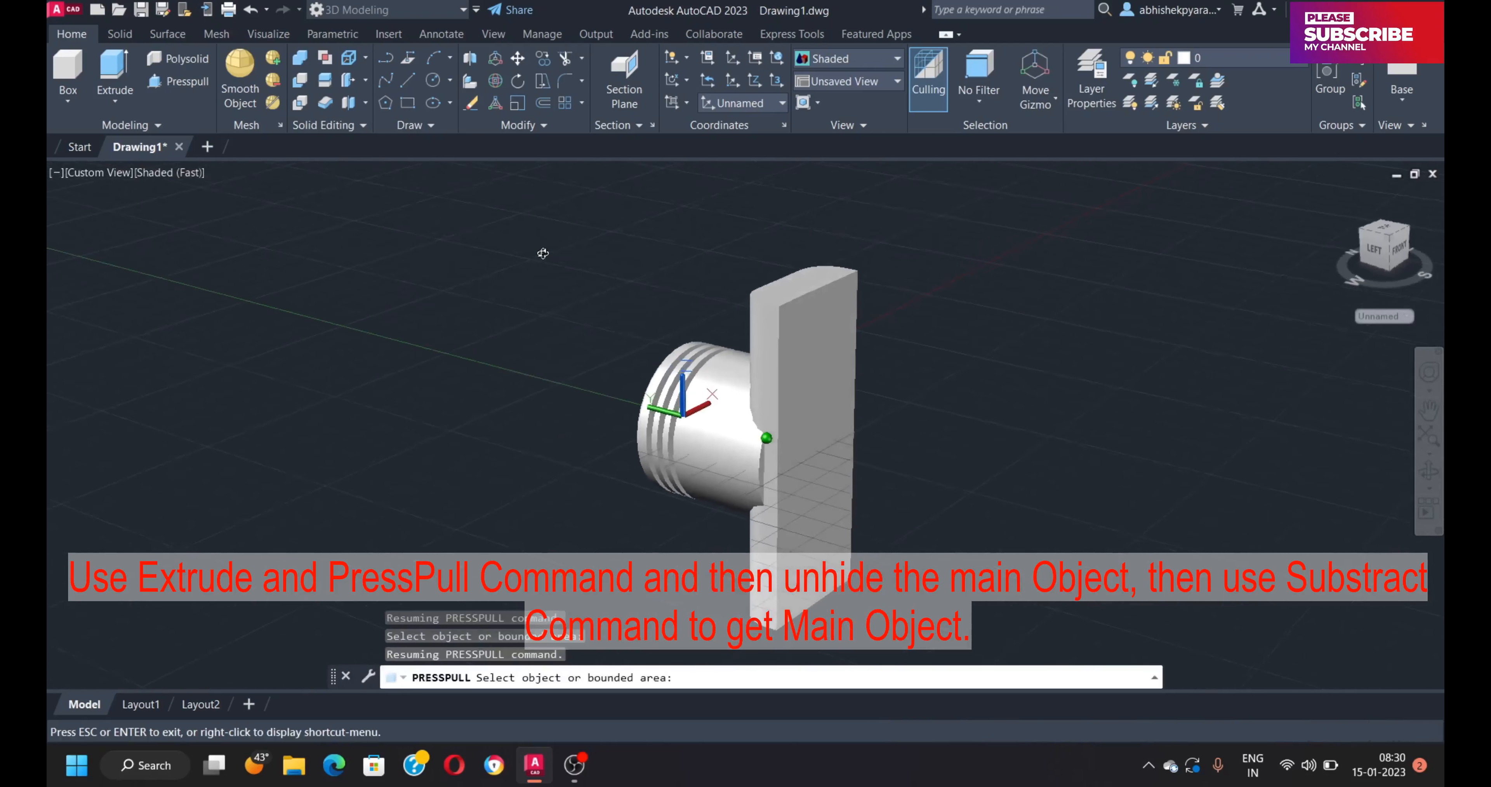
click(299, 80)
click(727, 426)
key(Return)
click(829, 380)
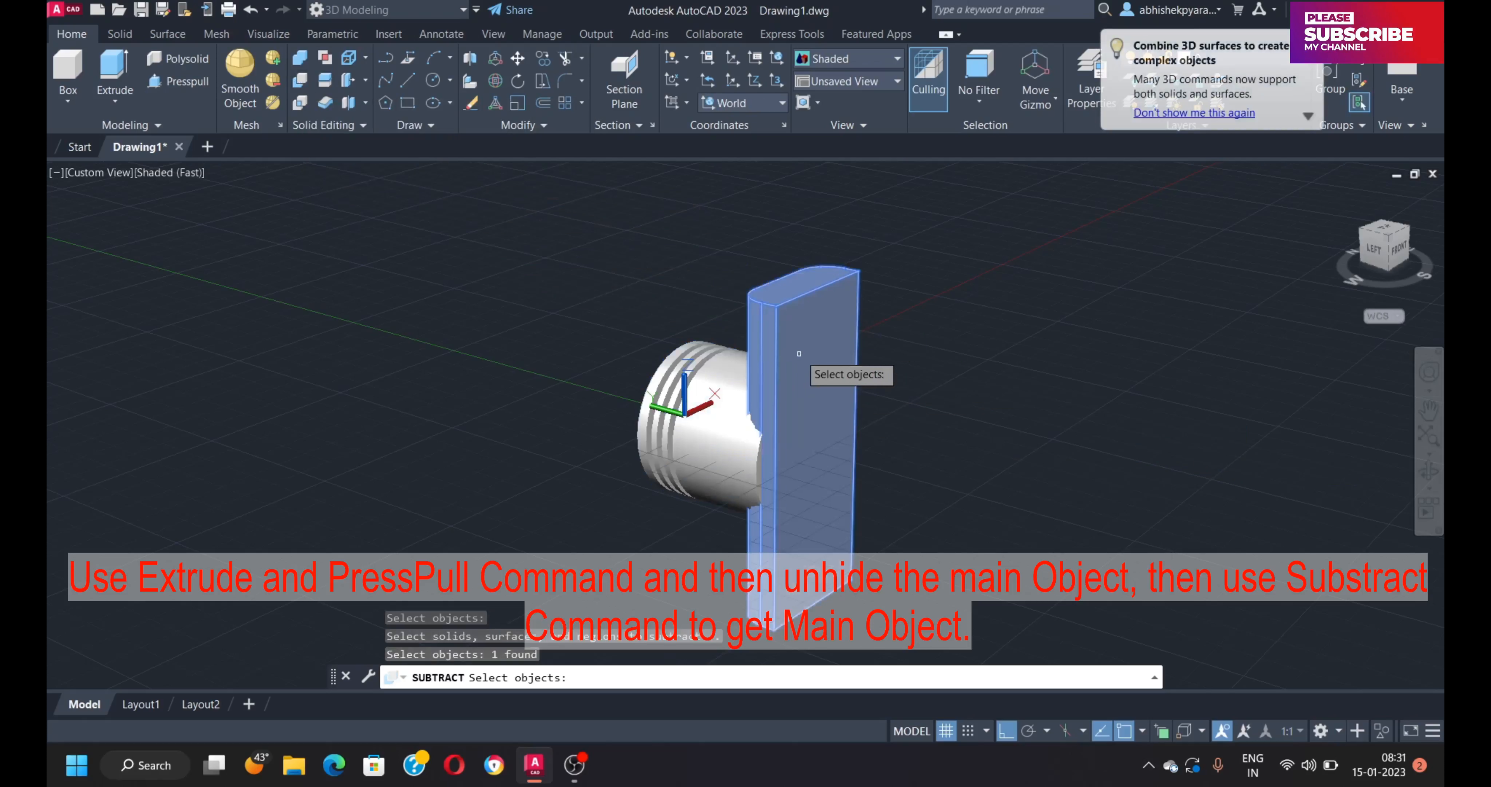
key(Return)
shift+middle_drag(781, 452, 1152, 173)
click(1336, 195)
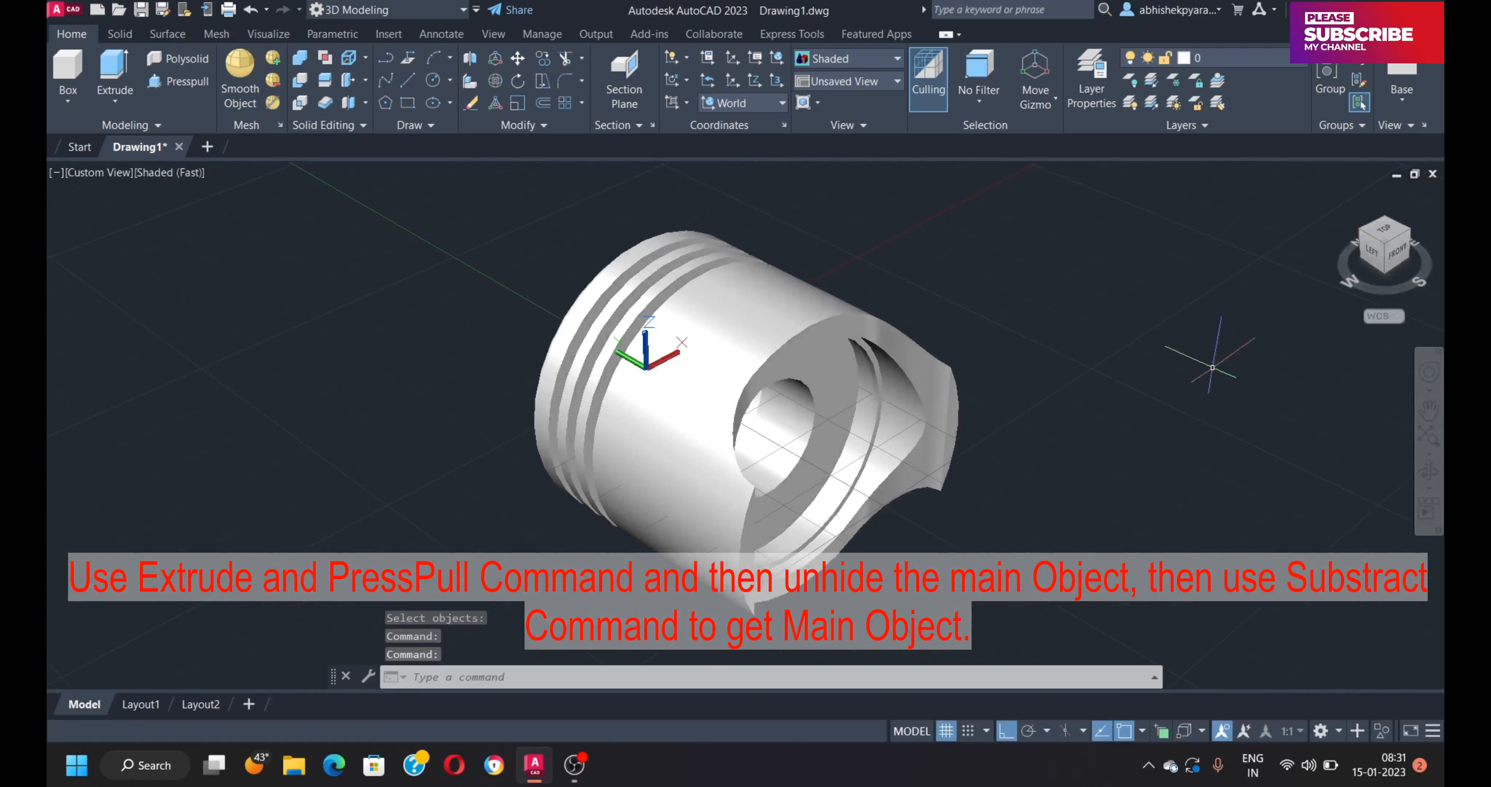
Show the piston from the top in parallel projection.
click(1383, 230)
right_click(1383, 238)
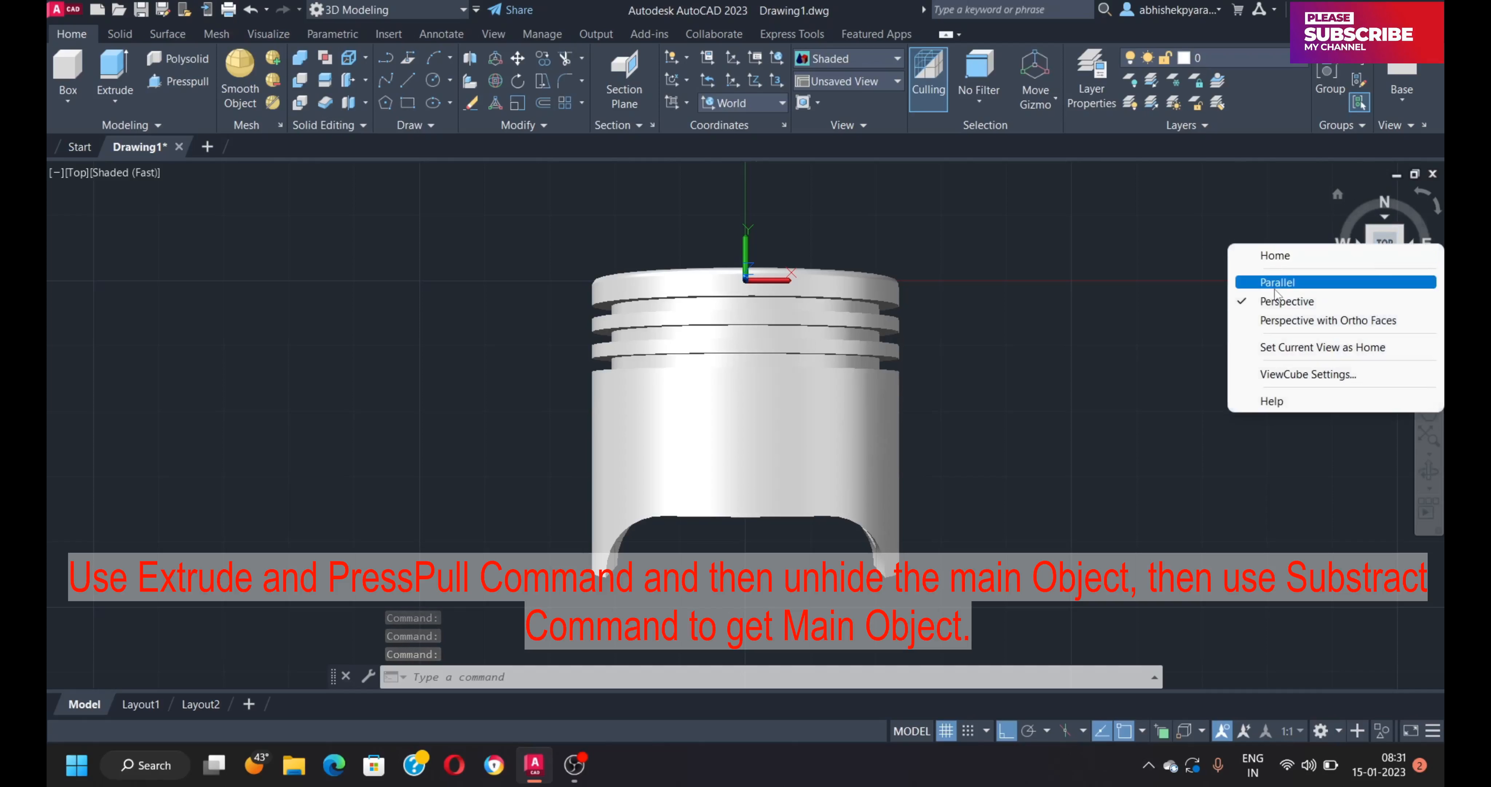
click(1267, 277)
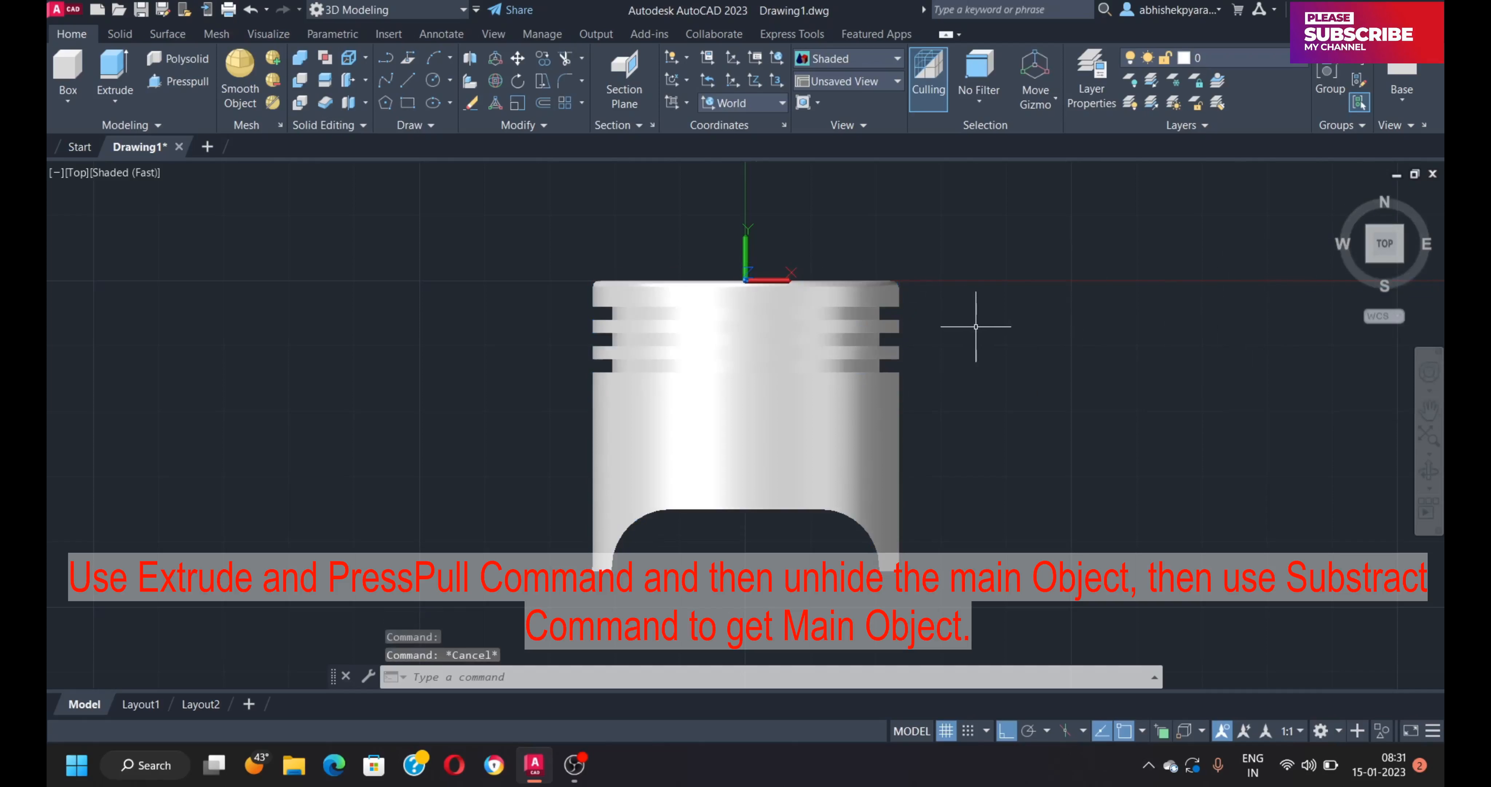
Draw a rectangle 21 wide and 14 high in the empty space beside the piston.
click(408, 102)
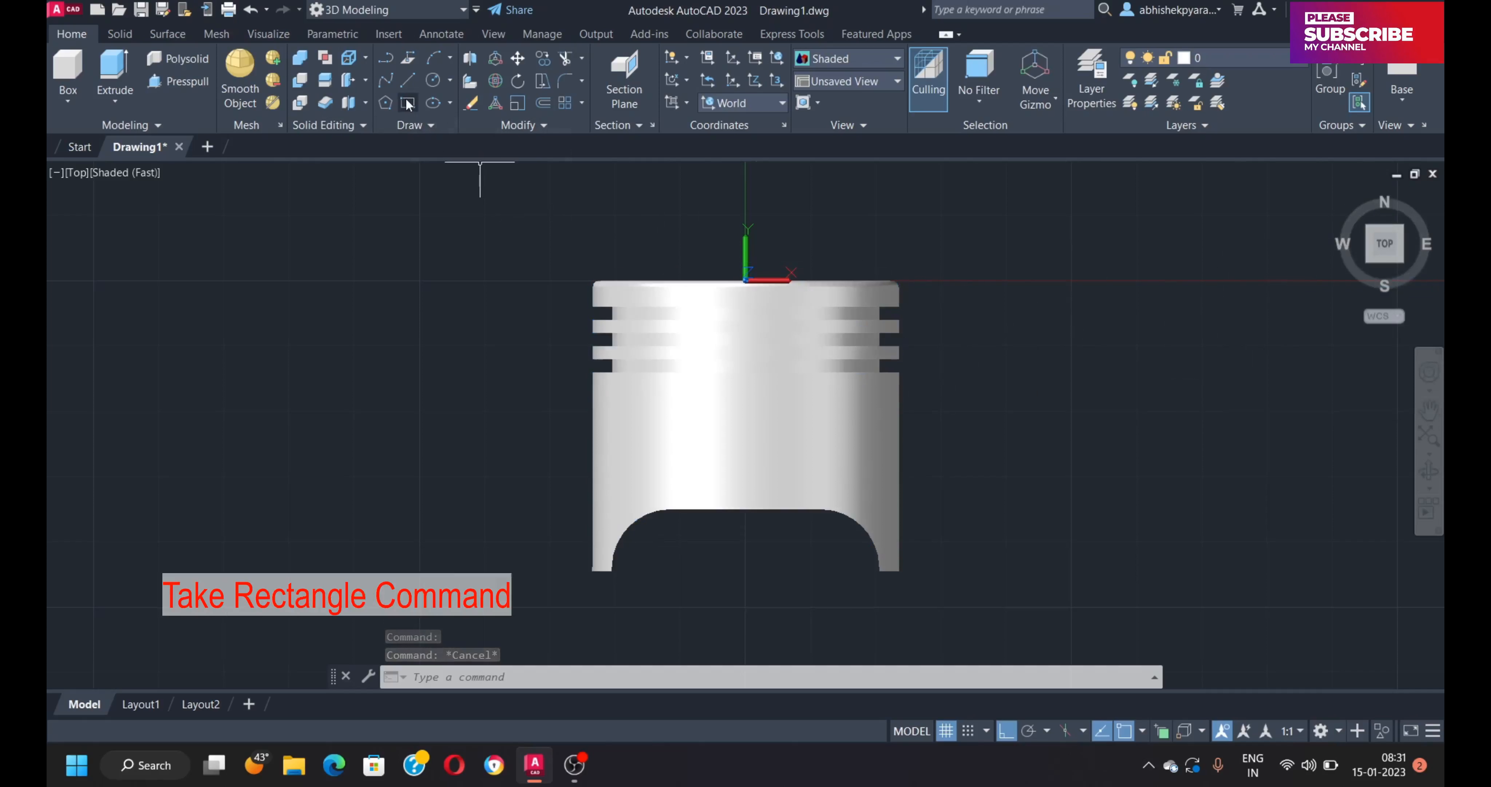
click(237, 409)
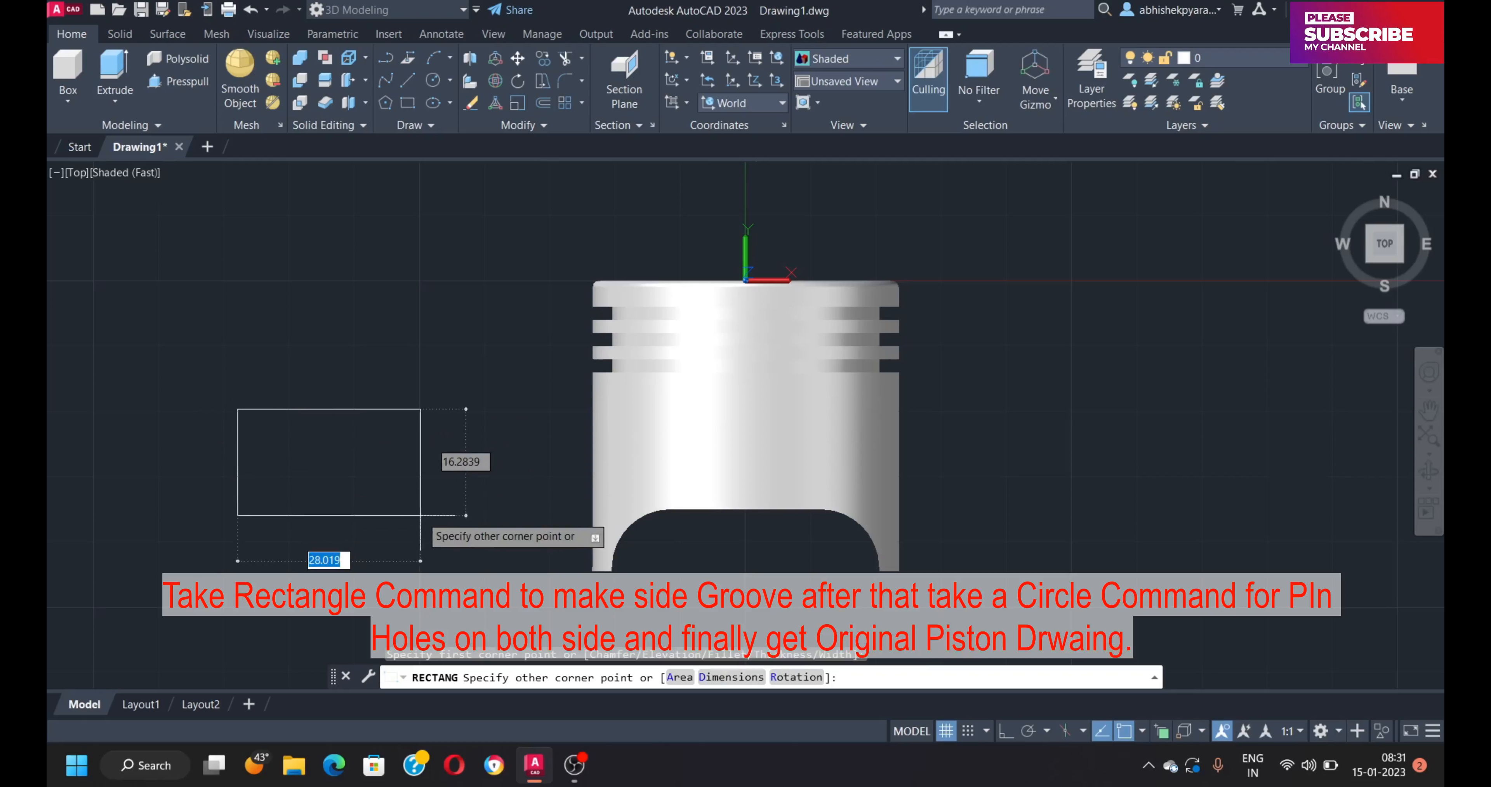
text(21)
key(Tab)
text(14)
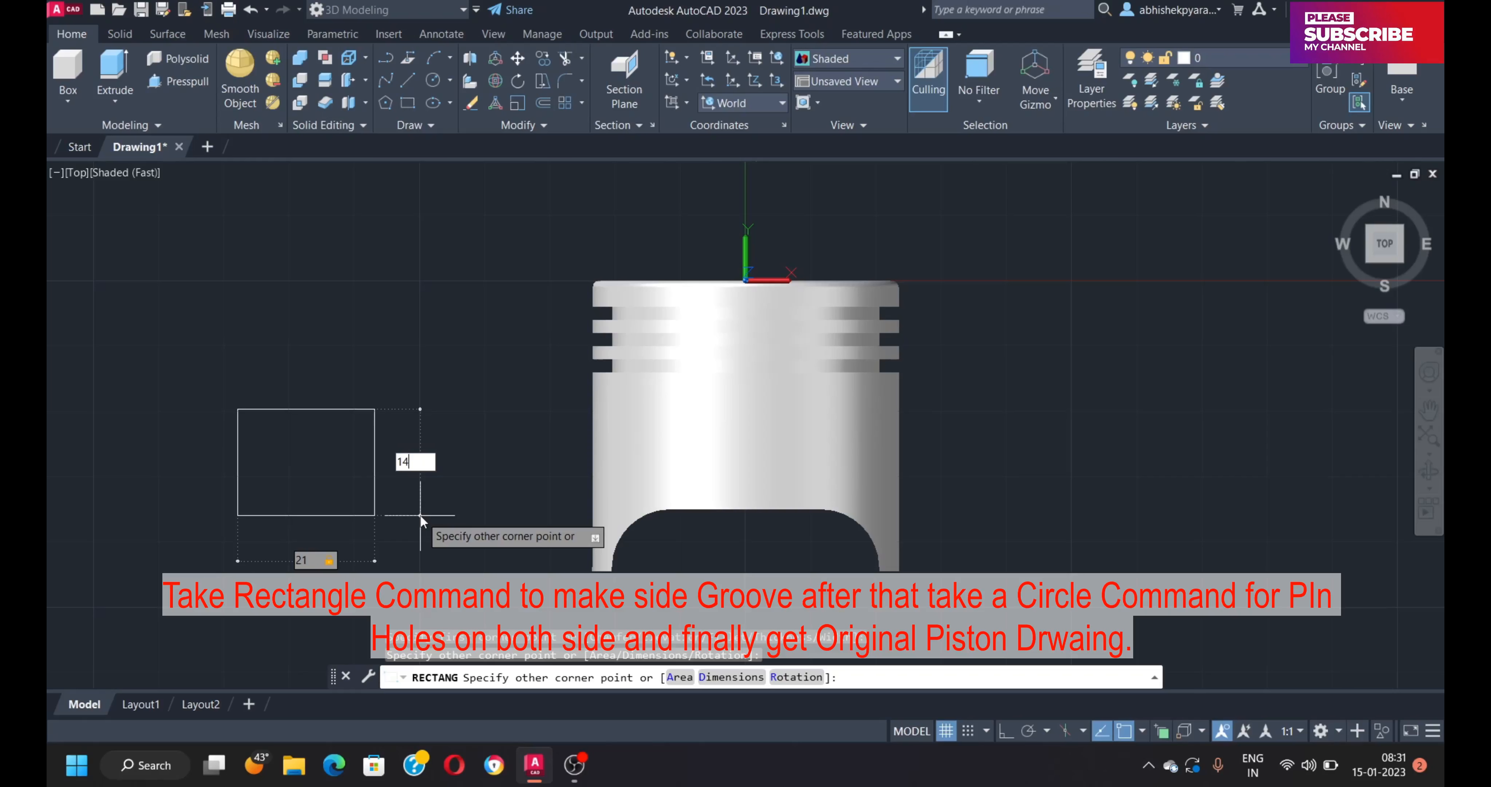
key(Return)
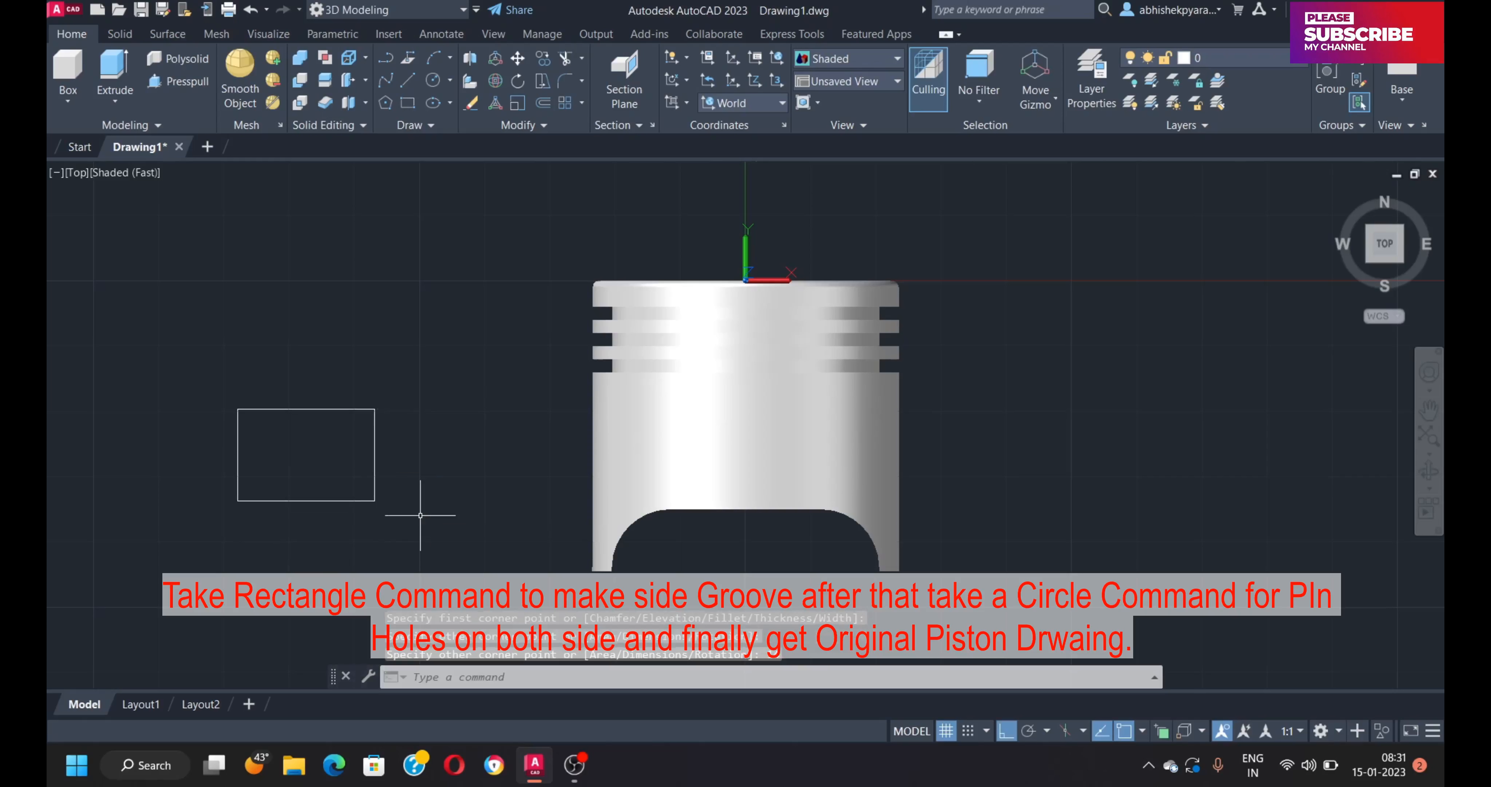
Move the rectangle horizontally by its upper edge's midpoint onto the piston's vertical centreline, below the ring grooves.
click(359, 407)
text(m)
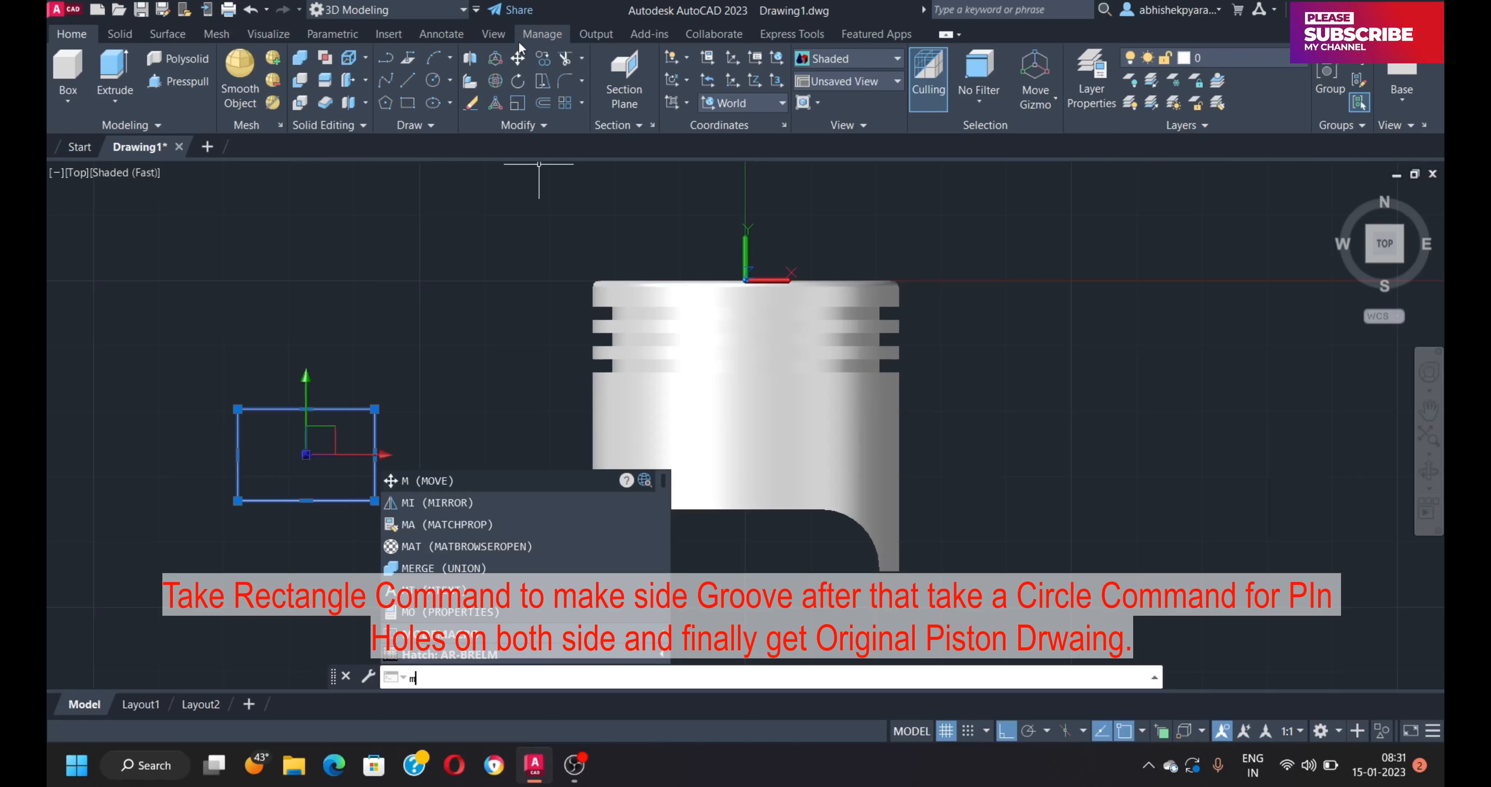
key(Return)
click(306, 409)
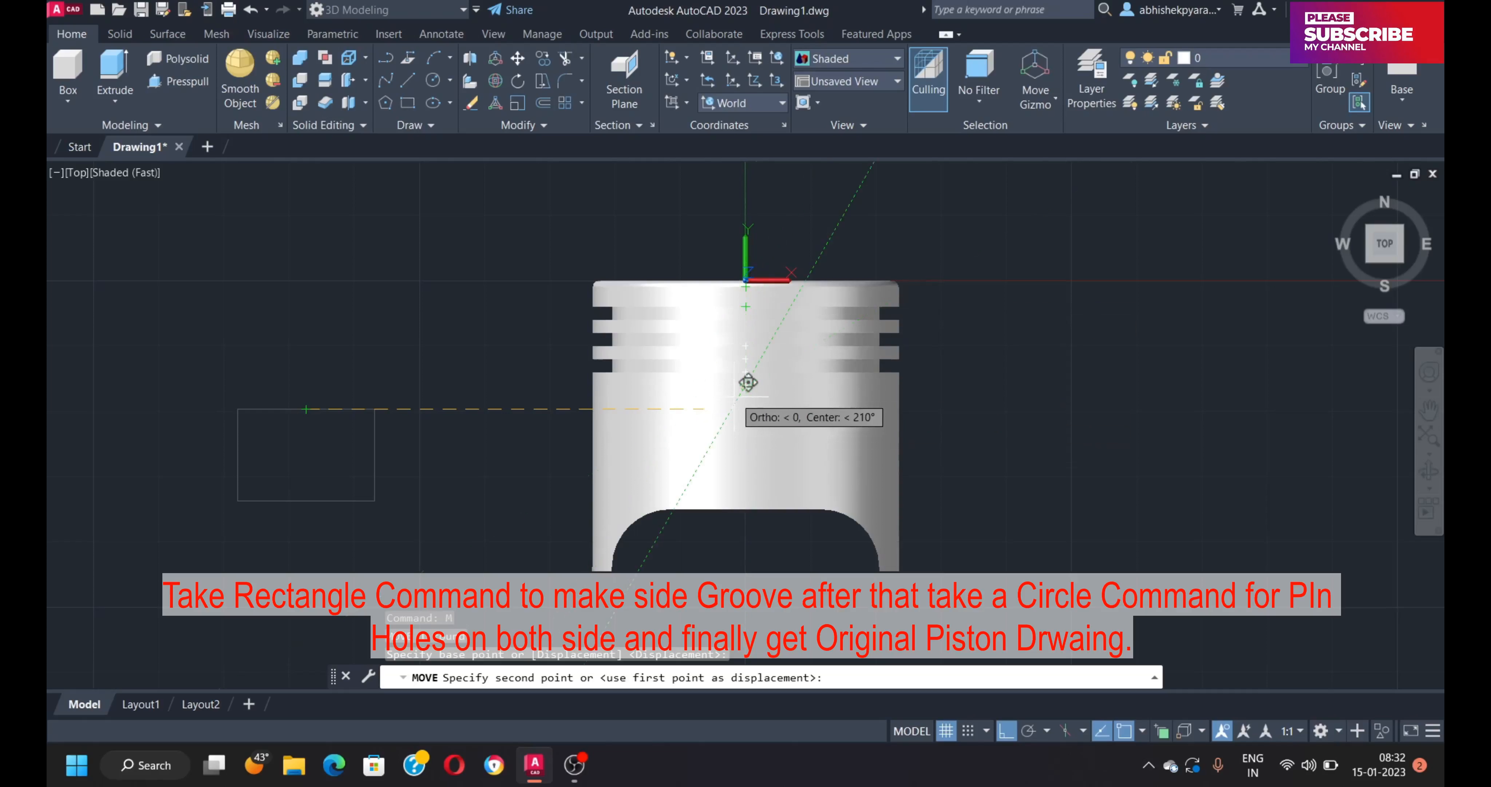
click(748, 383)
Move the rectangle straight up along Z from inside the piston to its outer wall.
shift+middle_drag(592, 535, 683, 370)
scroll(682, 377, up, 4)
click(682, 377)
text(M)
key(Return)
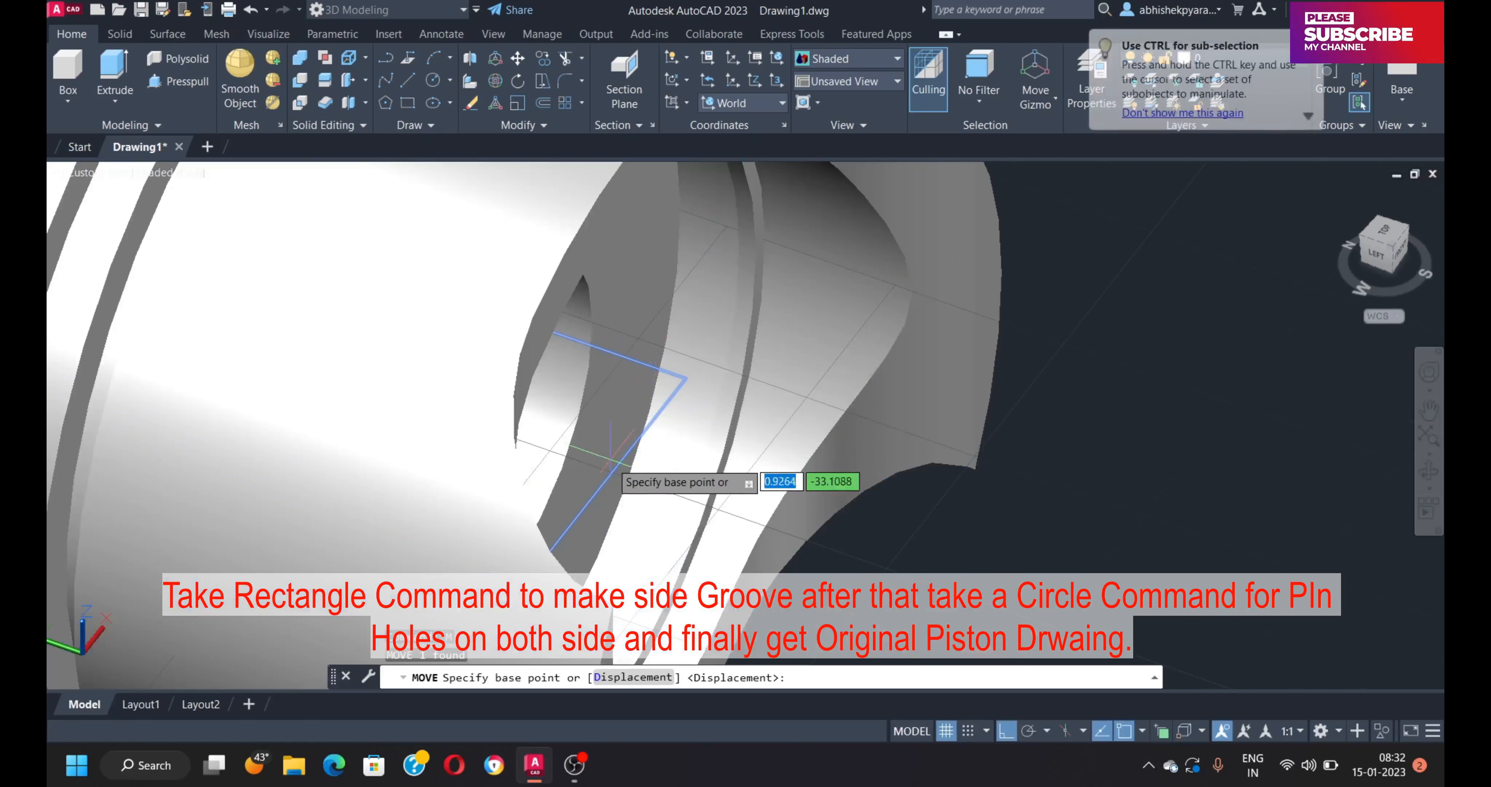
click(660, 362)
scroll(660, 362, down, 5)
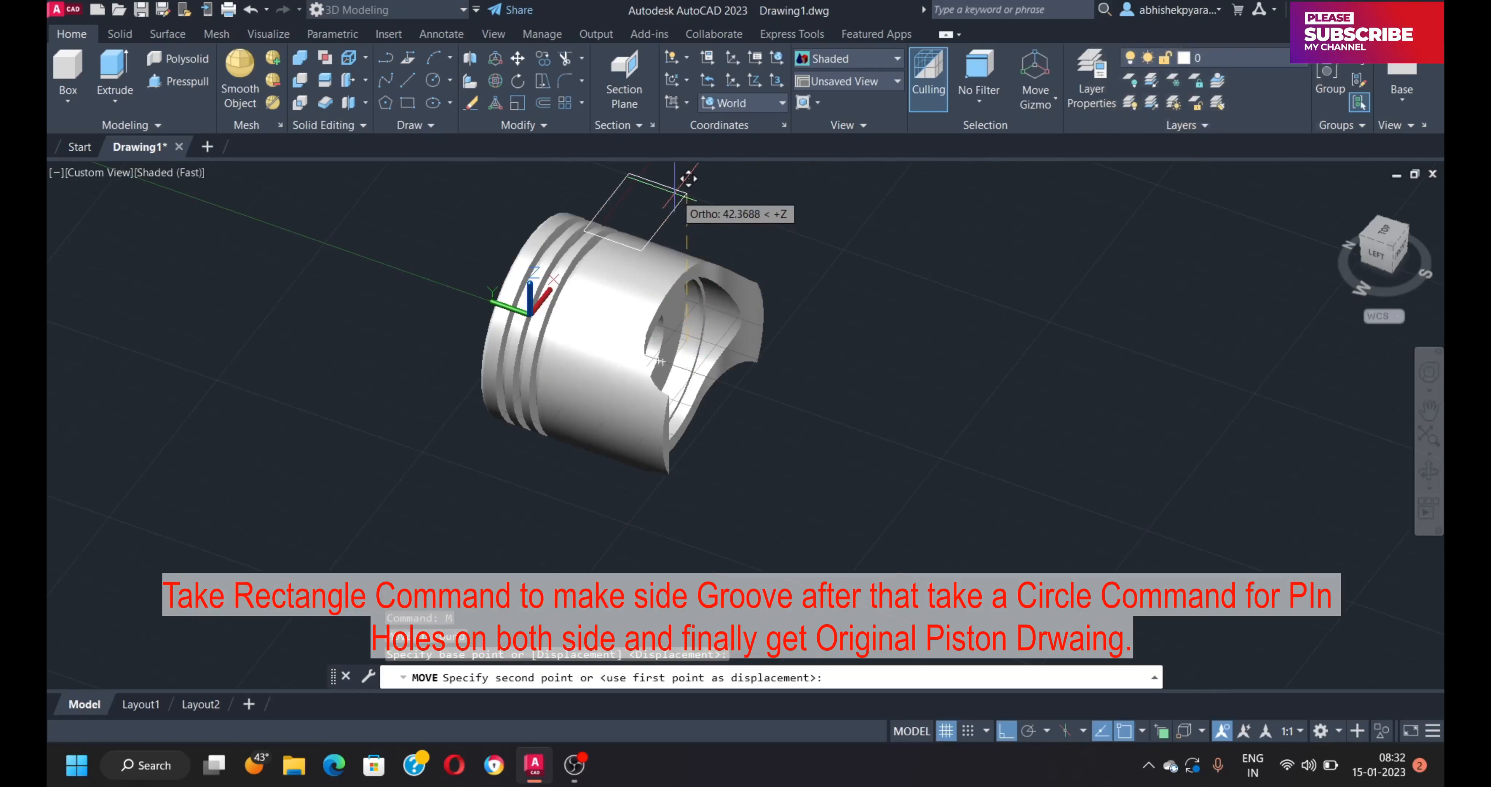
key(Return)
Extrude the rectangle to a height of -2 into the piston wall.
scroll(699, 263, up, 5)
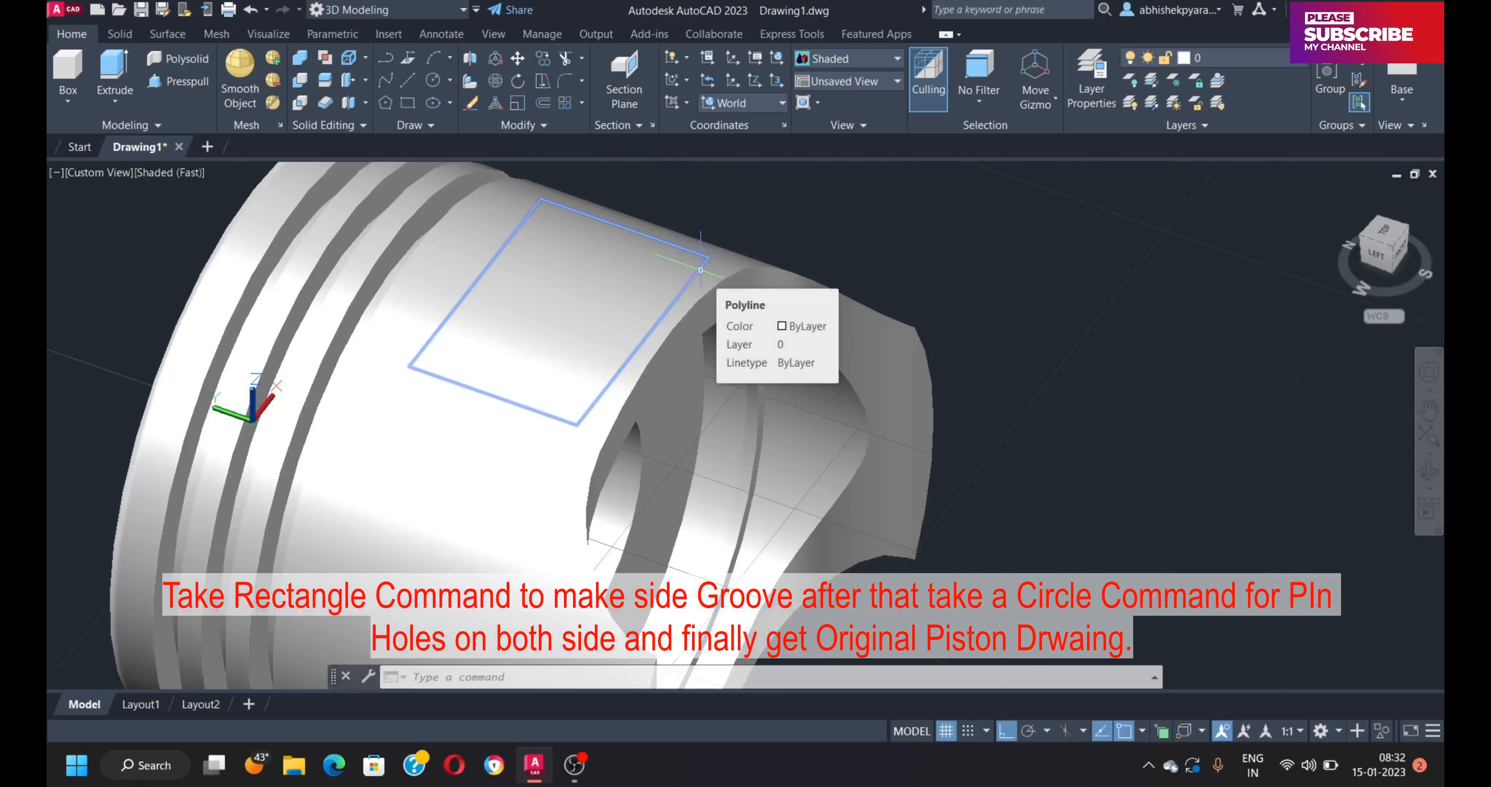
click(114, 76)
click(650, 234)
key(Return)
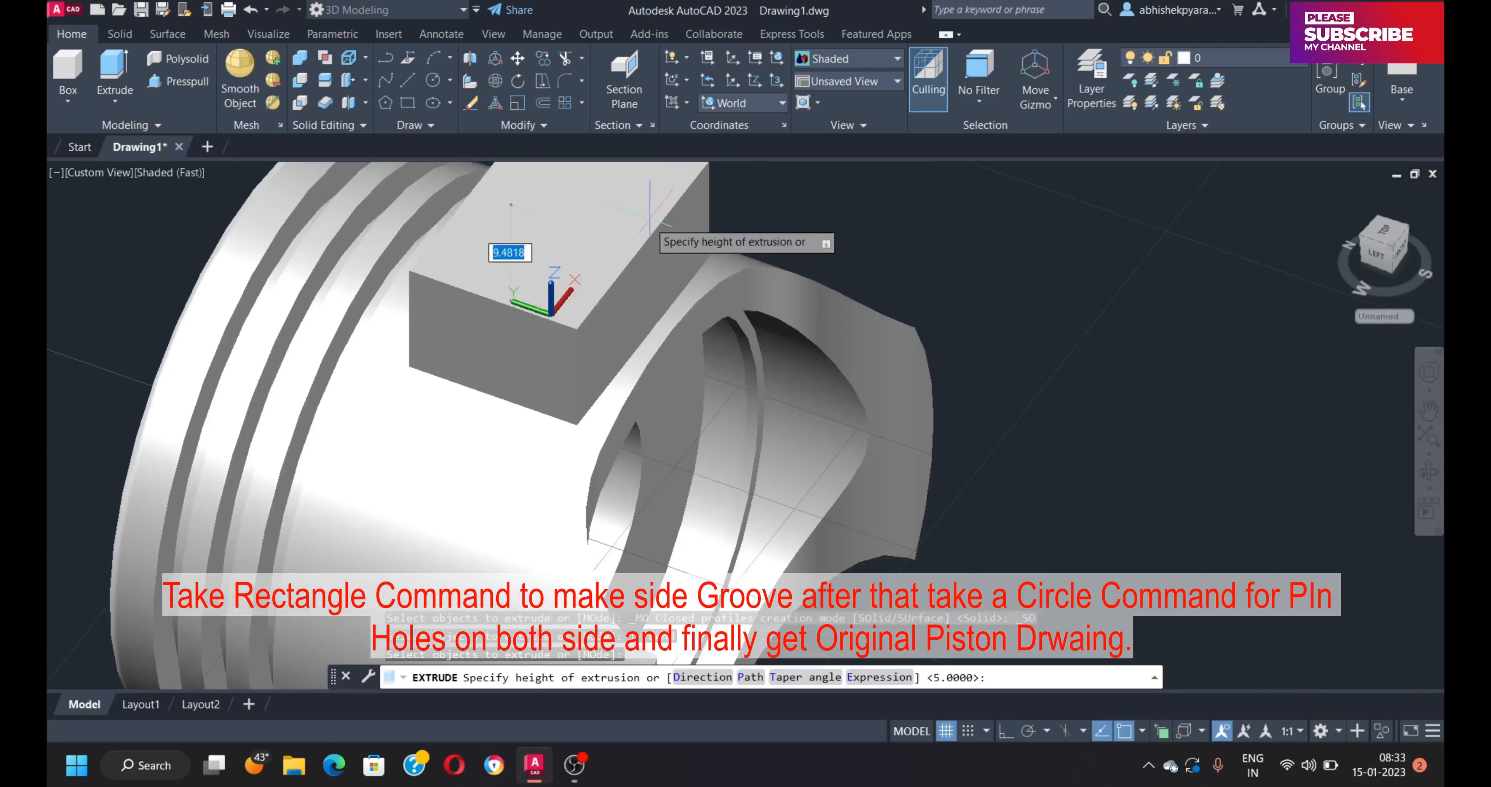
text(-)
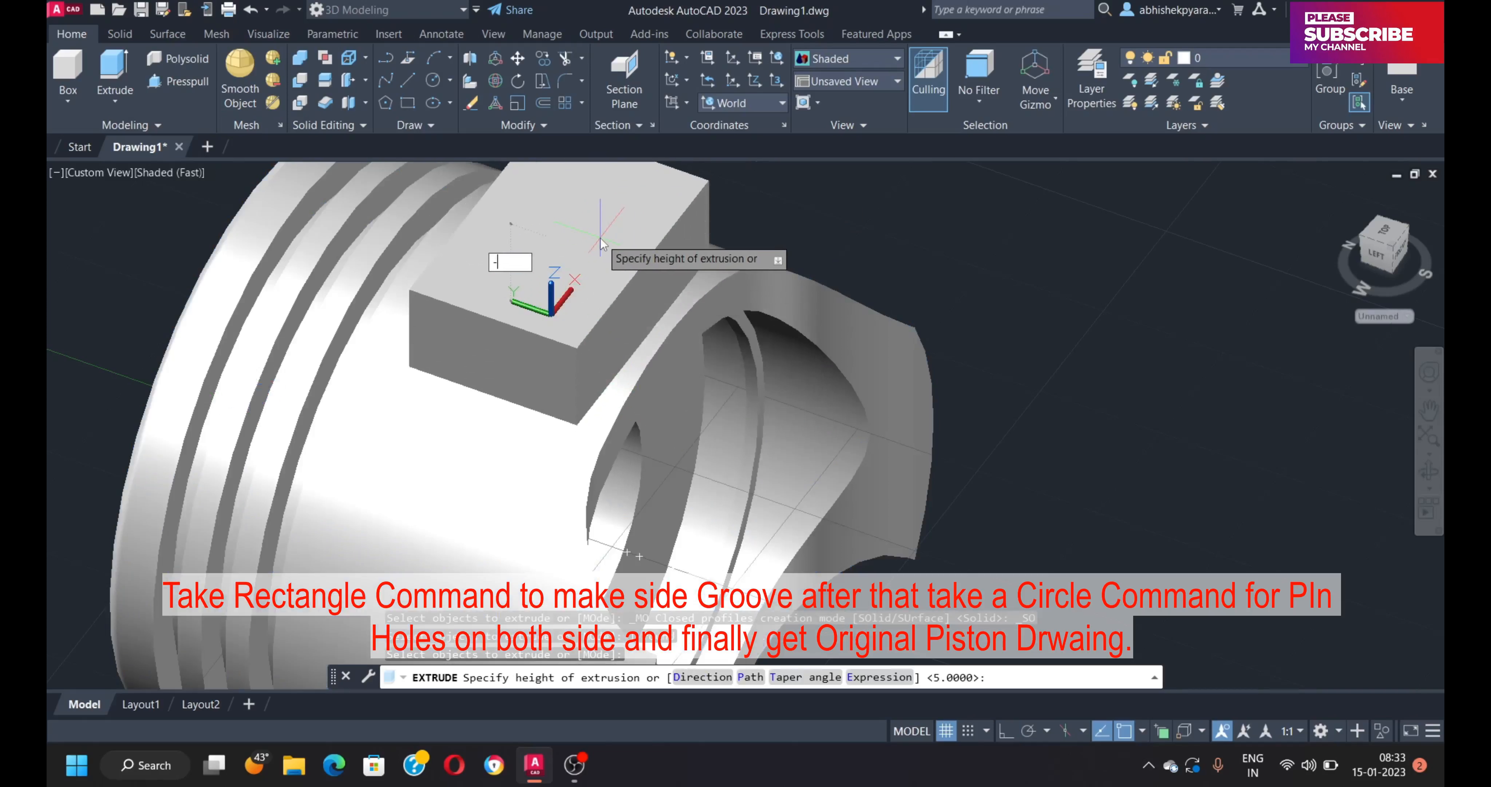
text(2)
key(Return)
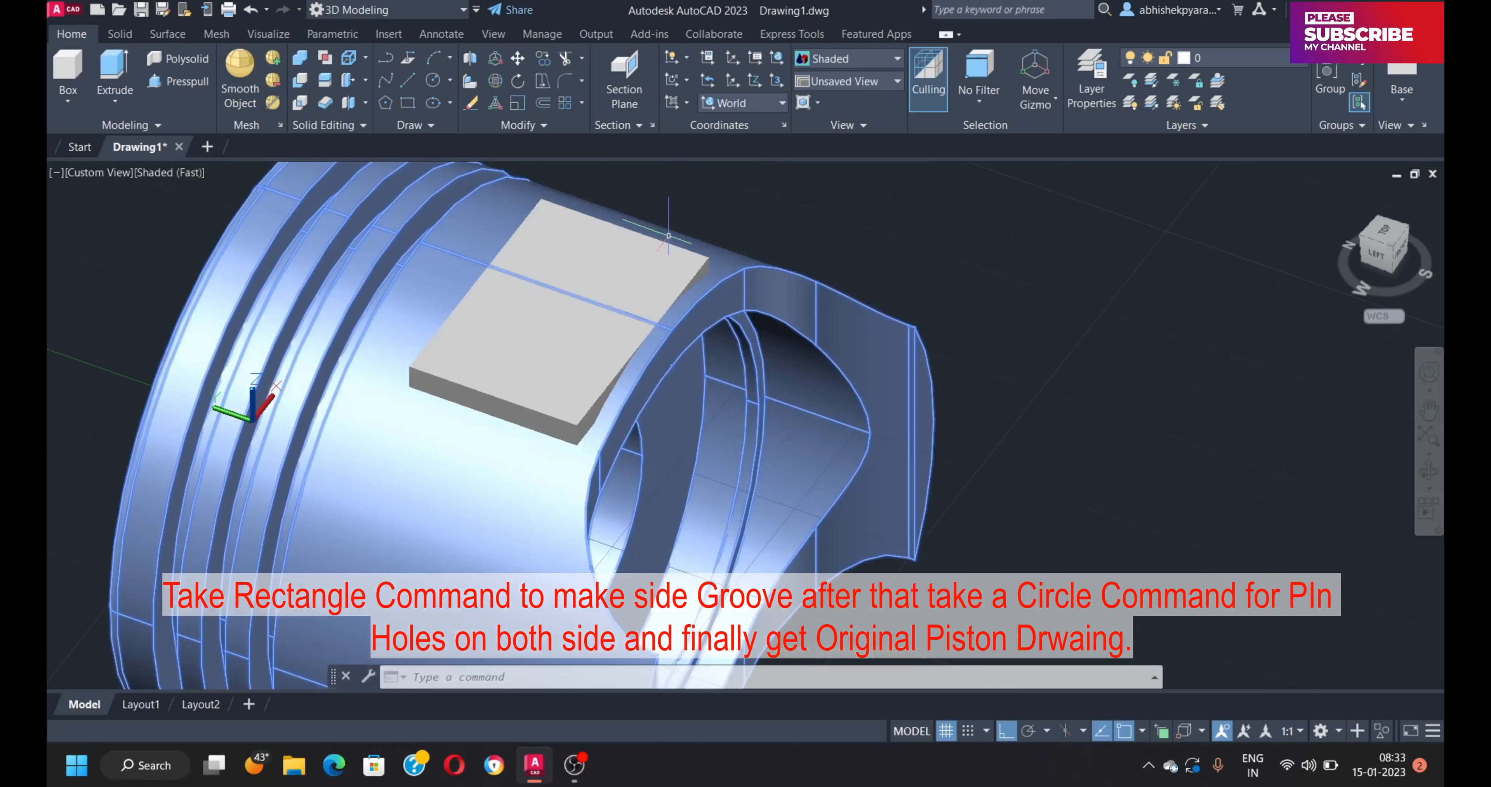
Mirror the thin slab in 3D about the XY plane through the origin, keeping the source slab.
shift+middle_drag(668, 263, 742, 282)
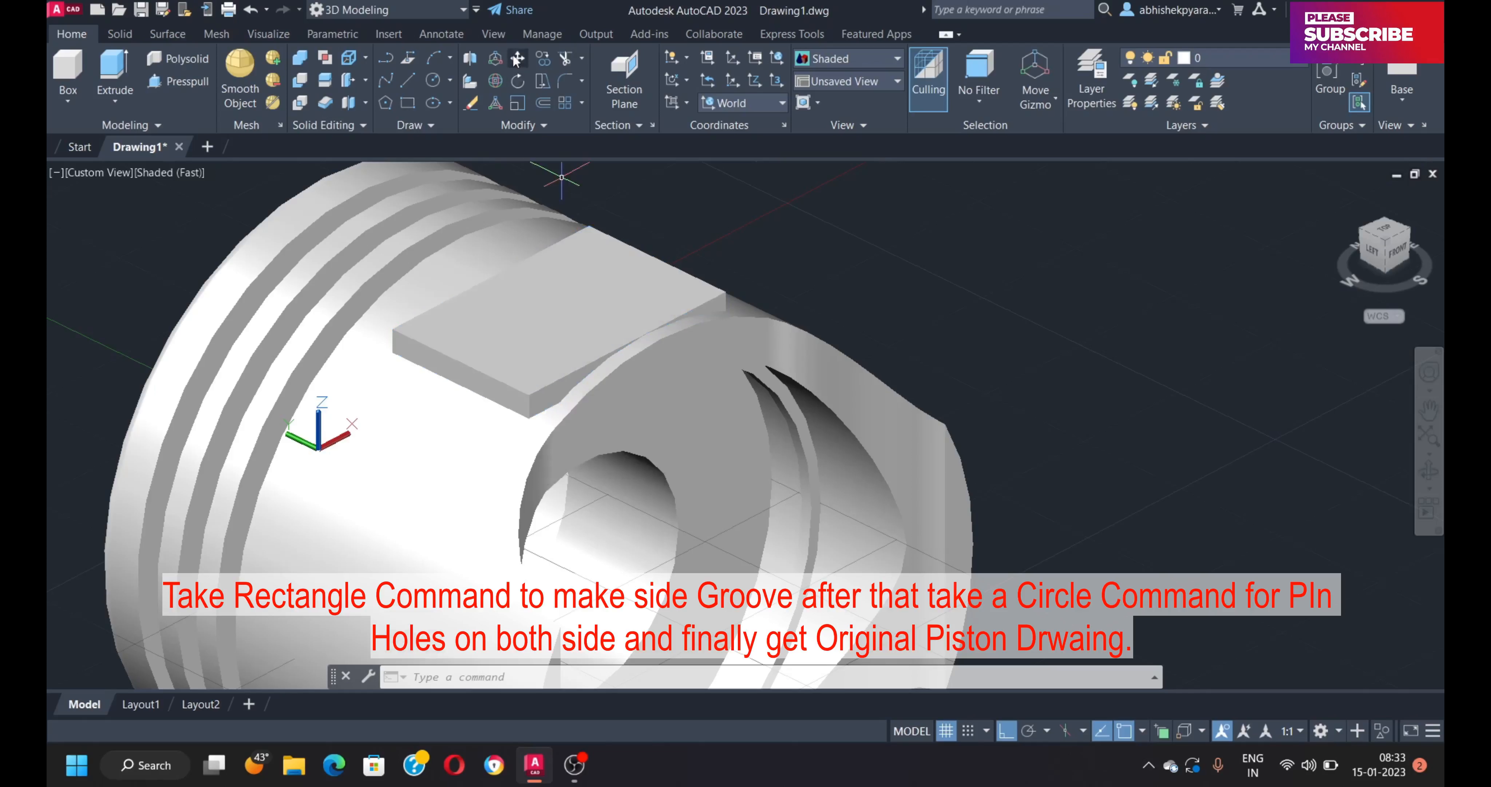
click(471, 59)
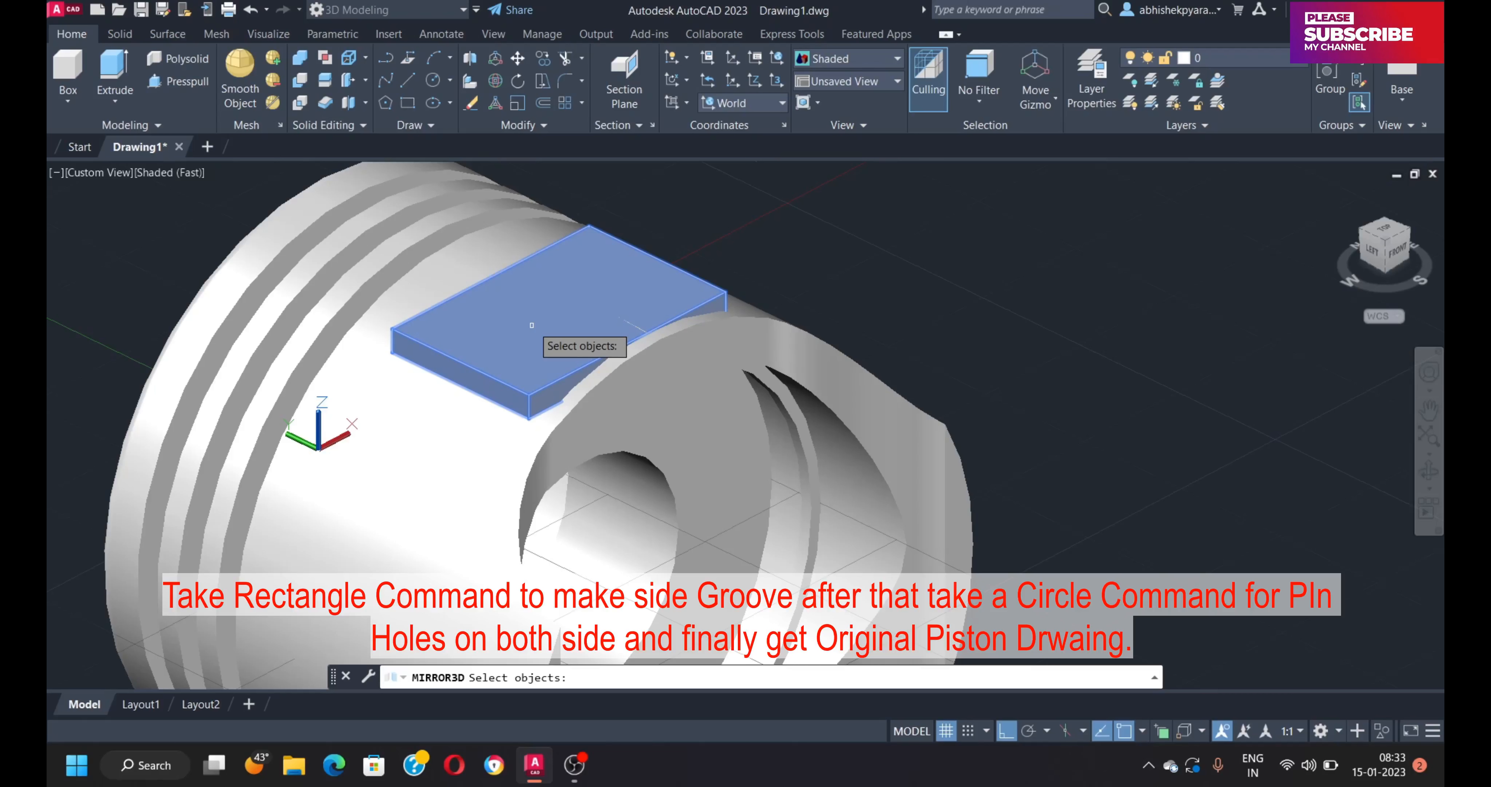
key(Return)
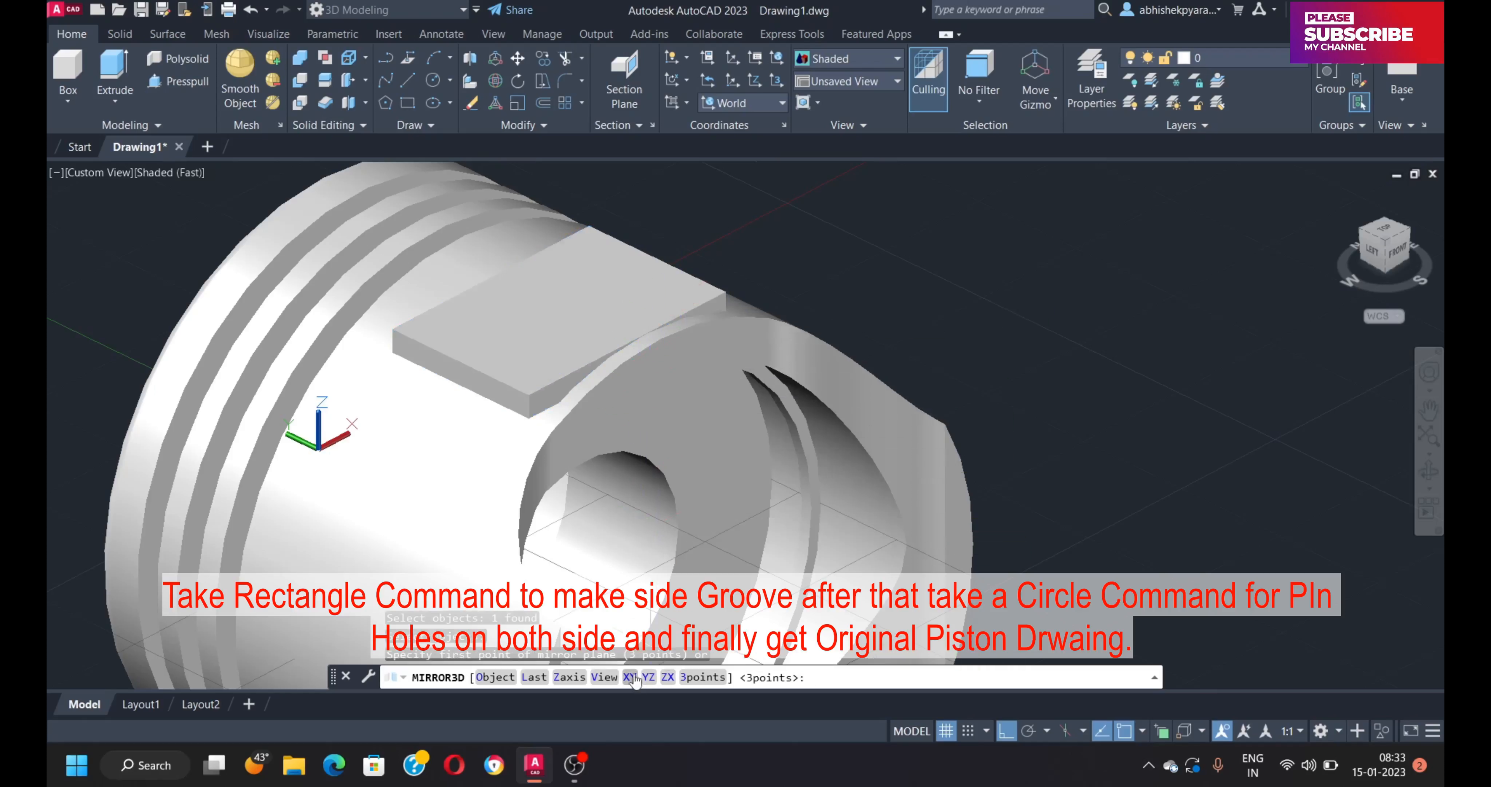
click(634, 678)
key(Return)
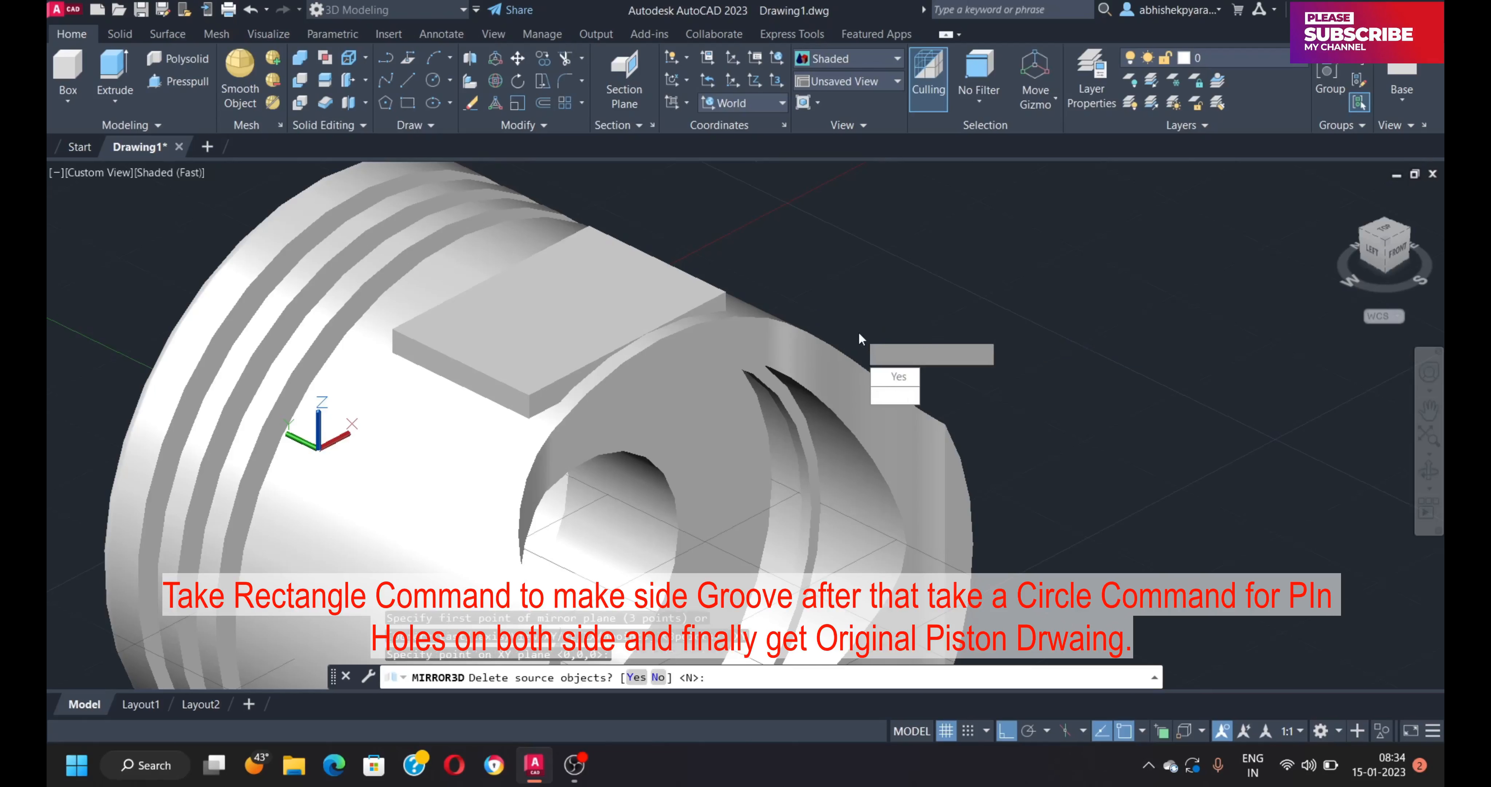
key(Return)
Subtract both slabs from the piston to cut the flat side recesses.
shift+middle_drag(961, 370, 849, 581)
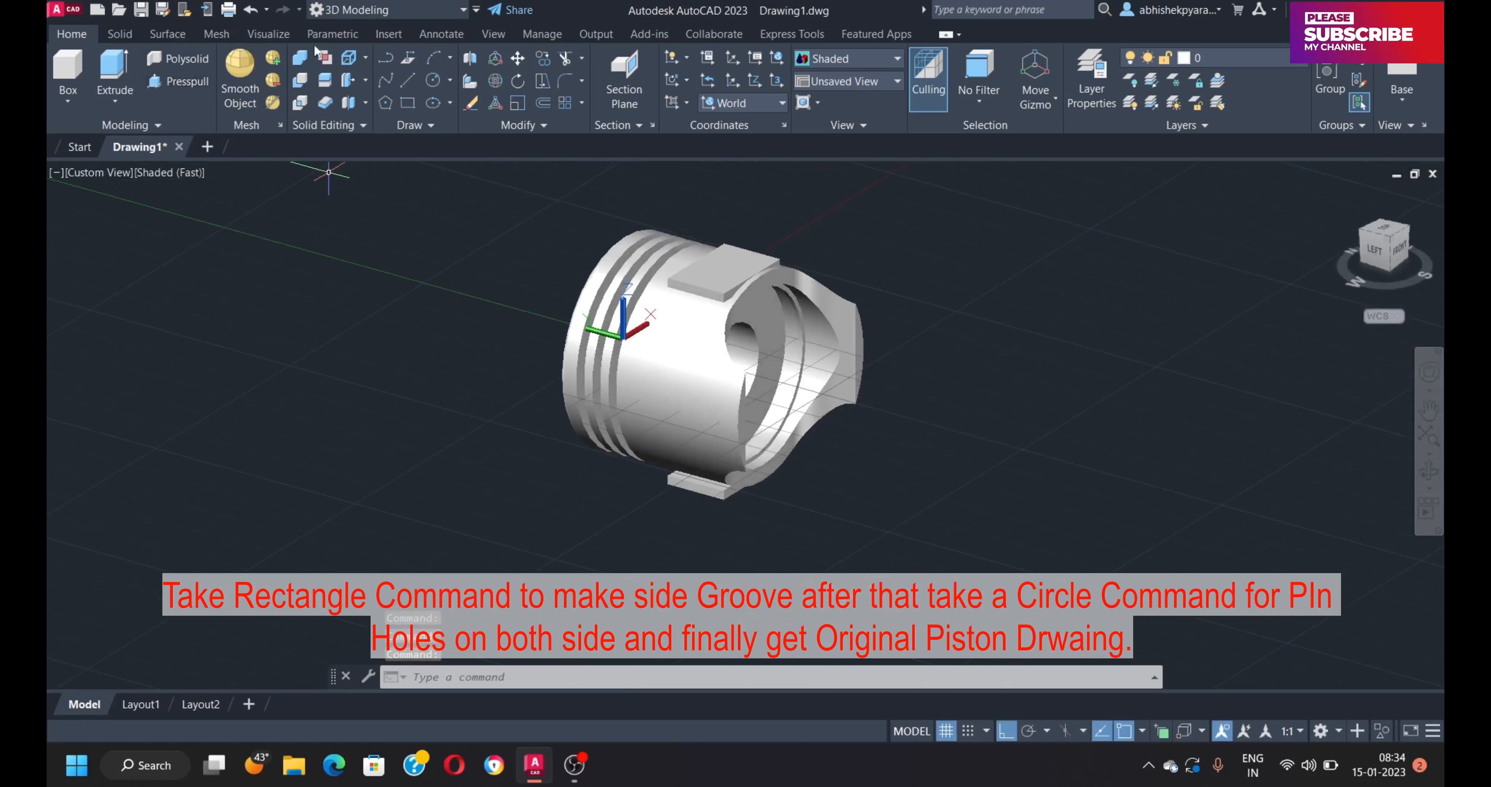
click(301, 85)
click(692, 354)
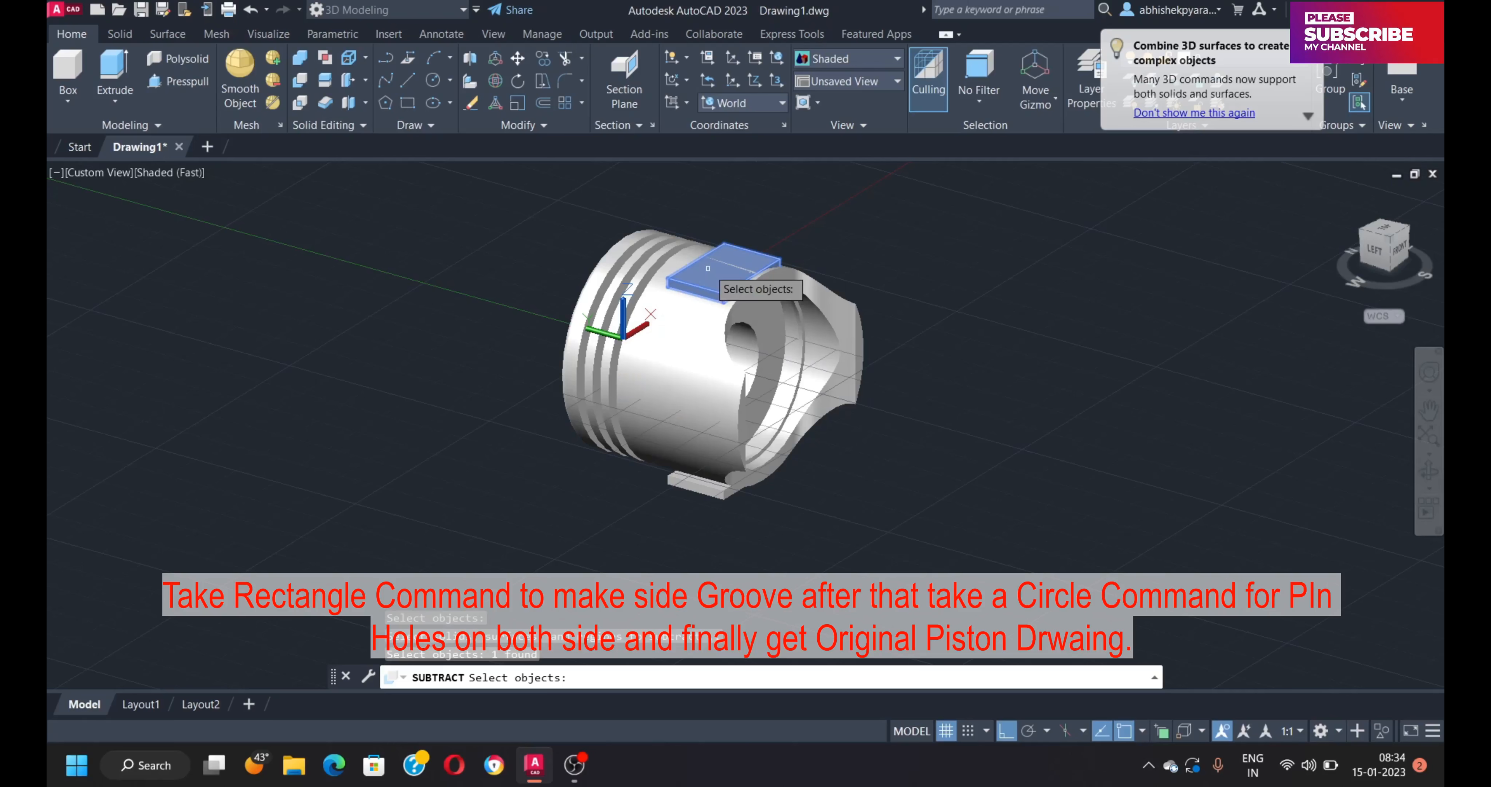
click(710, 491)
key(Return)
shift+middle_drag(822, 449, 624, 322)
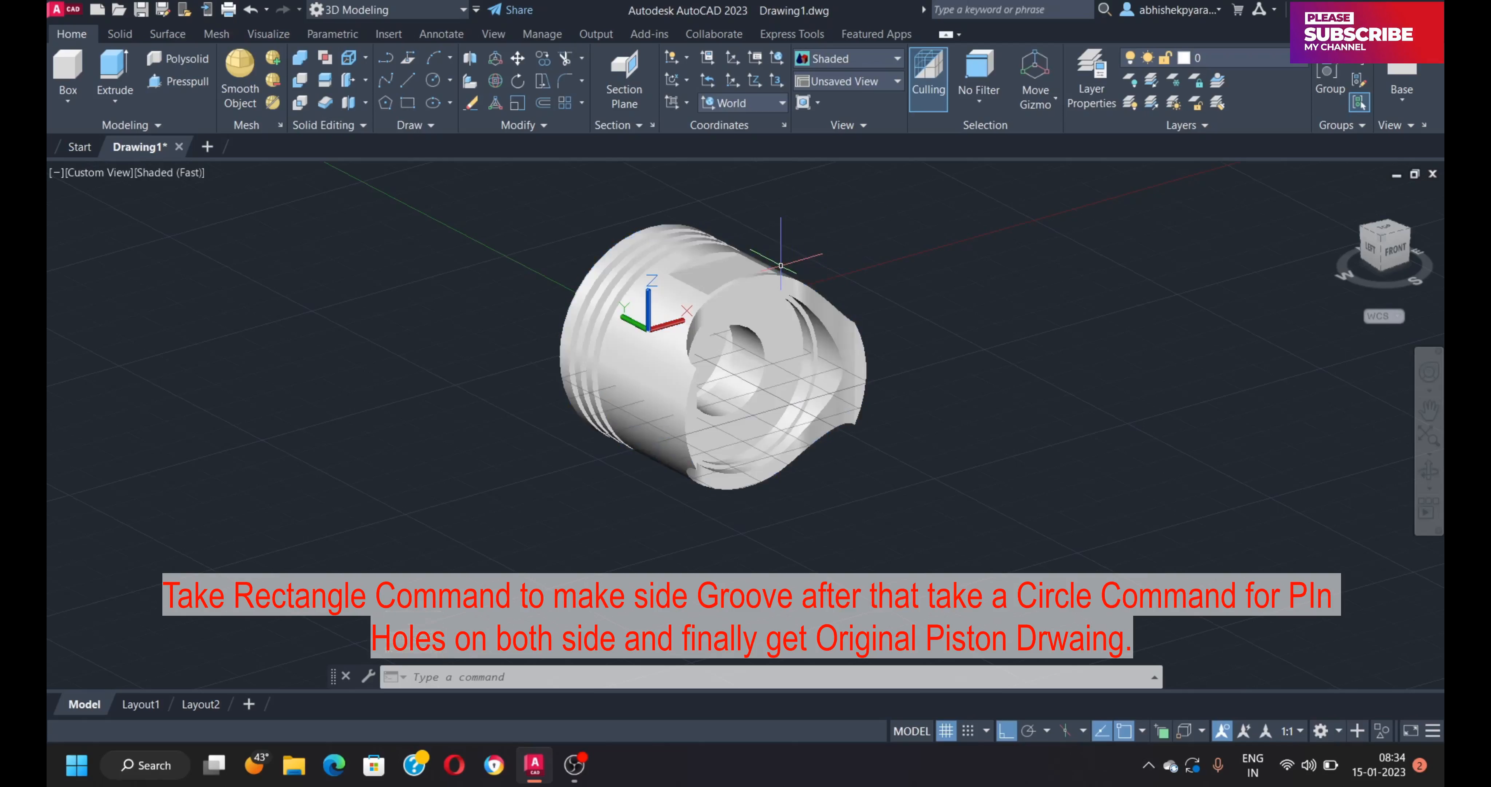
Draw a circle of radius 5 in the top view, centred on the piston's centreline within the side recess.
shift+middle_drag(783, 248, 697, 346)
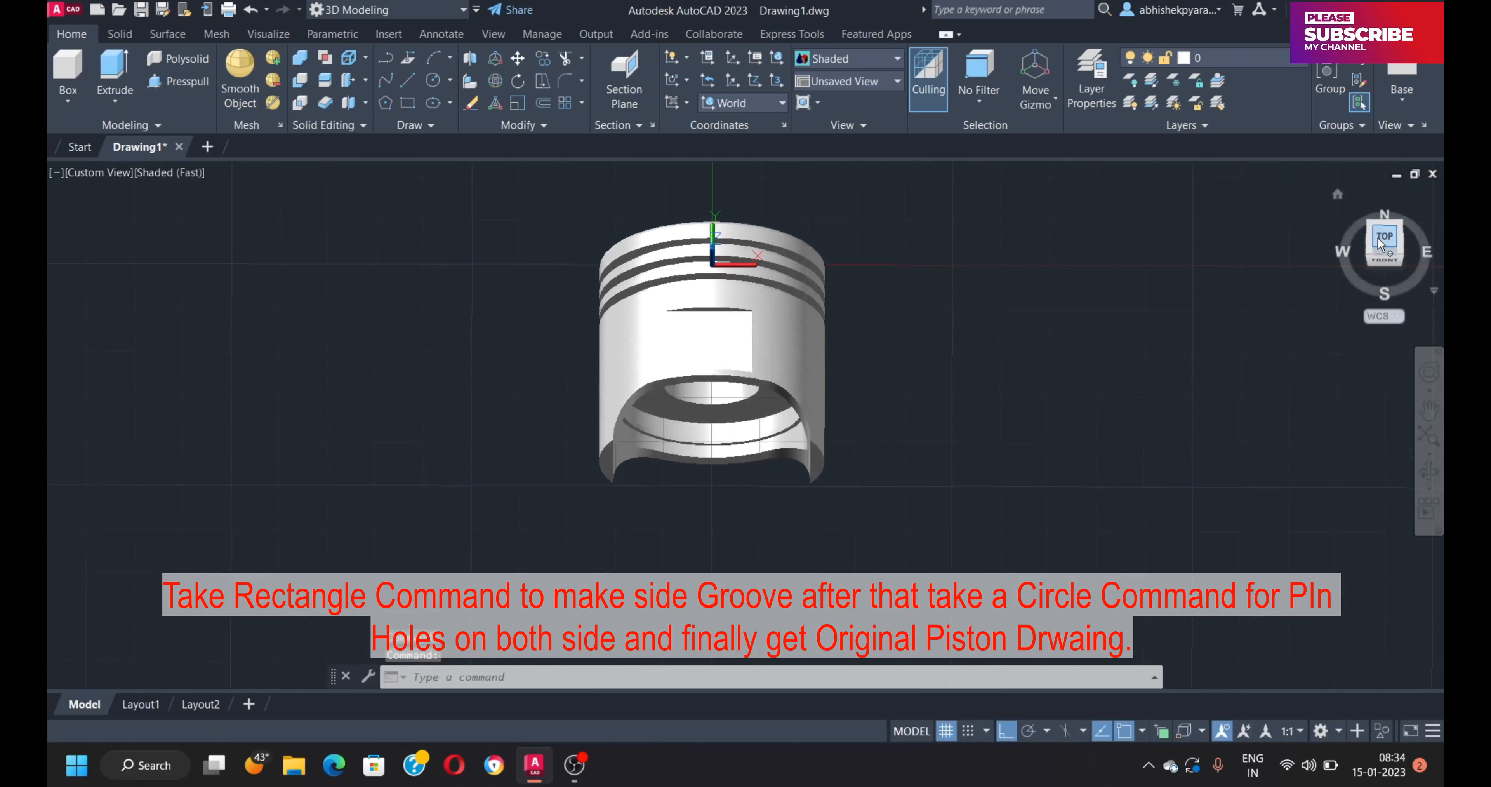
click(1385, 241)
text(c)
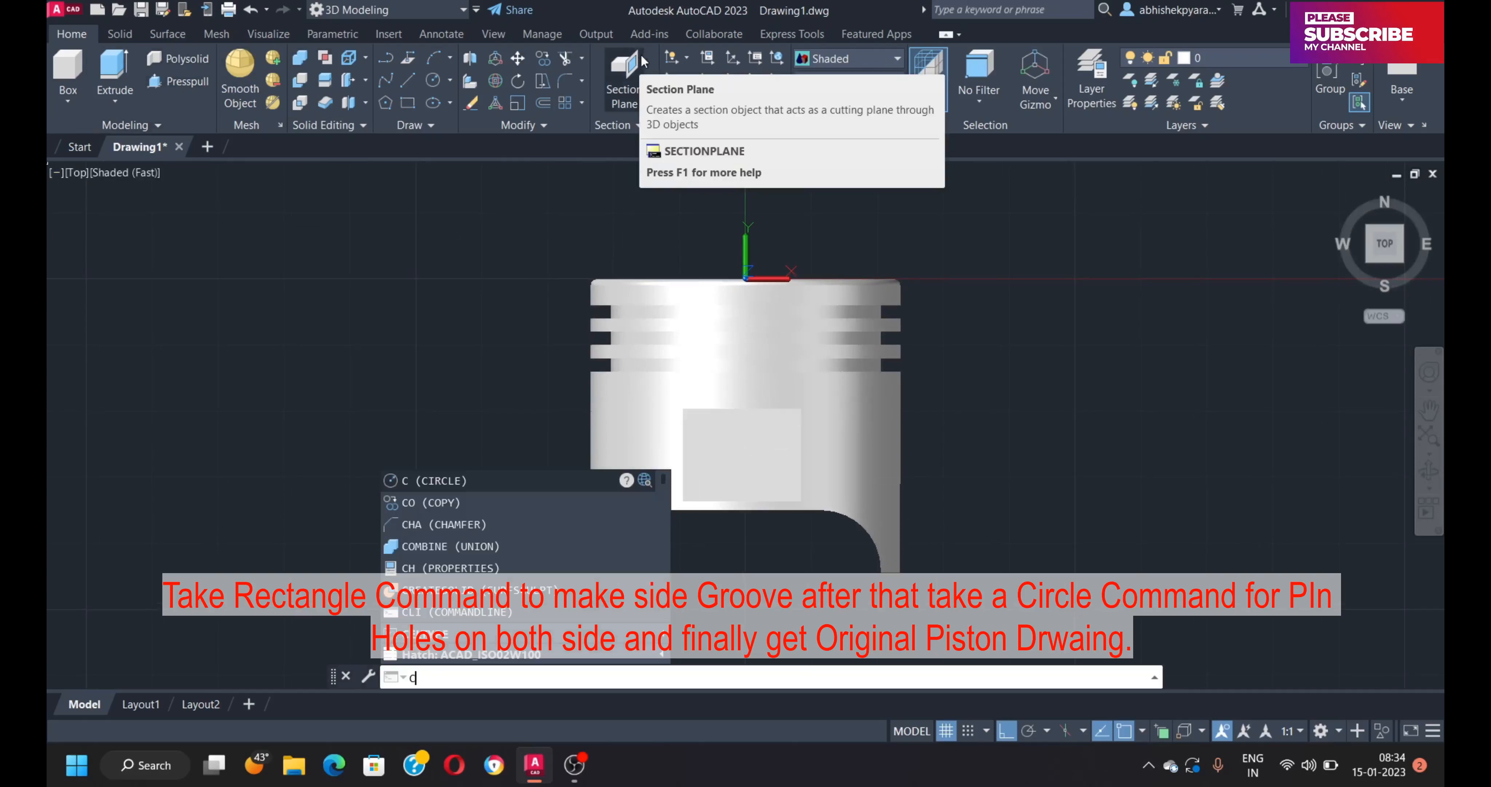
key(Return)
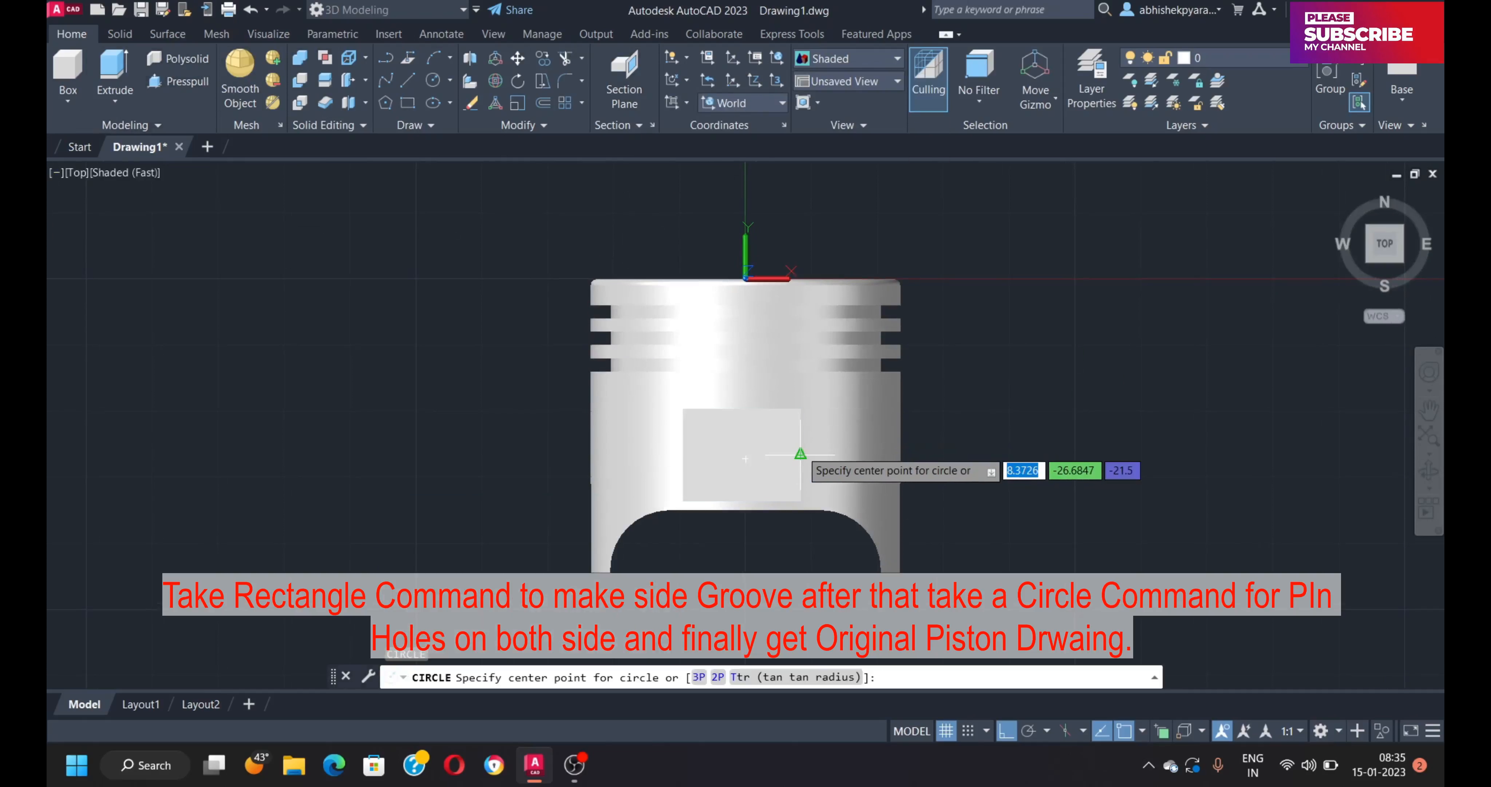
click(746, 459)
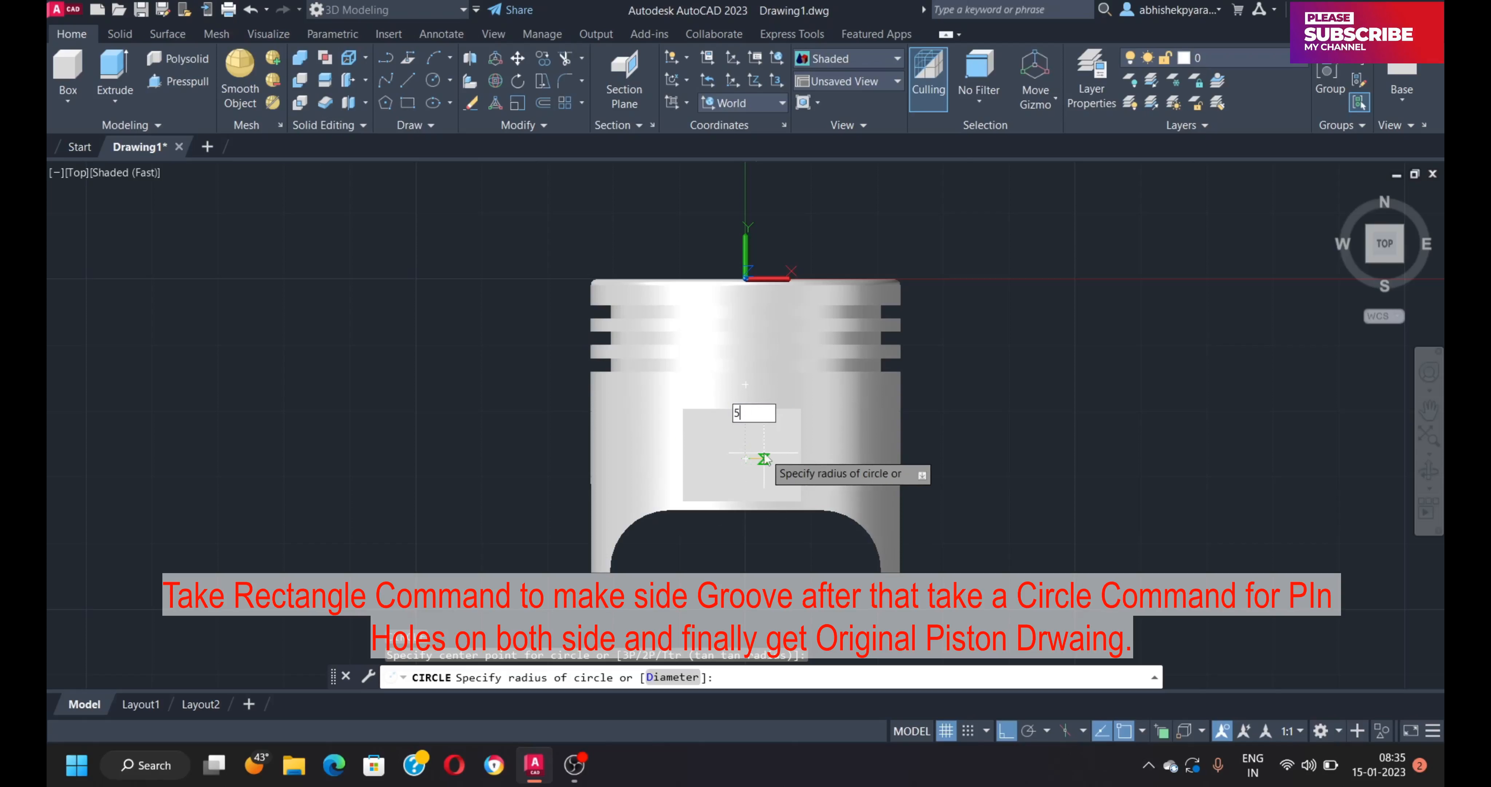
text(5)
key(Return)
Presspull the circle into a cylinder passing through both side recesses of the piston.
shift+middle_drag(767, 458, 770, 353)
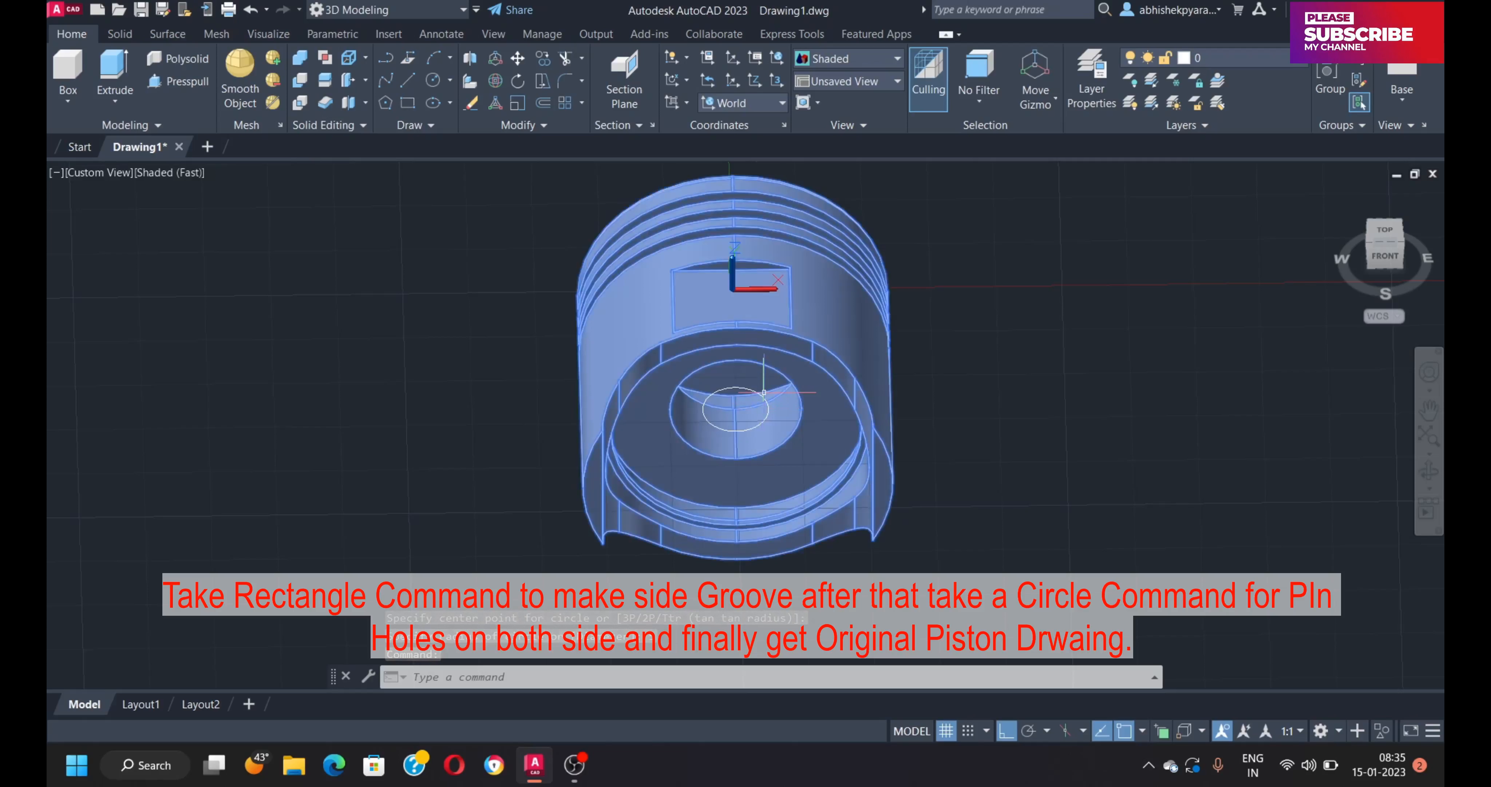
click(764, 396)
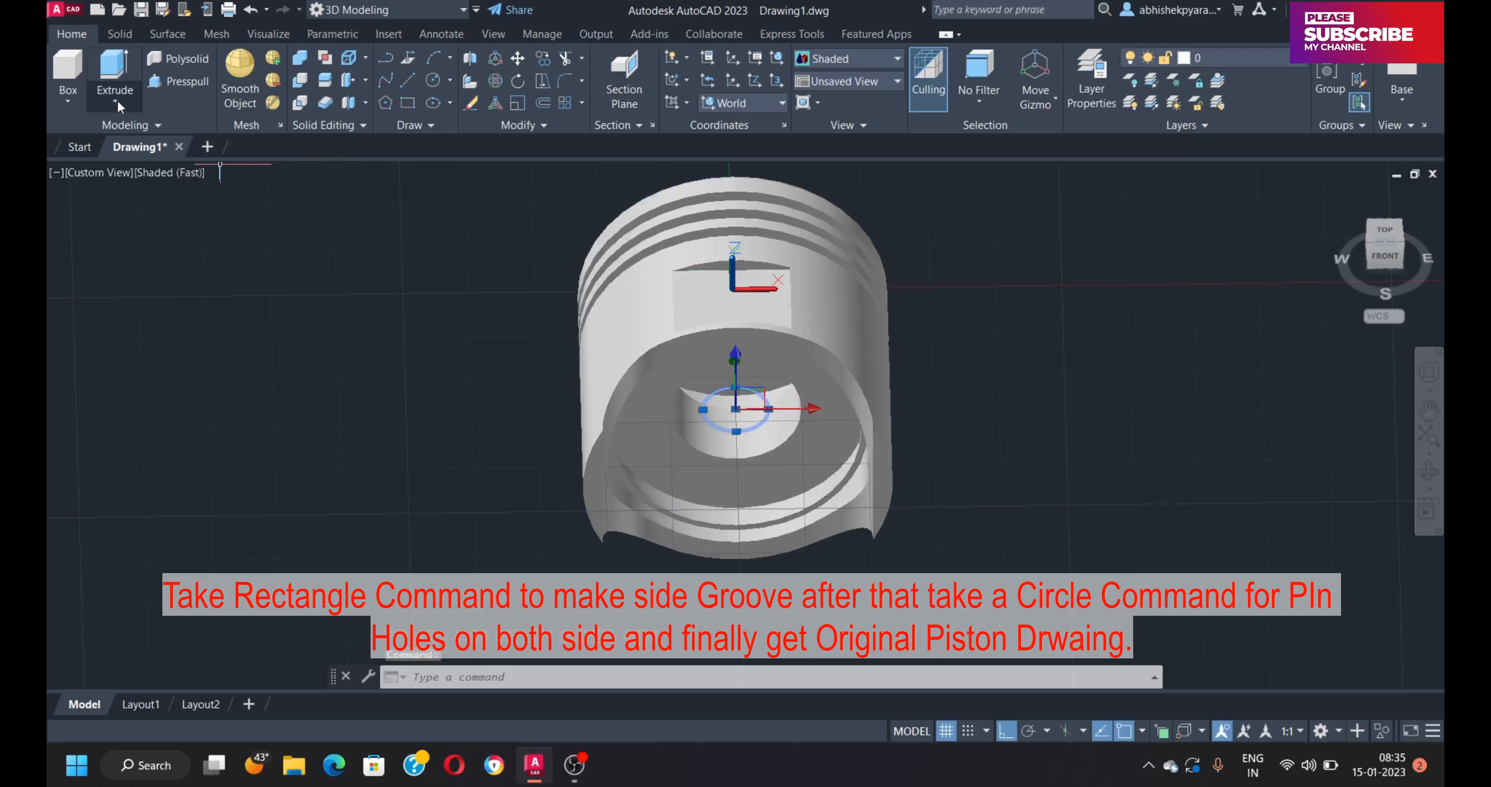
click(177, 82)
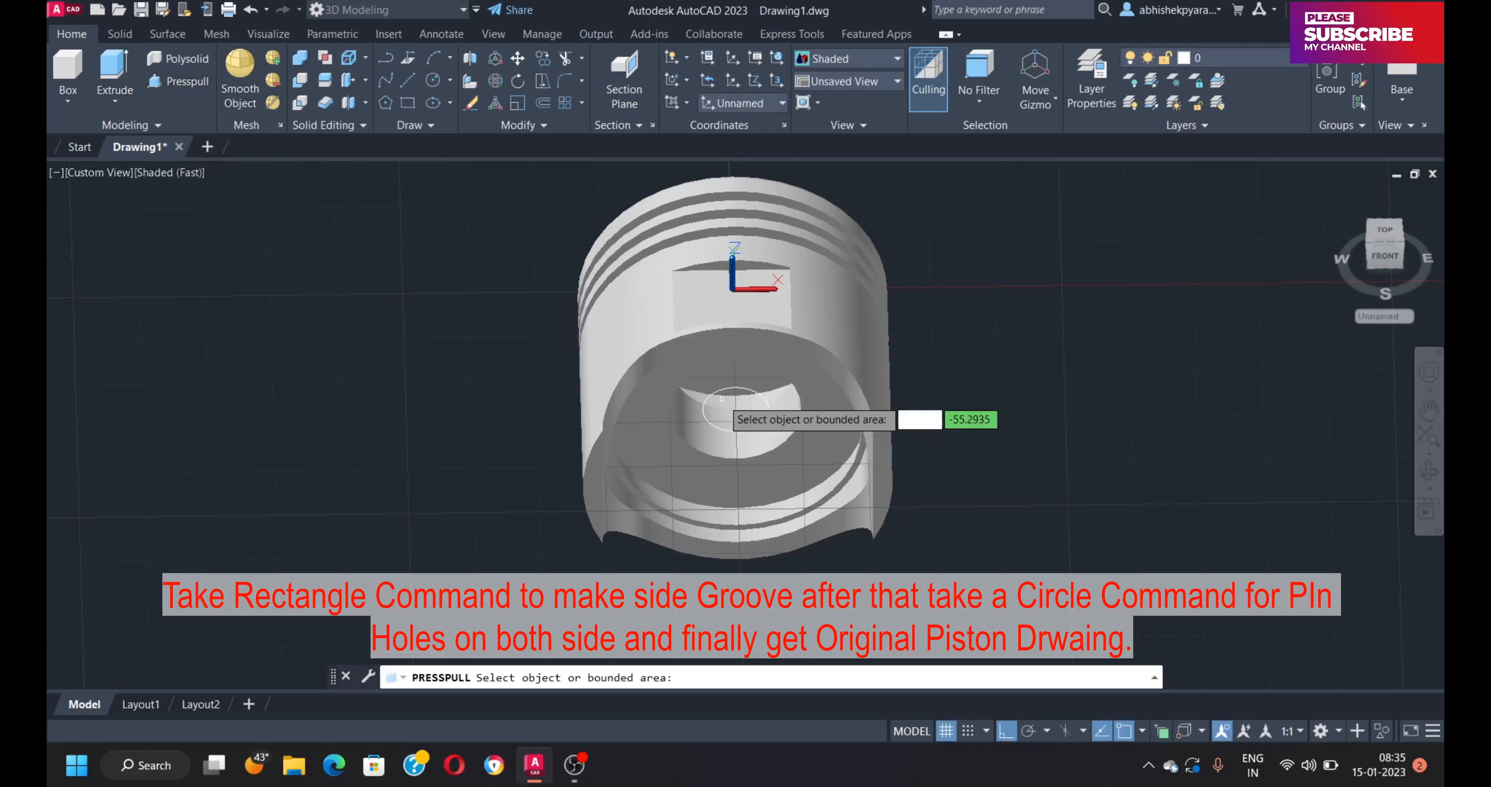
click(722, 398)
click(730, 192)
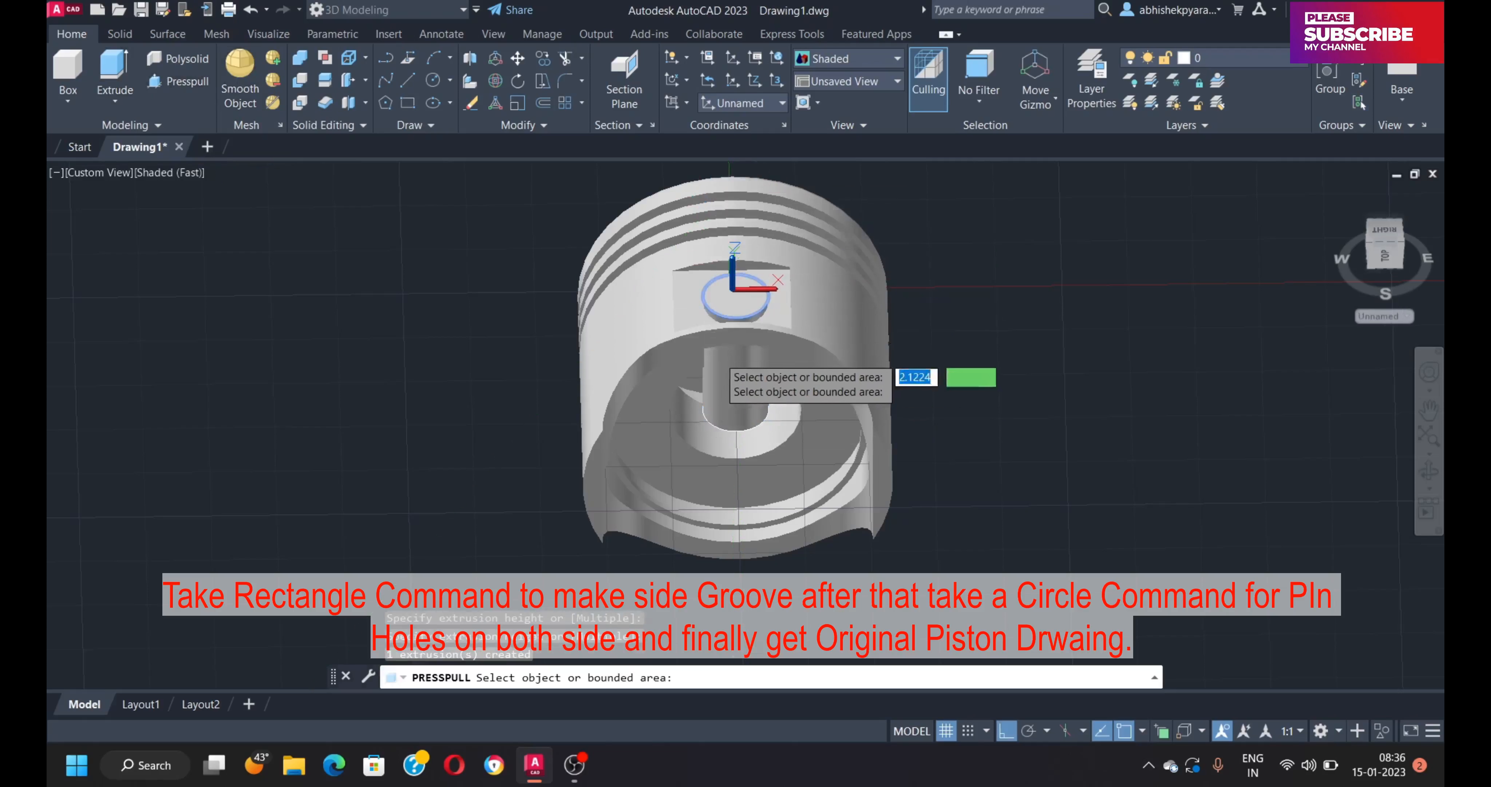
shift+middle_drag(734, 410, 894, 240)
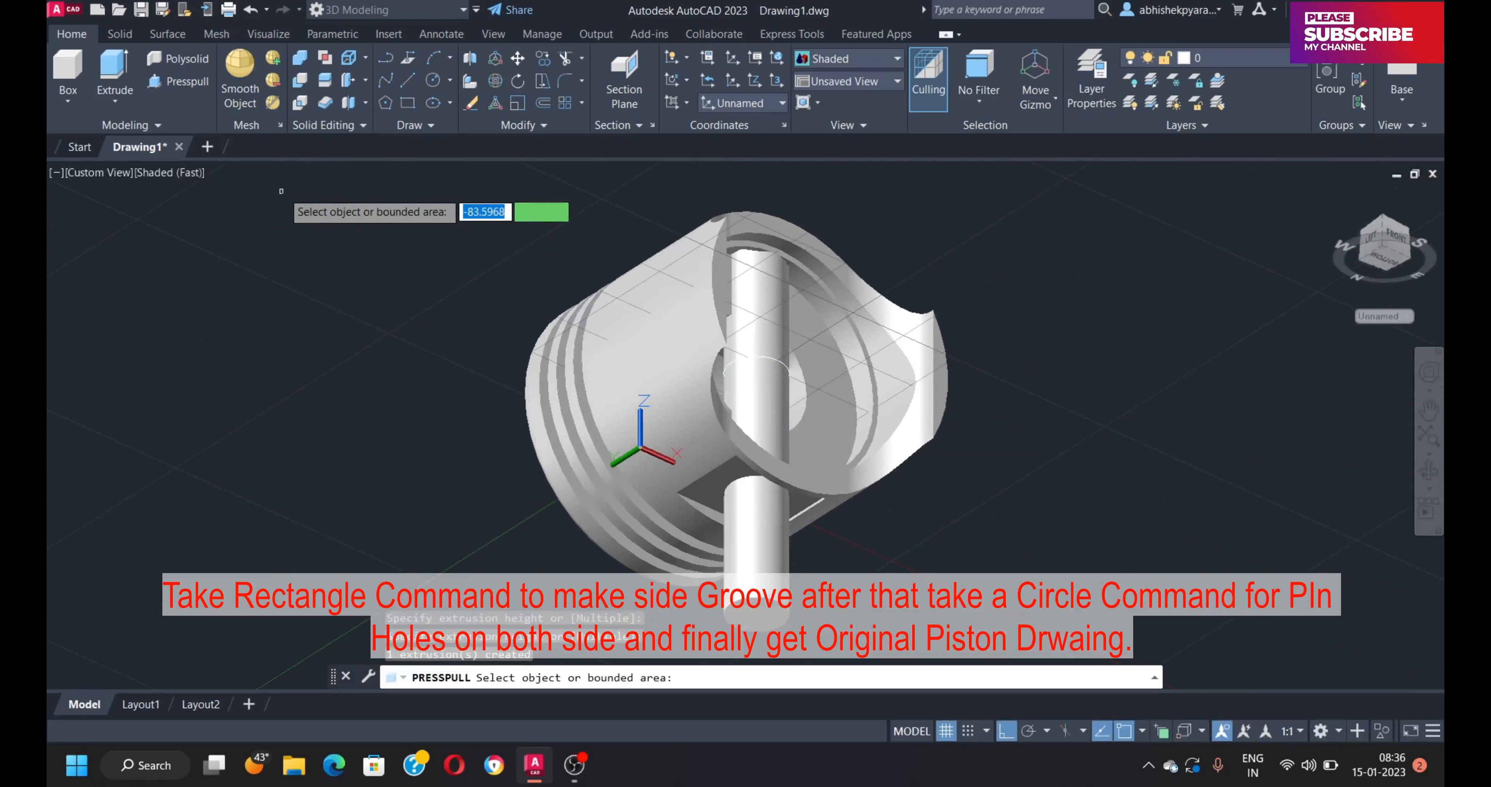
Subtract the cylinder from the piston to cut the pin holes on both sides.
click(300, 80)
click(721, 323)
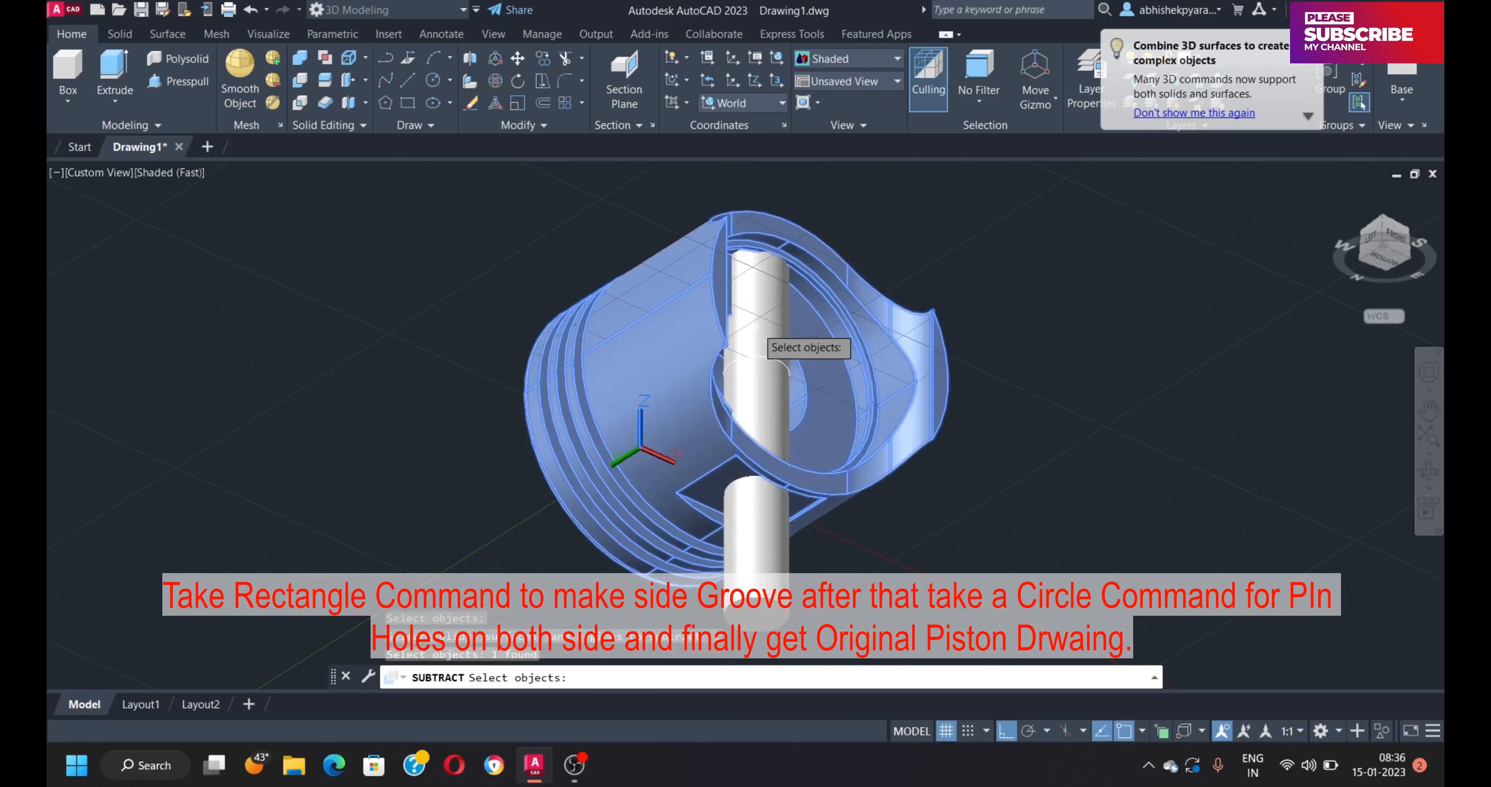
click(753, 414)
key(Return)
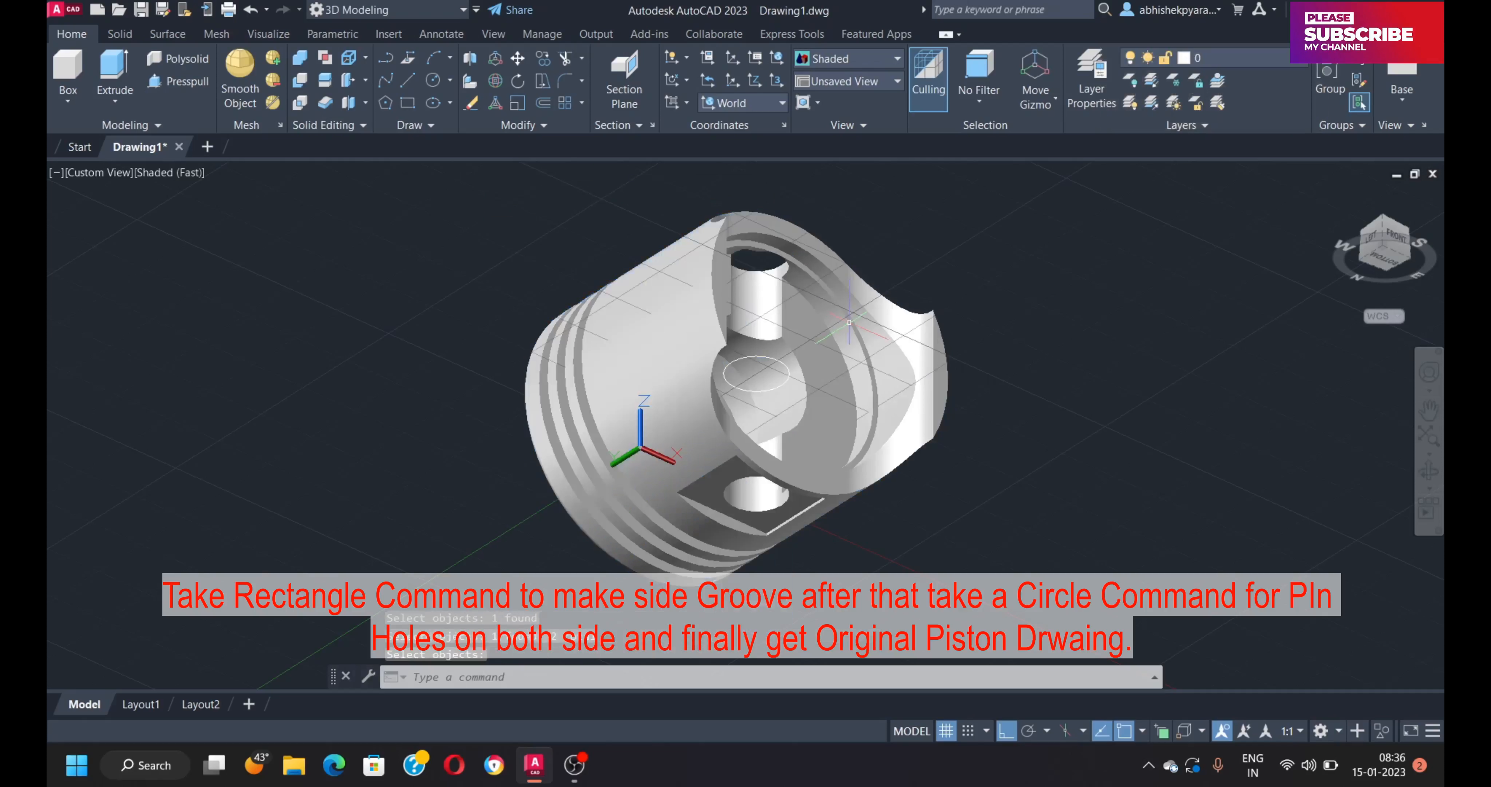
Inspect the pin holes from different angles, return to the top view and open the view projection options.
shift+middle_drag(848, 322, 951, 530)
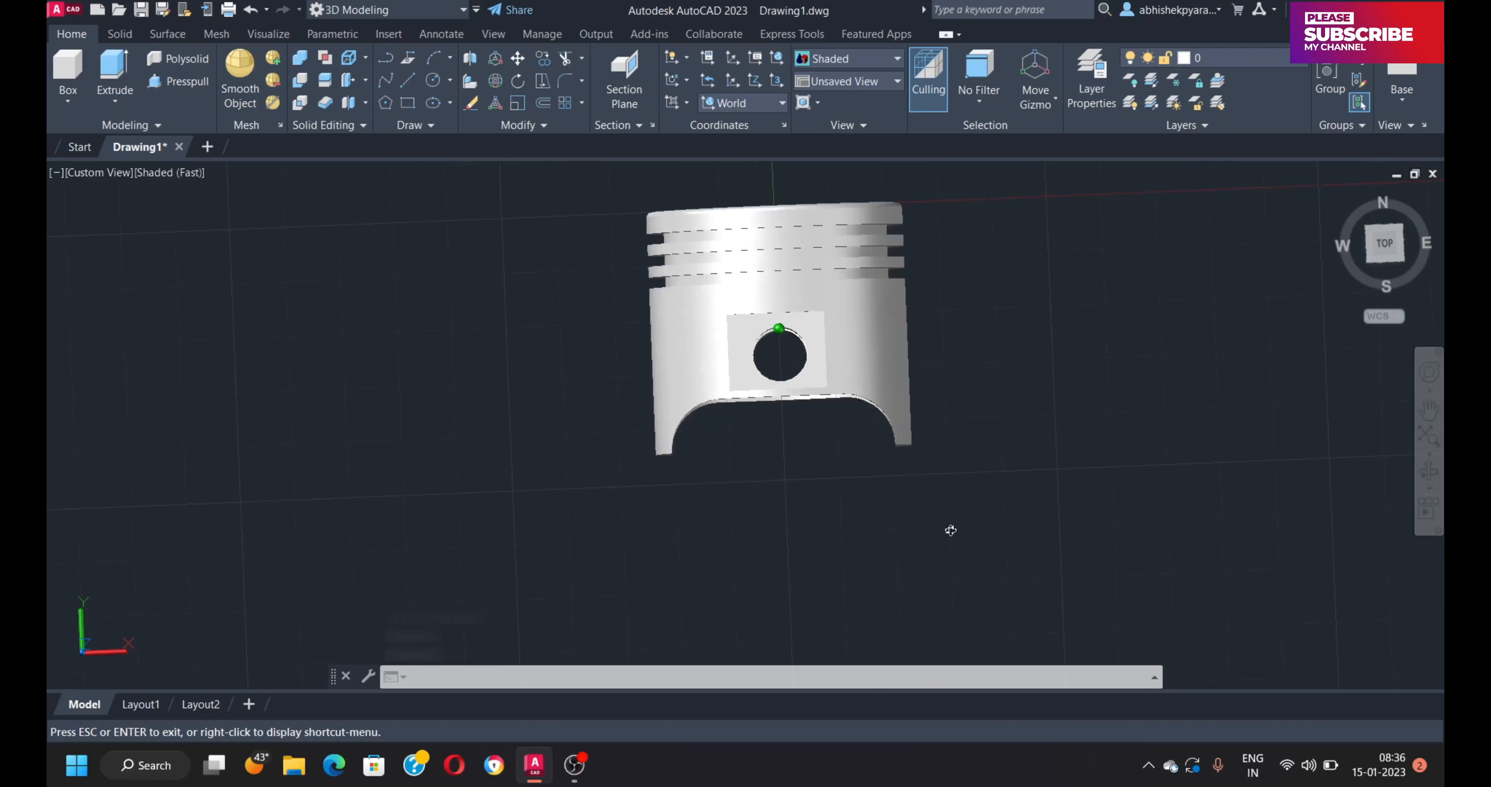
click(1384, 243)
right_click(1384, 237)
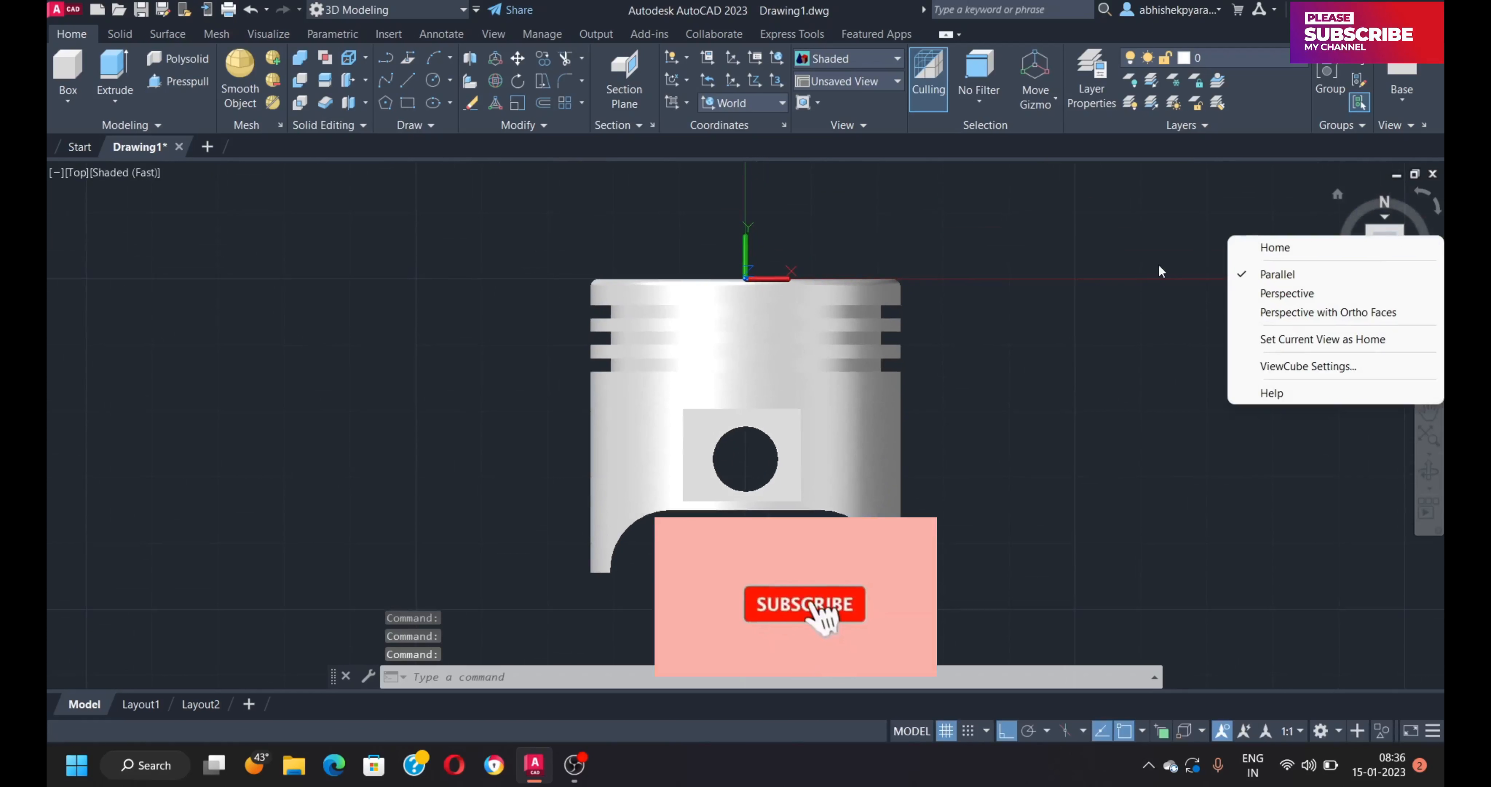